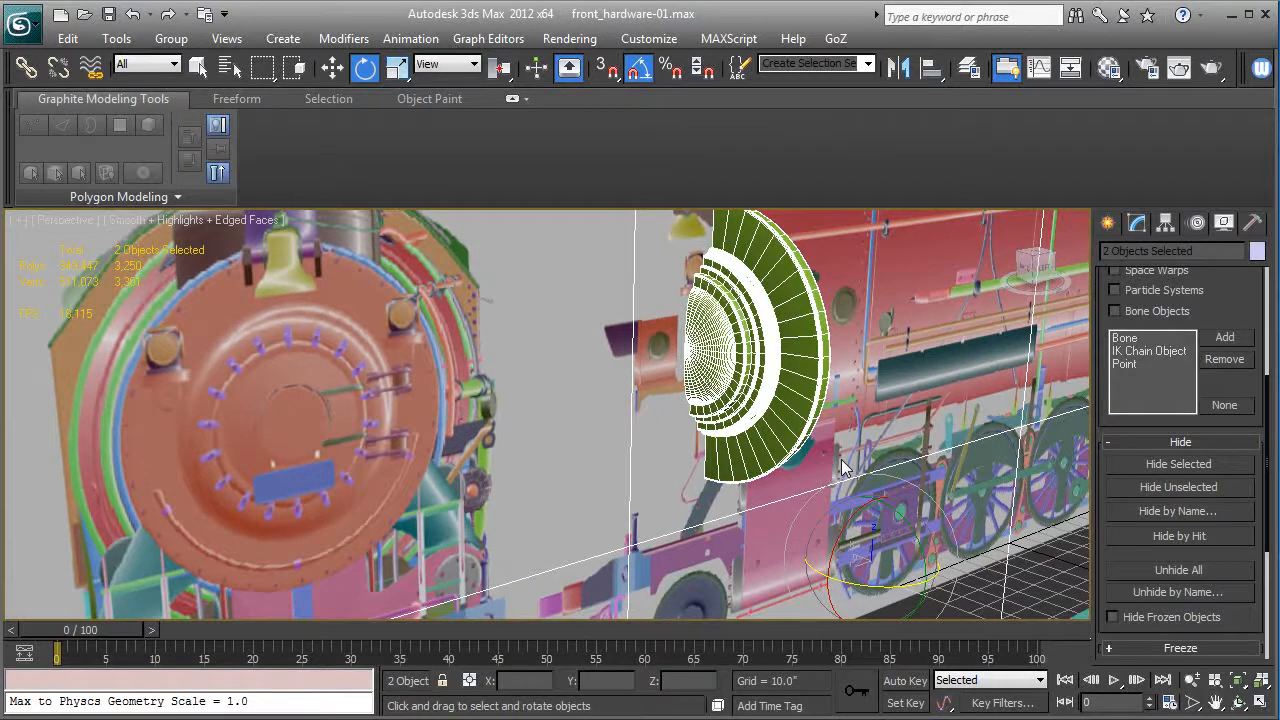
Draw a cylinder with AutoGrid between the two thin rings straight above the boiler cover's centre, radius about 0.8 in, height about -1.87 in.
{"action": "scroll", "coordinate": [841, 459], "scroll_direction": "down", "scroll_amount": 5}
{"action": "scroll", "coordinate": [820, 504], "scroll_direction": "up", "scroll_amount": 7}
{"action": "middle_click_drag", "start_coordinate": [786, 398], "coordinate": [391, 449]}
{"action": "left_click", "coordinate": [1106, 224]}
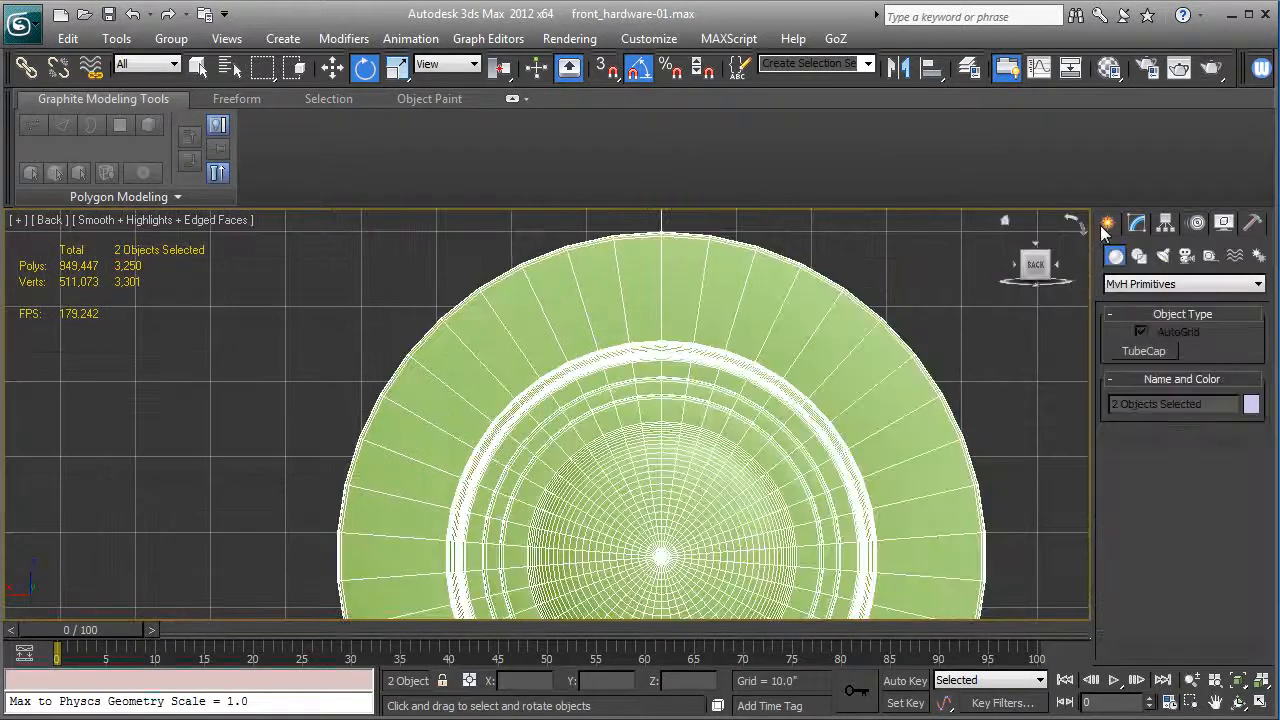
{"action": "left_click", "coordinate": [1115, 285]}
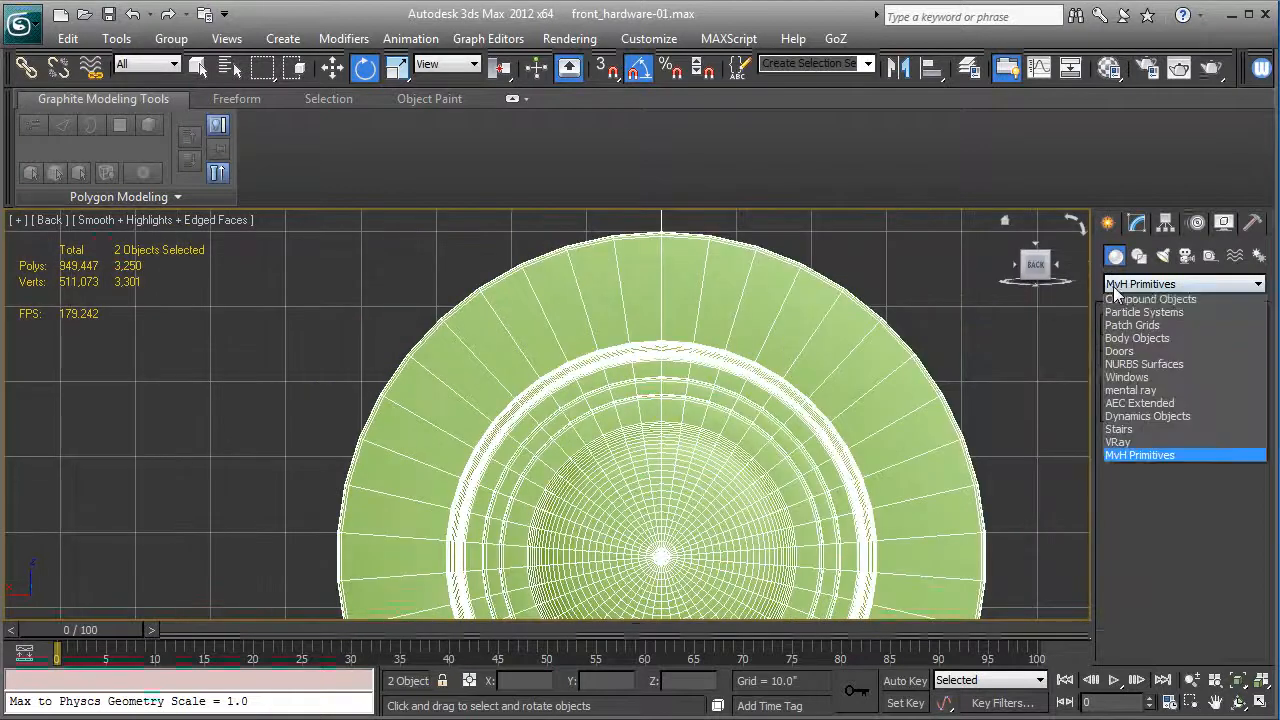
{"action": "left_click", "coordinate": [1124, 299]}
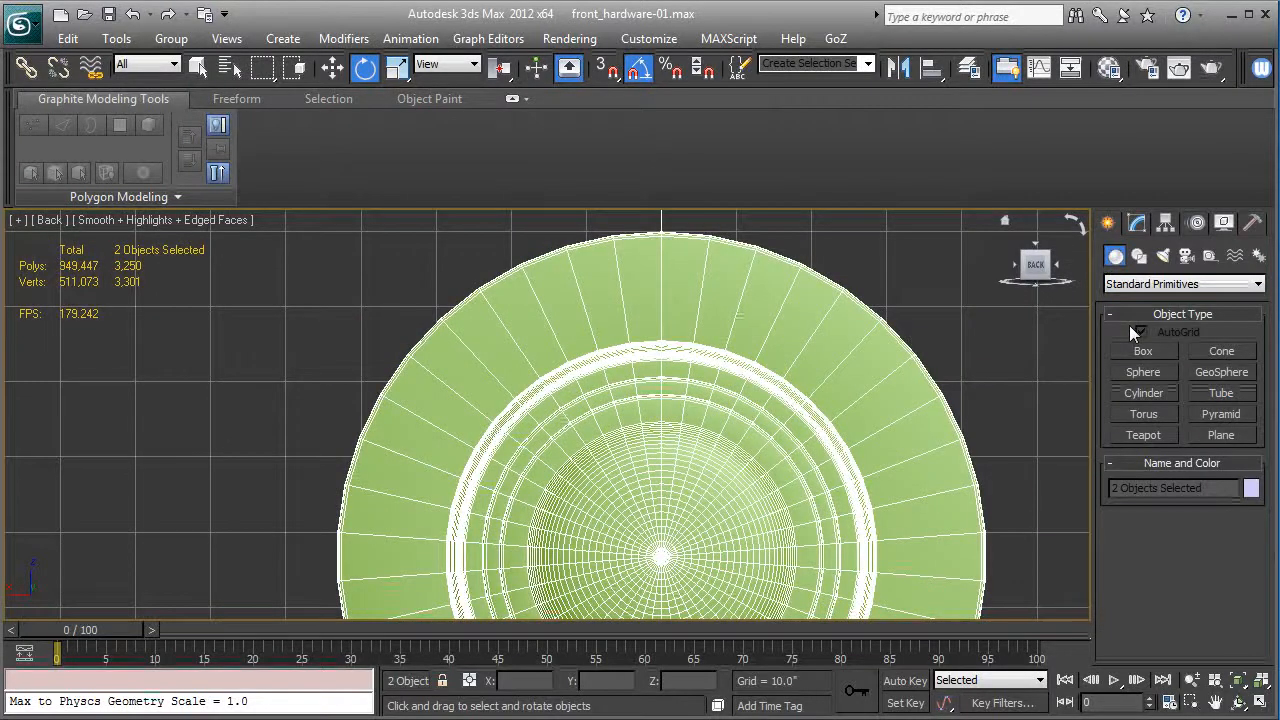
{"action": "left_click", "coordinate": [1144, 393]}
{"action": "scroll", "coordinate": [820, 451], "scroll_direction": "up", "scroll_amount": 3}
{"action": "scroll", "coordinate": [790, 440], "scroll_direction": "up", "scroll_amount": 4}
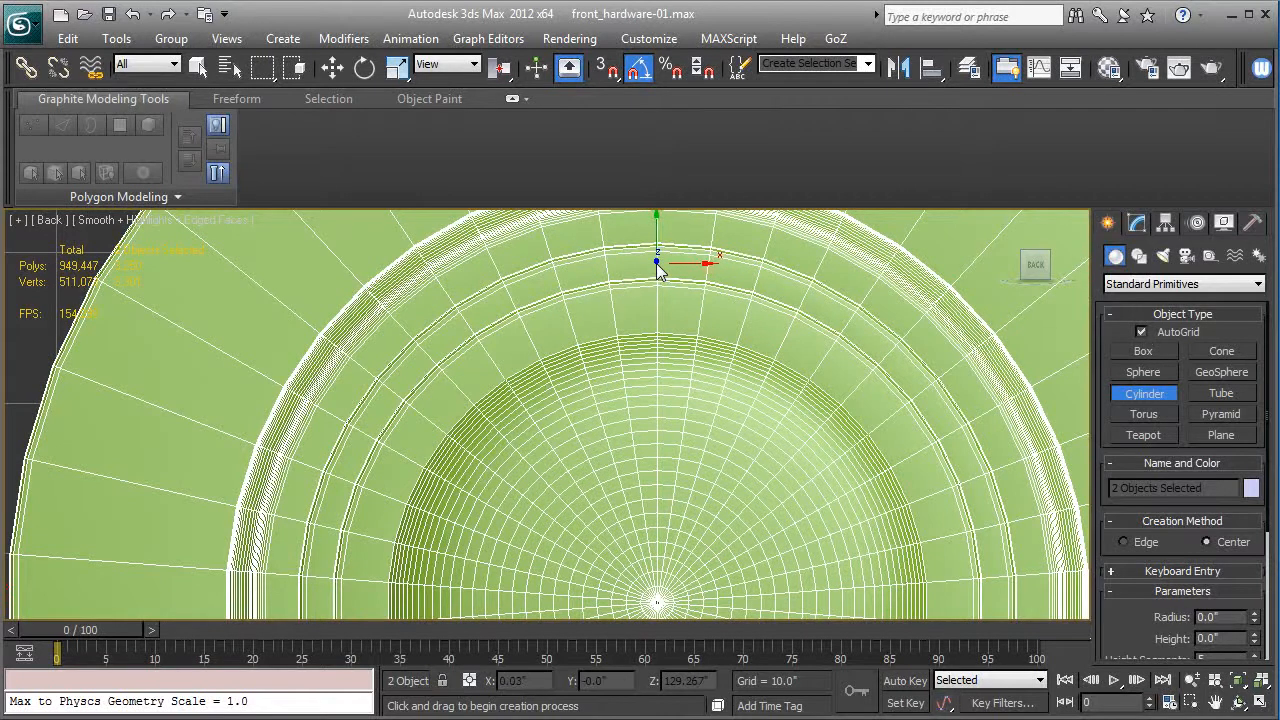
{"action": "left_click_drag", "start_coordinate": [657, 268], "coordinate": [659, 270]}
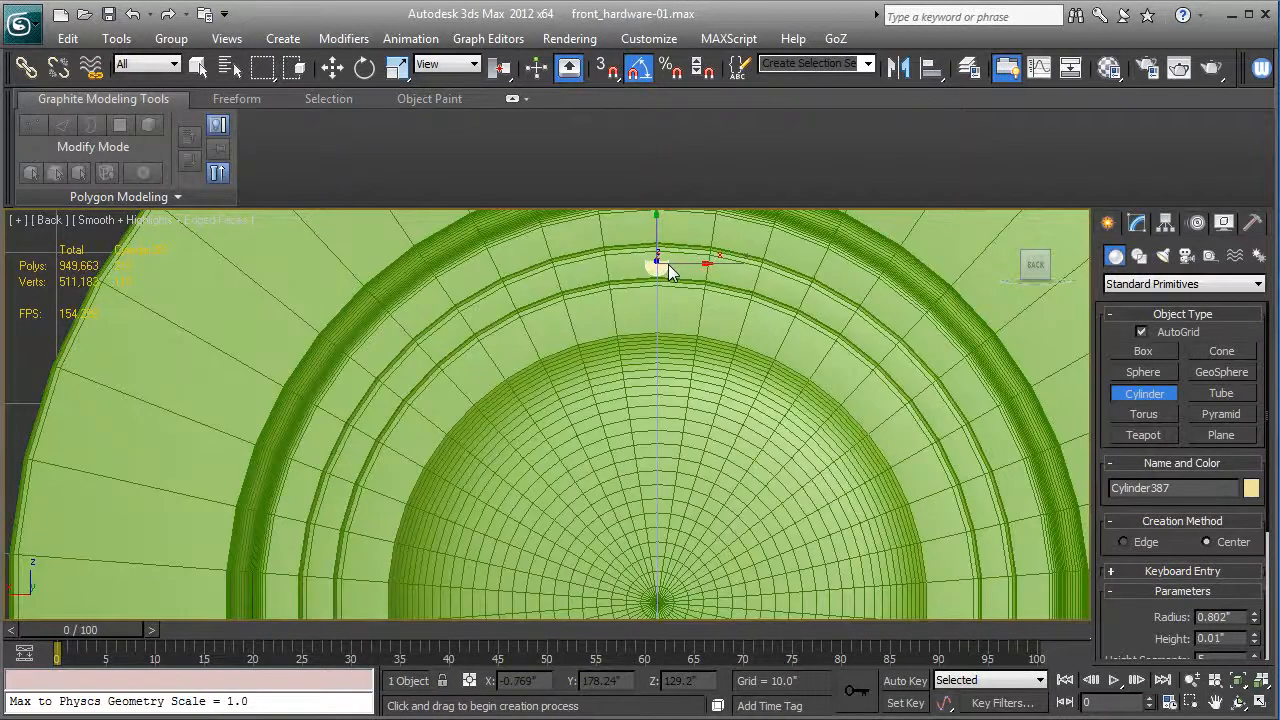
{"action": "key", "text": "p"}
{"action": "scroll", "coordinate": [646, 303], "scroll_direction": "down", "scroll_amount": 5}
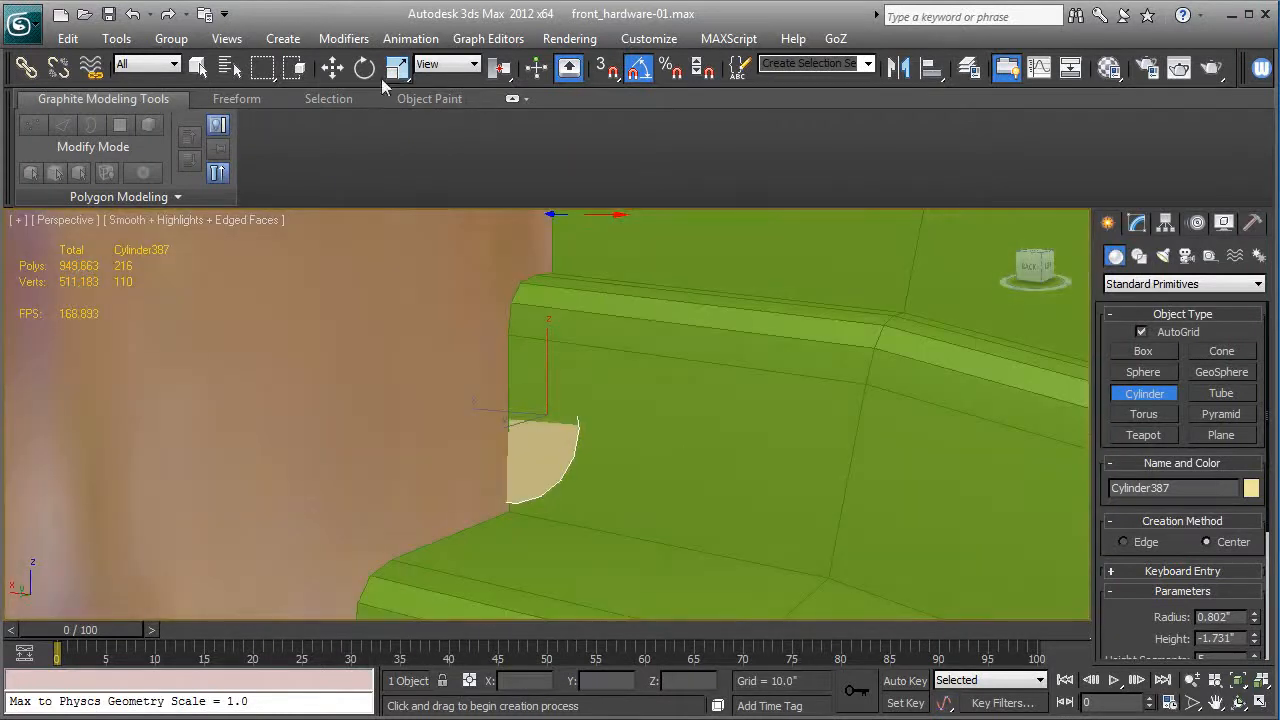
Move the cylinder outward along Y and set its height to about -2.96 in so it spans the step between the rings.
{"action": "left_click", "coordinate": [346, 75]}
{"action": "middle_click_drag", "start_coordinate": [670, 379], "coordinate": [442, 430], "text": "alt"}
{"action": "left_click_drag", "start_coordinate": [442, 432], "coordinate": [364, 418]}
{"action": "left_click", "coordinate": [1136, 223]}
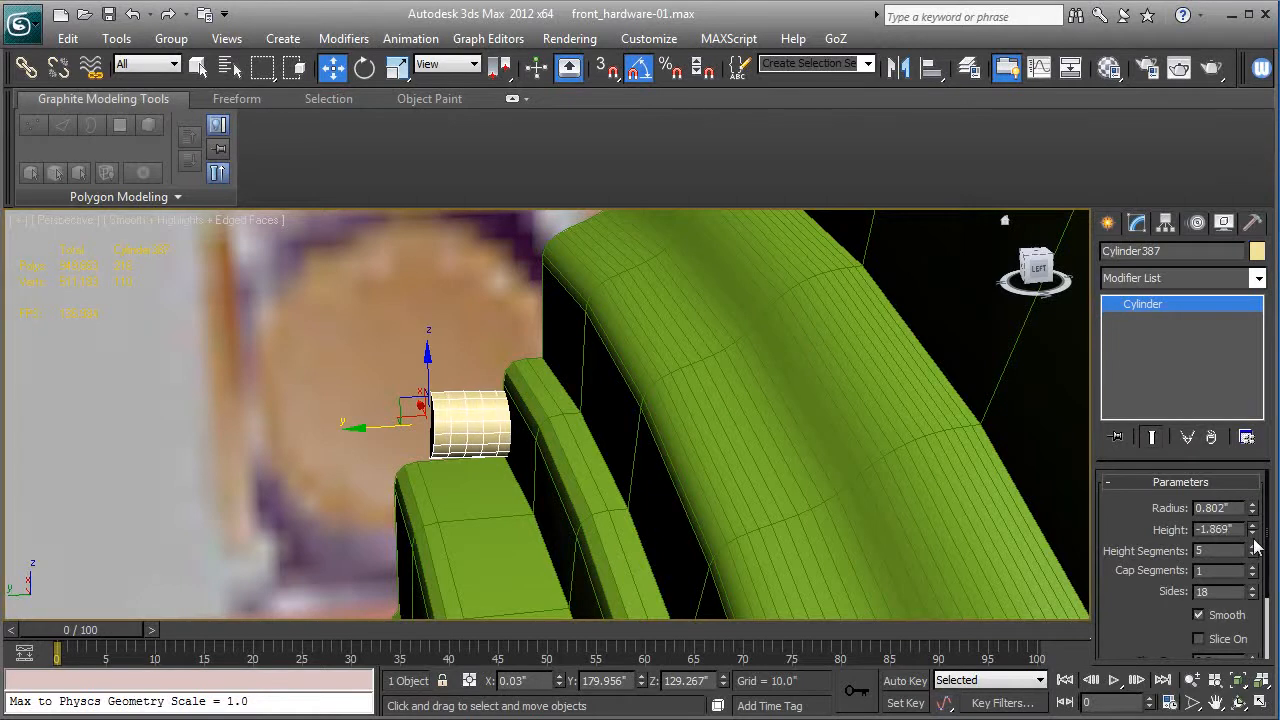
{"action": "left_click_drag", "start_coordinate": [359, 429], "coordinate": [314, 428]}
{"action": "left_click_drag", "start_coordinate": [1256, 537], "coordinate": [1256, 565]}
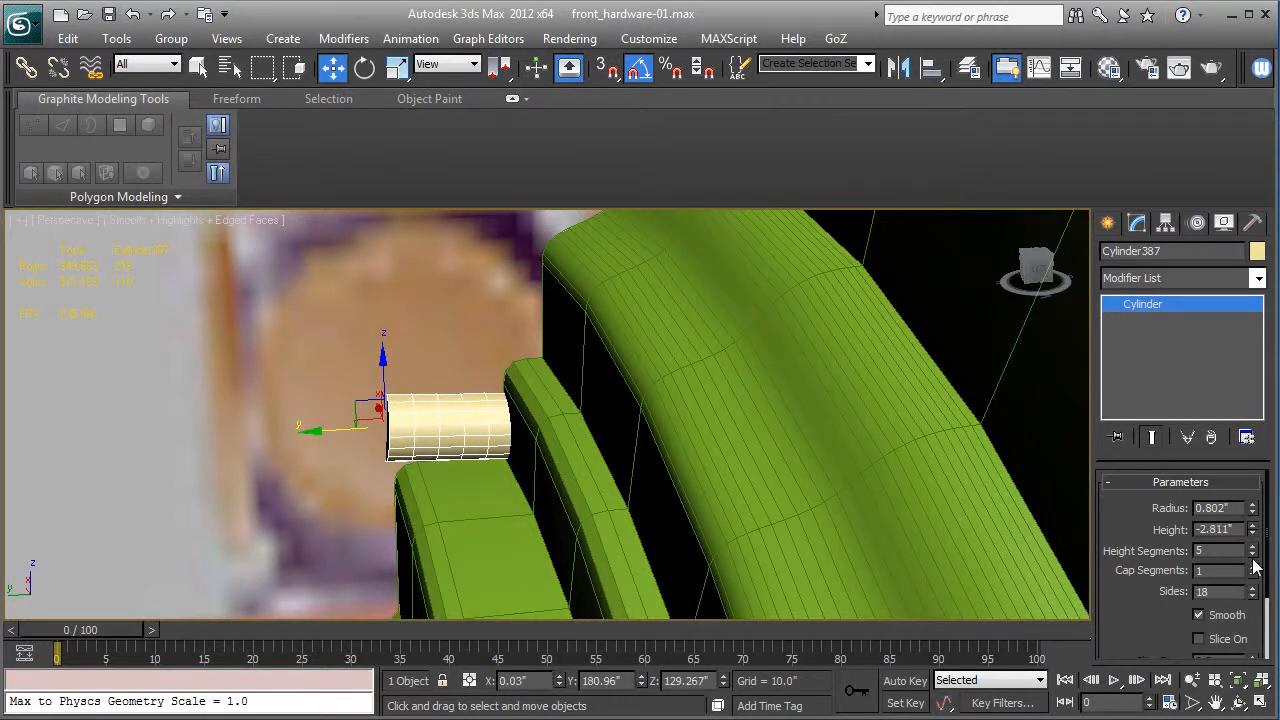
{"action": "left_click_drag", "start_coordinate": [322, 437], "coordinate": [312, 428]}
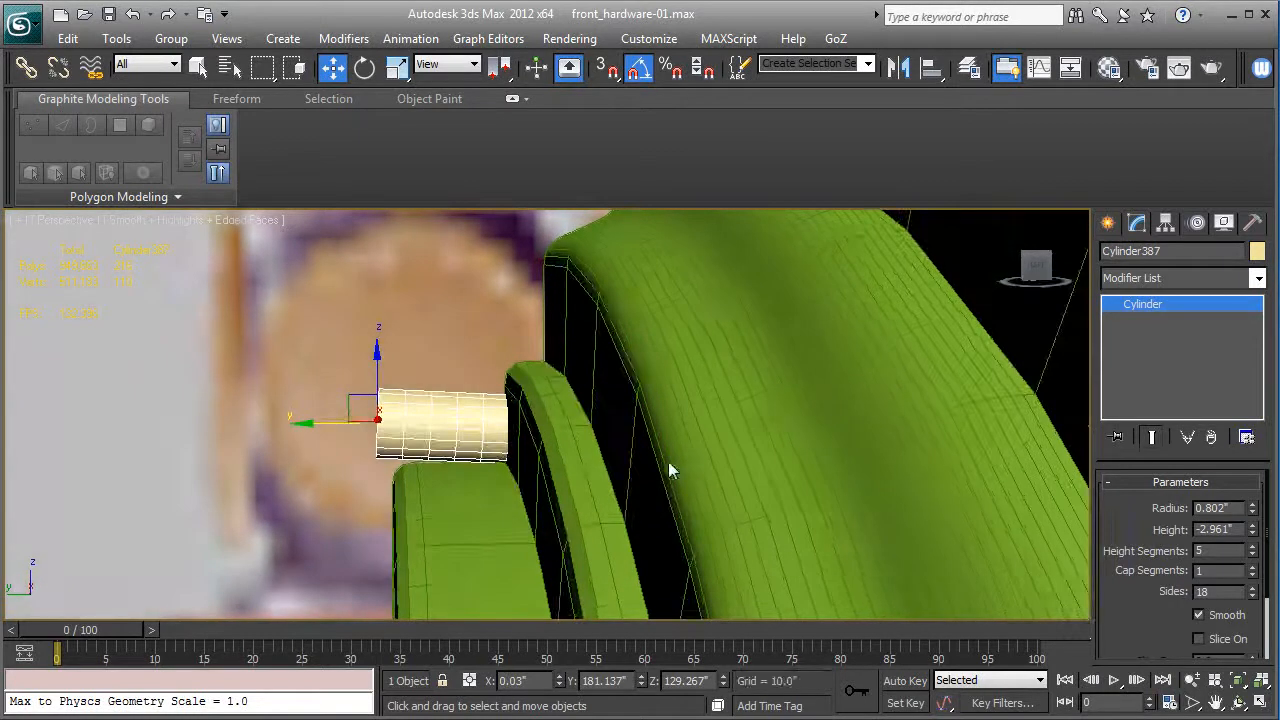
Rotate the cylinder slightly to align it with the boiler cover and convert it to an Editable Poly.
{"action": "left_click", "coordinate": [364, 67]}
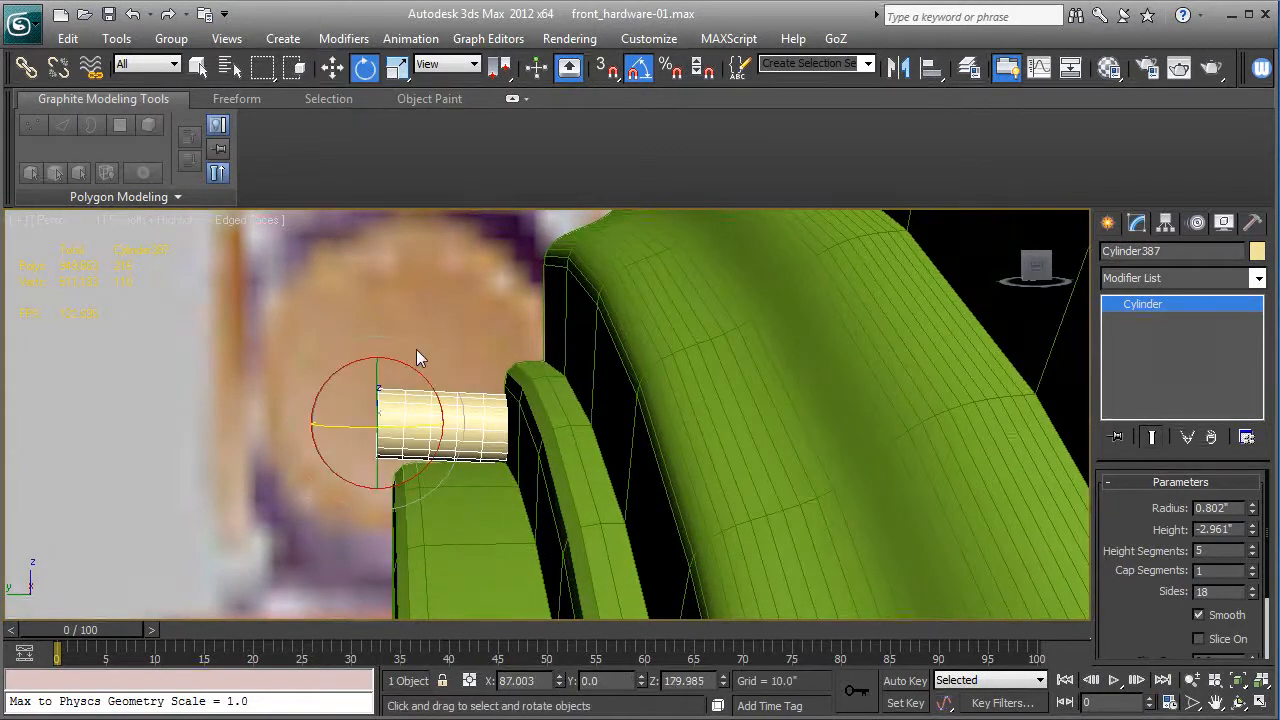
{"action": "left_click_drag", "start_coordinate": [415, 346], "coordinate": [412, 344]}
{"action": "middle_click_drag", "start_coordinate": [455, 382], "coordinate": [566, 423], "text": "alt"}
{"action": "right_click", "coordinate": [1146, 313]}
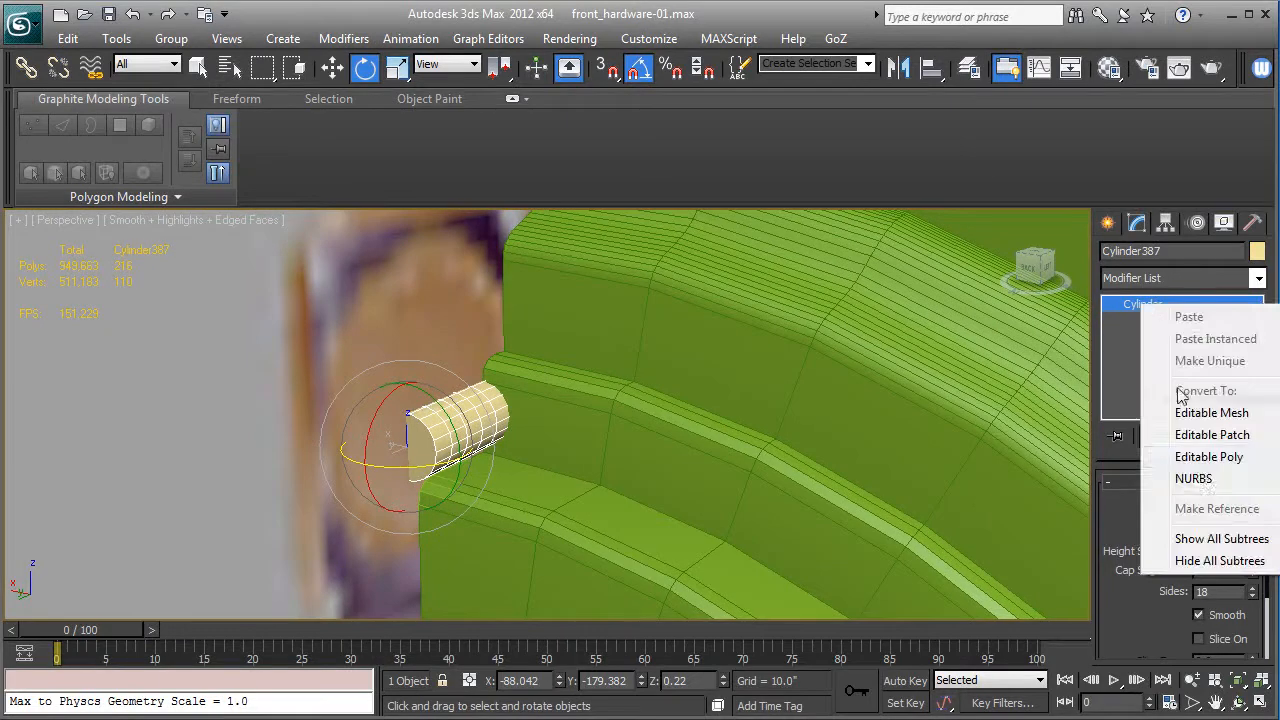
{"action": "left_click", "coordinate": [1200, 458]}
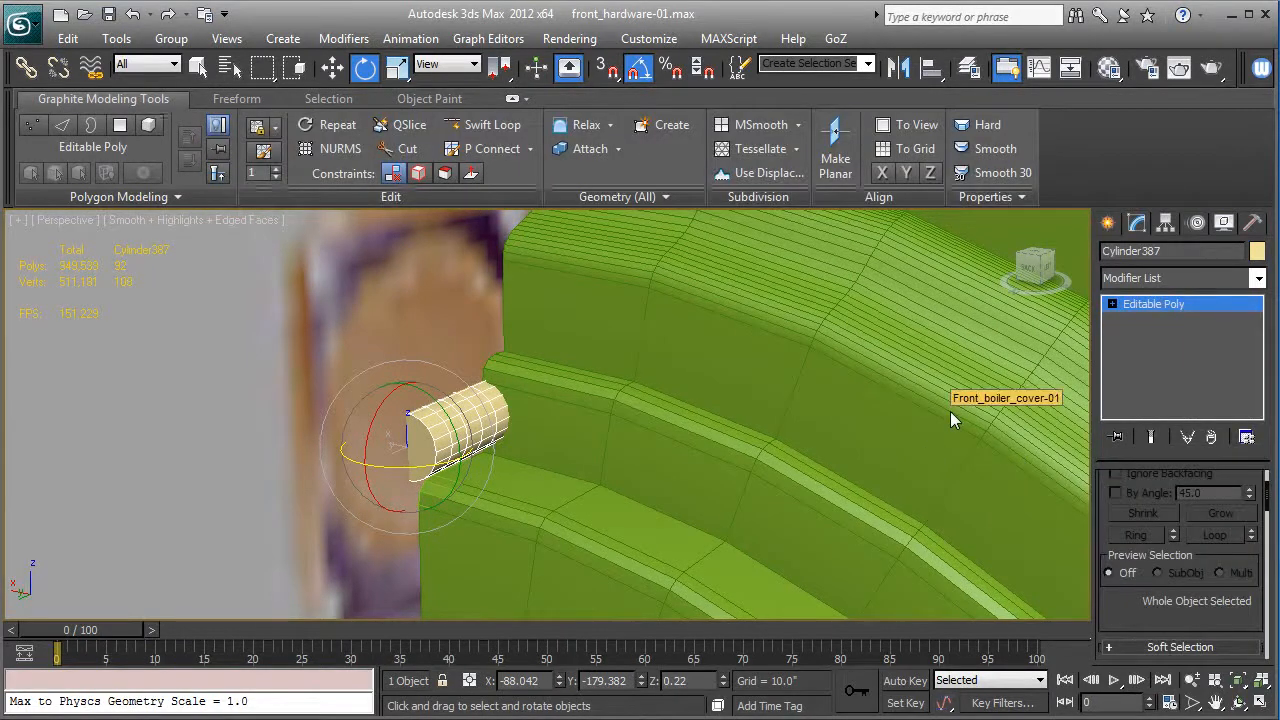
Isolate the cylinder together with the front boiler cover, and reselect only the cylinder.
{"action": "left_click", "coordinate": [950, 413], "text": "ctrl"}
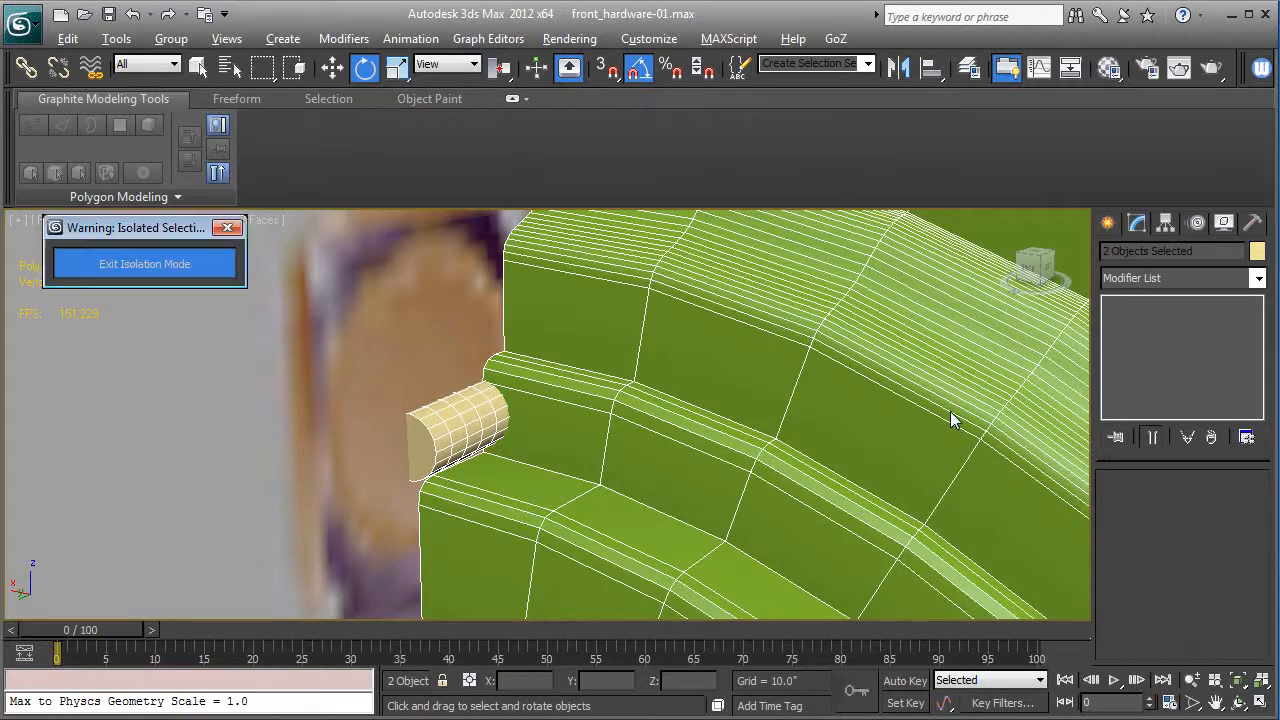
{"action": "key", "text": "alt+q"}
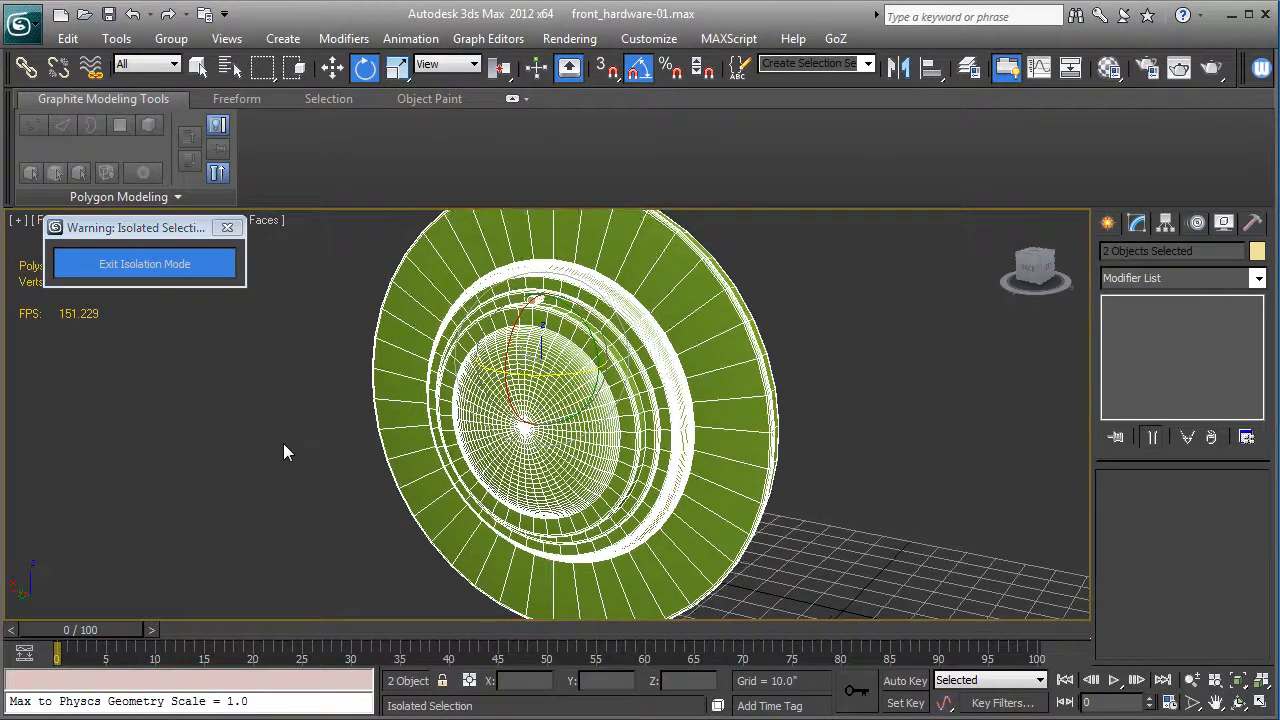
{"action": "left_click", "coordinate": [282, 443]}
{"action": "scroll", "coordinate": [505, 325], "scroll_direction": "up", "scroll_amount": 4}
{"action": "left_click", "coordinate": [524, 238]}
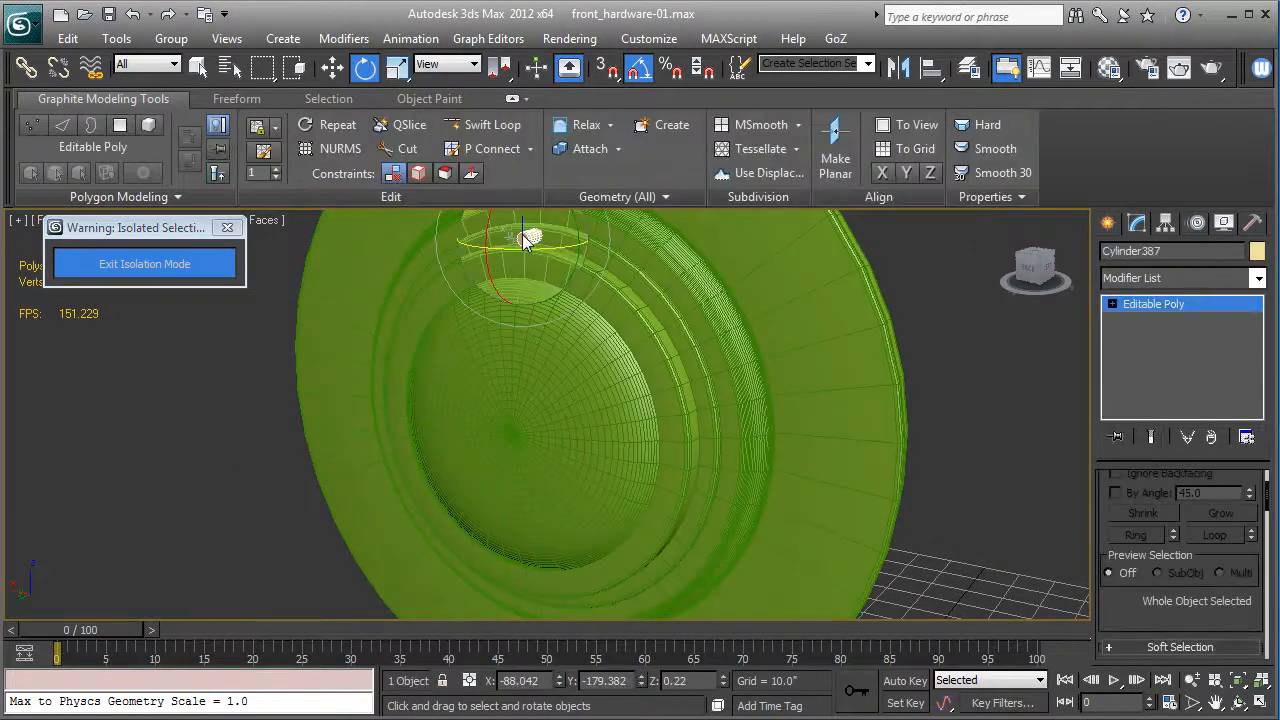
{"action": "key", "text": "z"}
{"action": "middle_click_drag", "start_coordinate": [733, 406], "coordinate": [790, 360], "text": "alt"}
{"action": "scroll", "coordinate": [730, 411], "scroll_direction": "down", "scroll_amount": 2}
Extrude the five underside polygons at the cylinder's outer end downward in three successive extrusions of 0.621 in.
{"action": "left_click", "coordinate": [1112, 304]}
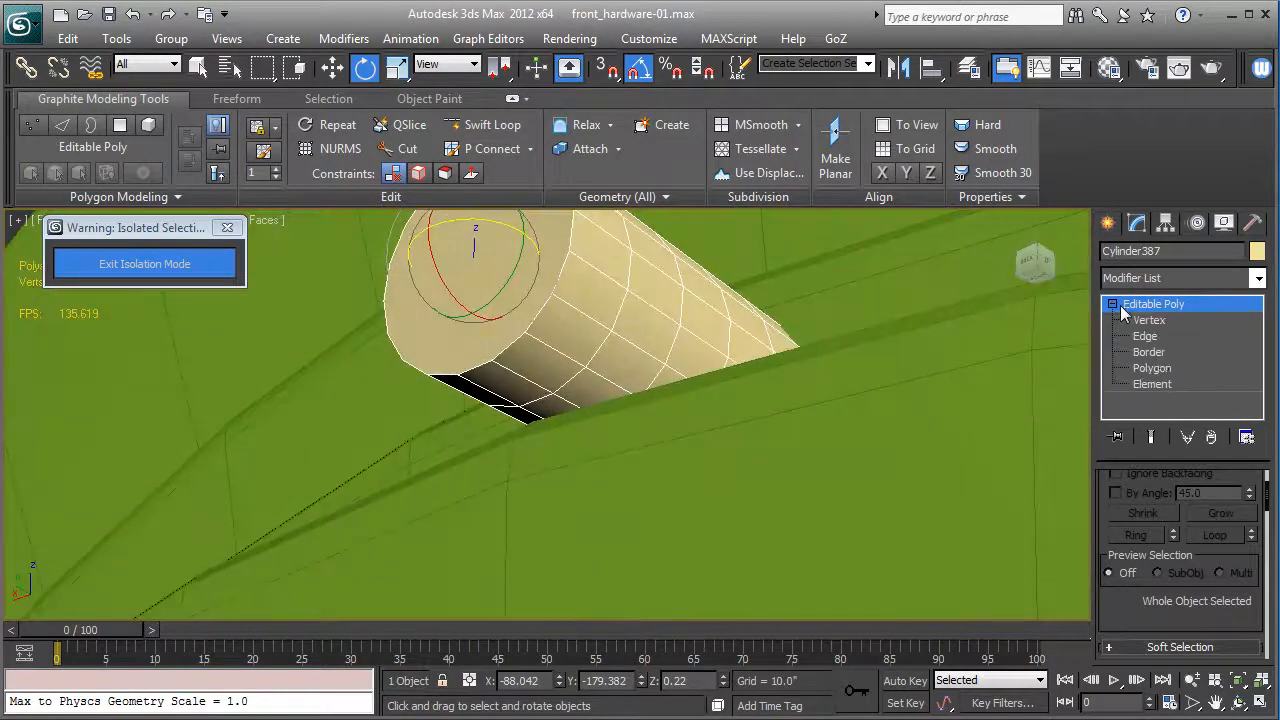
{"action": "left_click", "coordinate": [1158, 369]}
{"action": "left_click", "coordinate": [574, 346]}
{"action": "left_click", "coordinate": [538, 380], "text": "ctrl"}
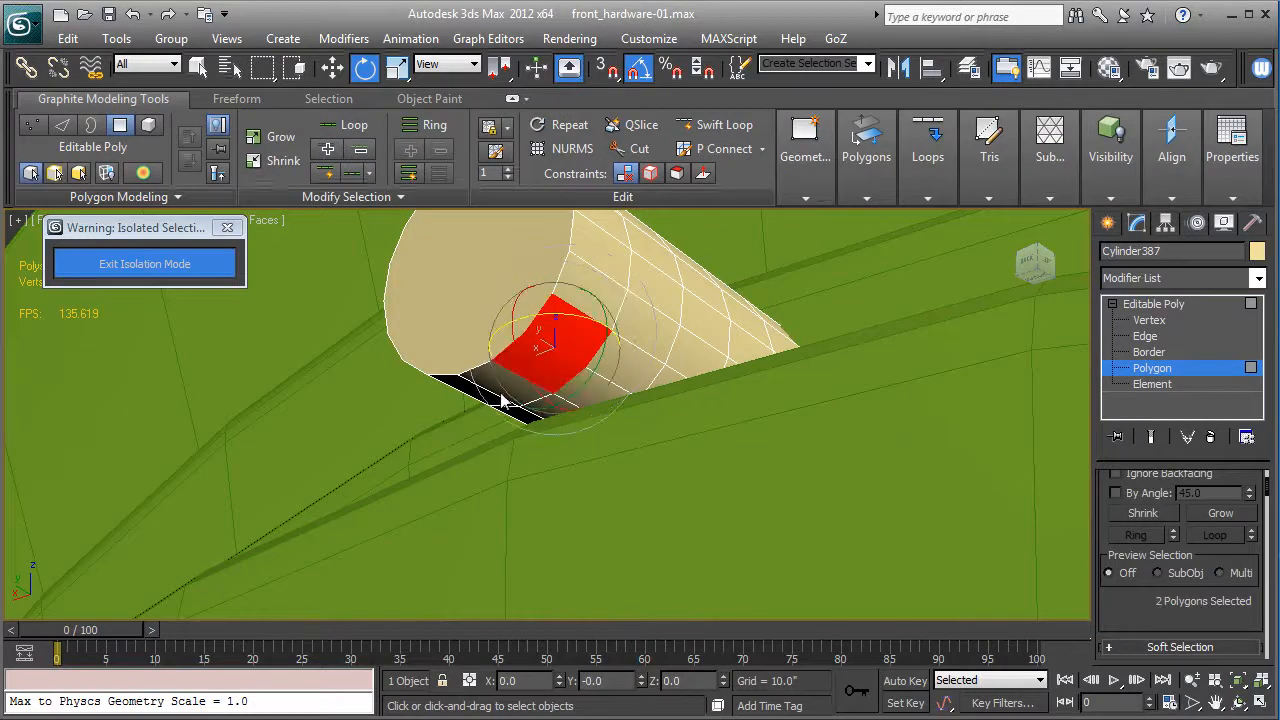
{"action": "middle_click_drag", "start_coordinate": [487, 414], "coordinate": [608, 360], "text": "alt"}
{"action": "left_click", "coordinate": [492, 334], "text": "ctrl"}
{"action": "left_click", "coordinate": [457, 321], "text": "ctrl"}
{"action": "left_click", "coordinate": [411, 299], "text": "ctrl"}
{"action": "middle_click_drag", "start_coordinate": [409, 297], "coordinate": [373, 503], "text": "alt"}
{"action": "scroll", "coordinate": [1151, 580], "scroll_direction": "down", "scroll_amount": 4}
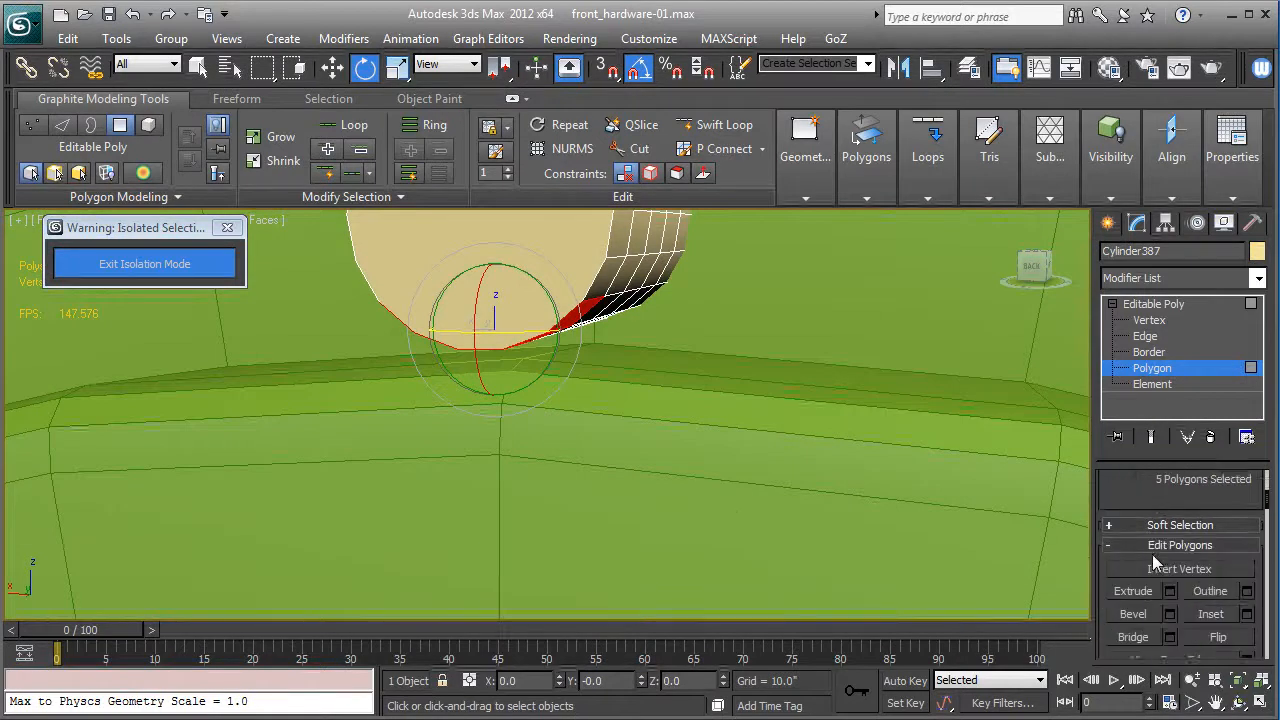
{"action": "left_click", "coordinate": [1168, 561]}
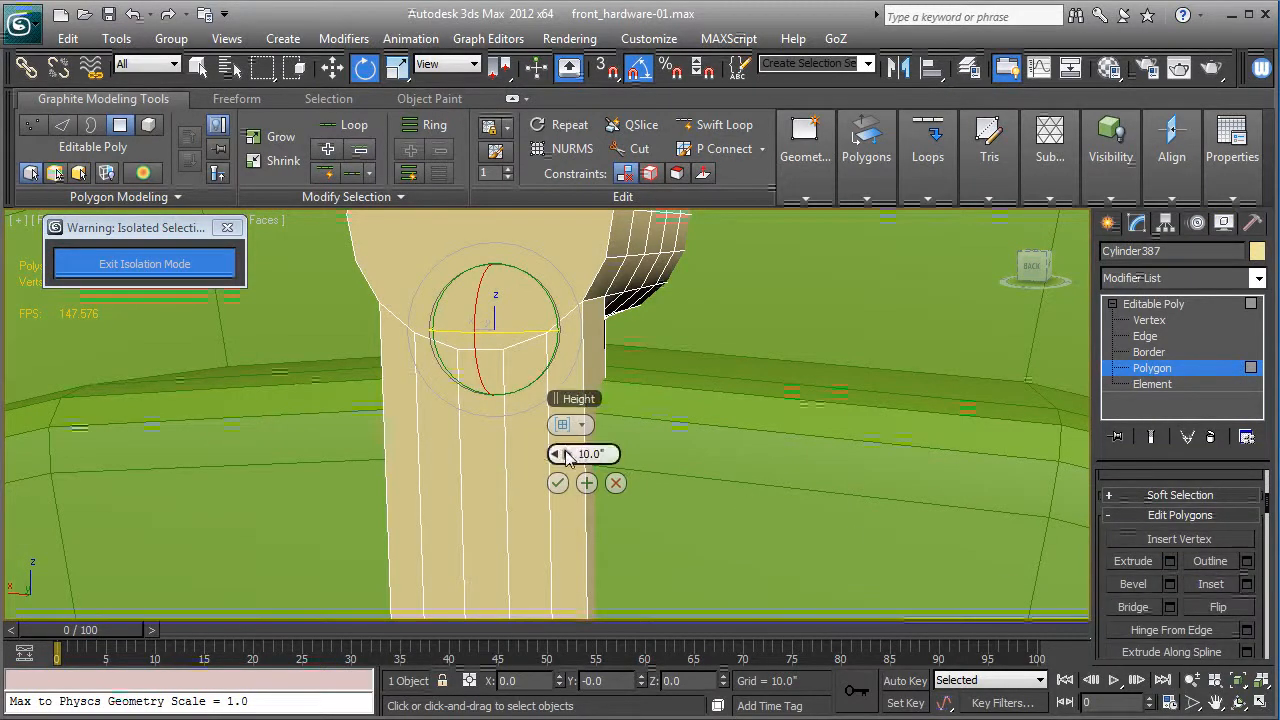
{"action": "right_click", "coordinate": [569, 454]}
{"action": "left_click_drag", "start_coordinate": [569, 454], "coordinate": [574, 456]}
{"action": "left_click", "coordinate": [587, 483]}
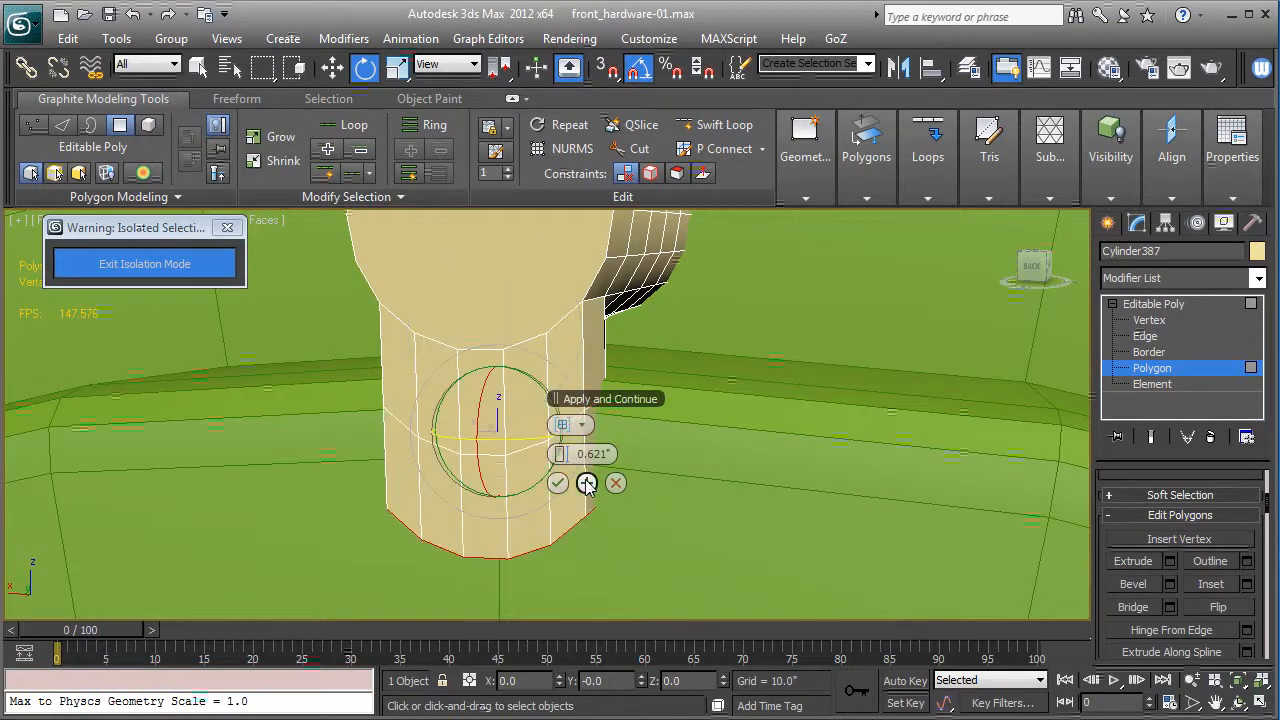
{"action": "left_click", "coordinate": [587, 483]}
{"action": "left_click", "coordinate": [558, 484]}
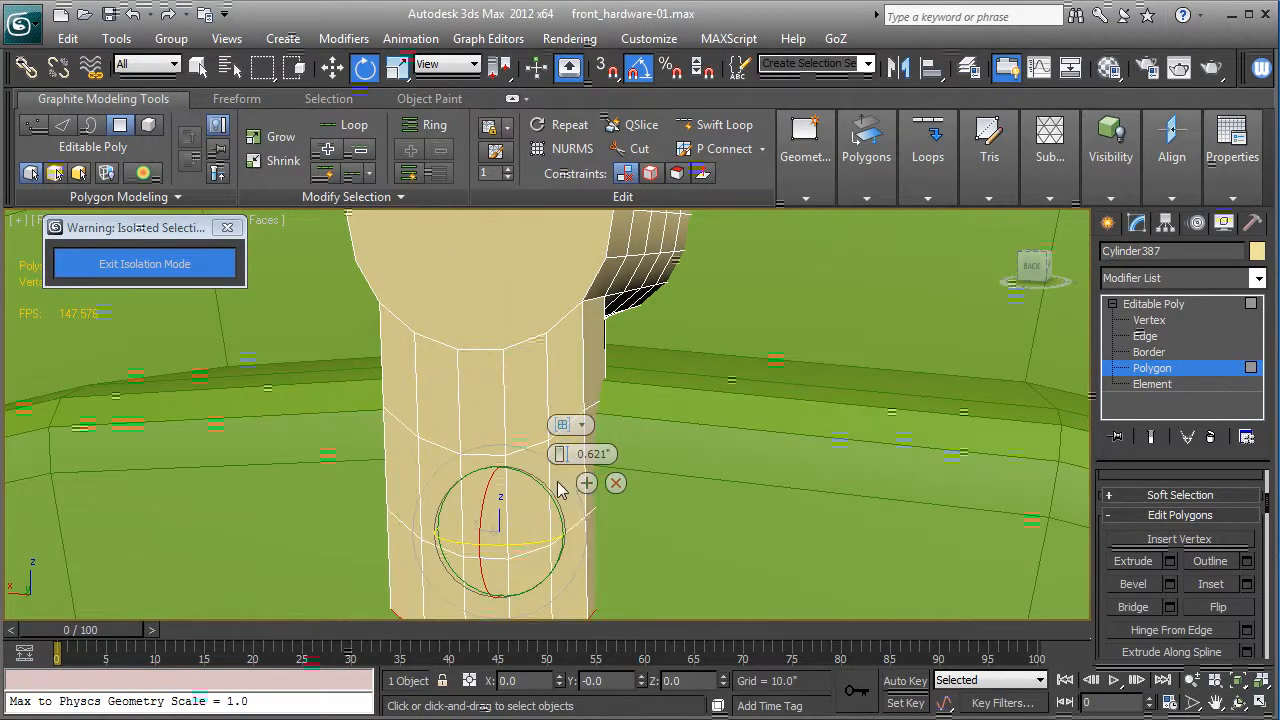
Extrude the five top polygons at the cylinder's inner end upward in successive extrusions with the same height setting.
{"action": "middle_click_drag", "start_coordinate": [771, 493], "coordinate": [748, 475], "text": "alt"}
{"action": "scroll", "coordinate": [702, 508], "scroll_direction": "down", "scroll_amount": 4}
{"action": "left_click", "coordinate": [567, 440]}
{"action": "key", "text": "z"}
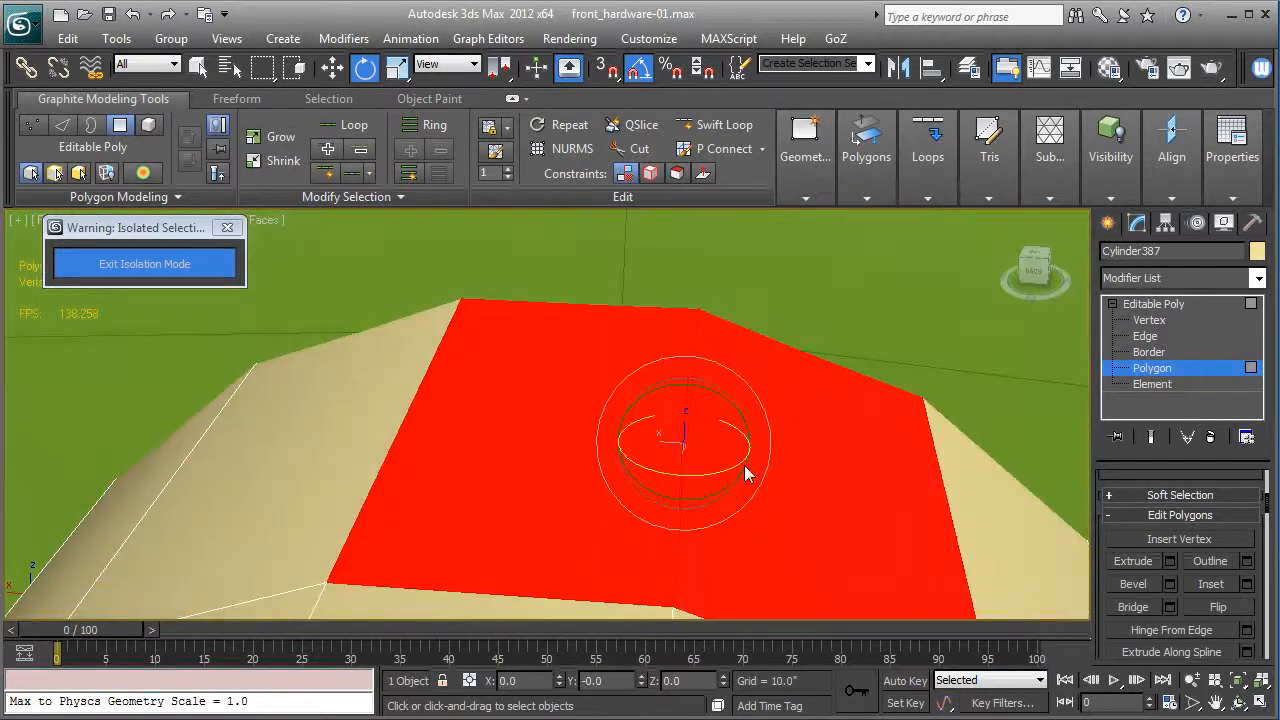
{"action": "left_click", "coordinate": [324, 441], "text": "ctrl"}
{"action": "scroll", "coordinate": [388, 439], "scroll_direction": "down", "scroll_amount": 3}
{"action": "left_click", "coordinate": [357, 461], "text": "ctrl"}
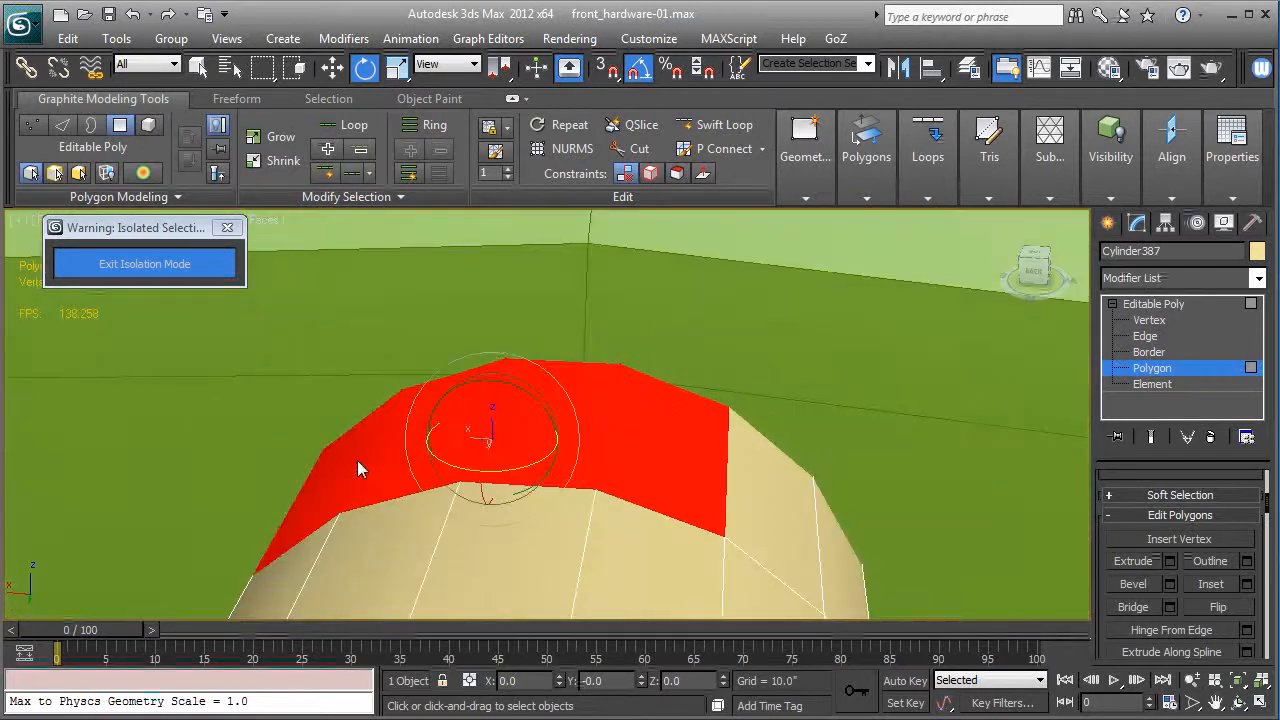
{"action": "left_click", "coordinate": [819, 476], "text": "ctrl"}
{"action": "left_click", "coordinate": [1170, 561]}
{"action": "scroll", "coordinate": [785, 405], "scroll_direction": "down", "scroll_amount": 3}
{"action": "left_click", "coordinate": [587, 484]}
{"action": "left_click", "coordinate": [587, 484]}
{"action": "left_click", "coordinate": [558, 484]}
Apply a TurboSmooth modifier to the whole part and set its iterations to 2.
{"action": "middle_click_drag", "start_coordinate": [652, 532], "coordinate": [820, 485], "text": "alt"}
{"action": "scroll", "coordinate": [539, 508], "scroll_direction": "down", "scroll_amount": 4}
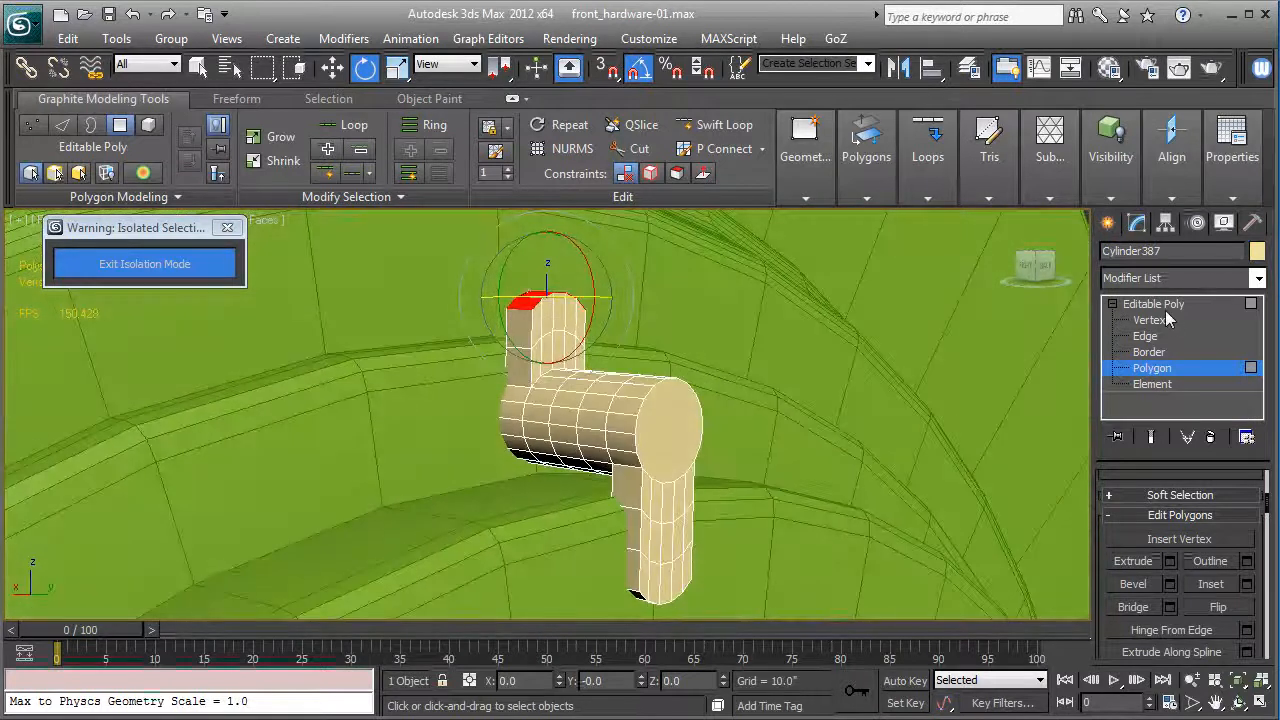
{"action": "left_click", "coordinate": [1160, 304]}
{"action": "left_click", "coordinate": [1176, 278]}
{"action": "scroll", "coordinate": [1176, 278], "scroll_direction": "down", "scroll_amount": 5}
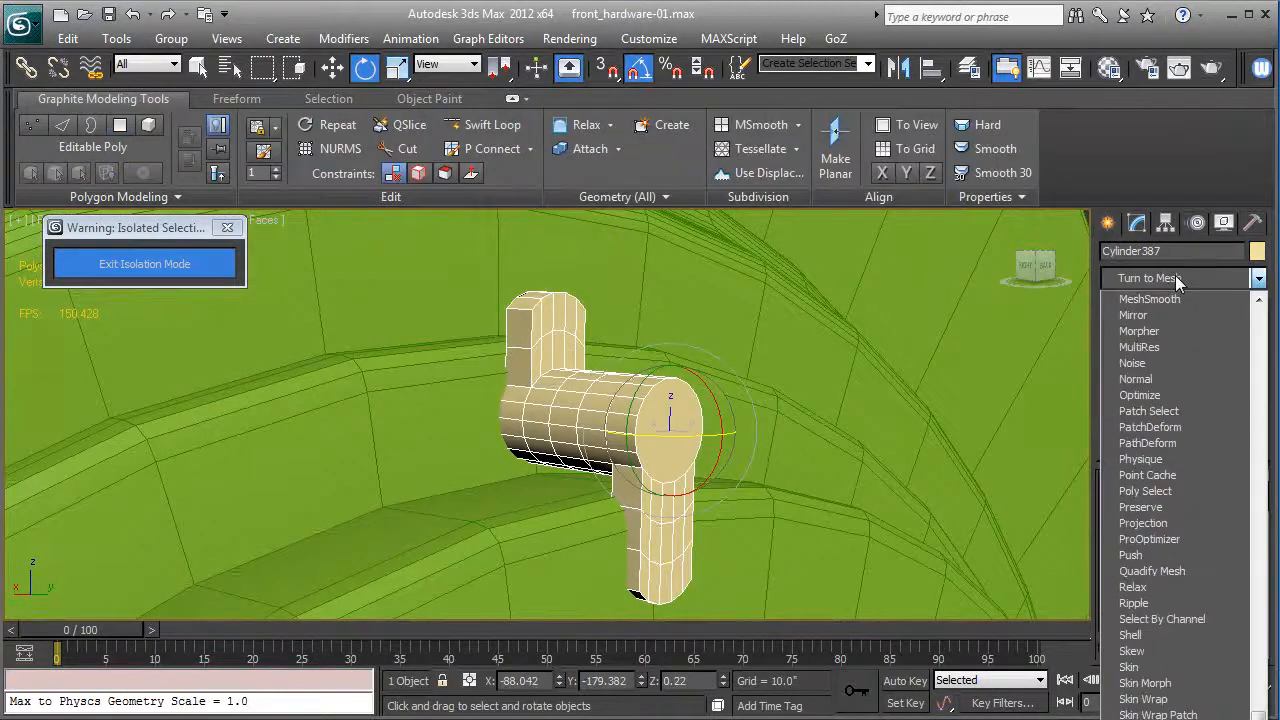
{"action": "key", "text": "Up"}
{"action": "key", "text": "Return"}
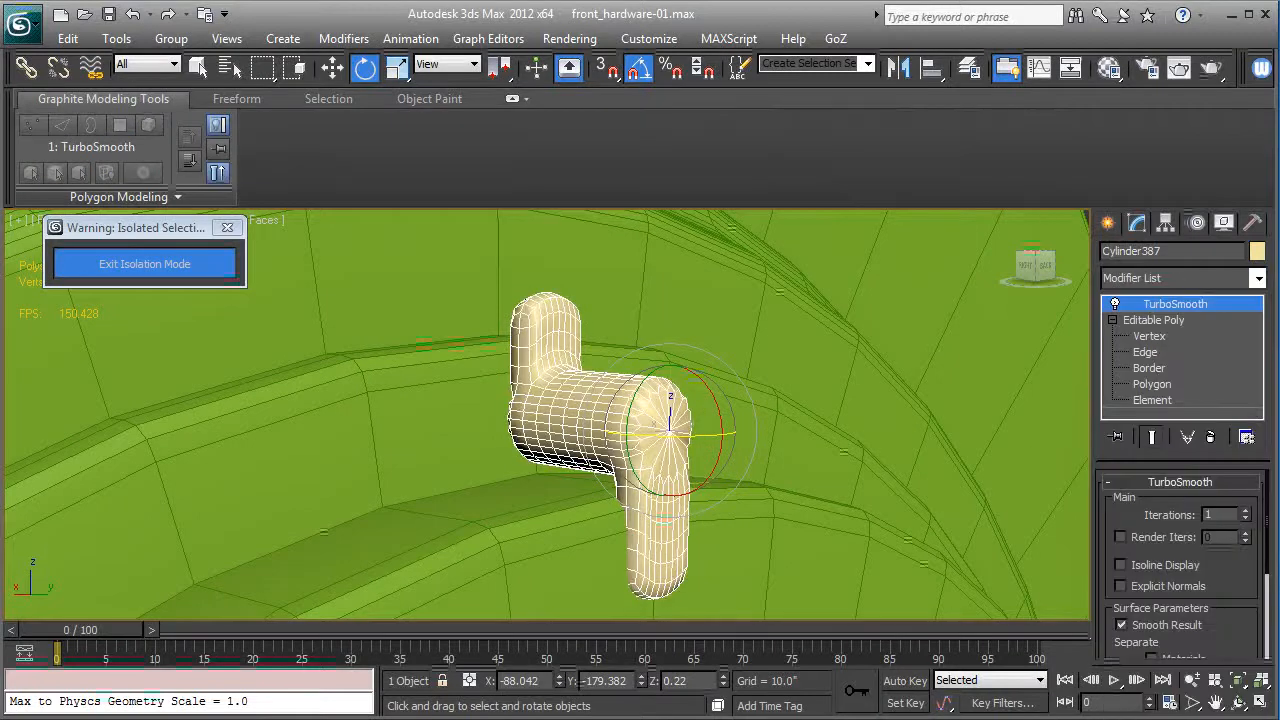
{"action": "key", "text": "F4"}
{"action": "left_click", "coordinate": [1245, 511]}
{"action": "mouse_move", "coordinate": [689, 490]}
{"action": "middle_mouse_down", "text": "alt"}
{"action": "mouse_move", "coordinate": [579, 488]}
{"action": "mouse_move", "coordinate": [533, 505]}
{"action": "mouse_move", "coordinate": [566, 487]}
{"action": "mouse_move", "coordinate": [687, 485]}
{"action": "mouse_move", "coordinate": [695, 507]}
{"action": "middle_mouse_up", "text": "alt"}
{"action": "scroll", "coordinate": [693, 512], "scroll_direction": "up", "scroll_amount": 3}
{"action": "key", "text": "F4"}
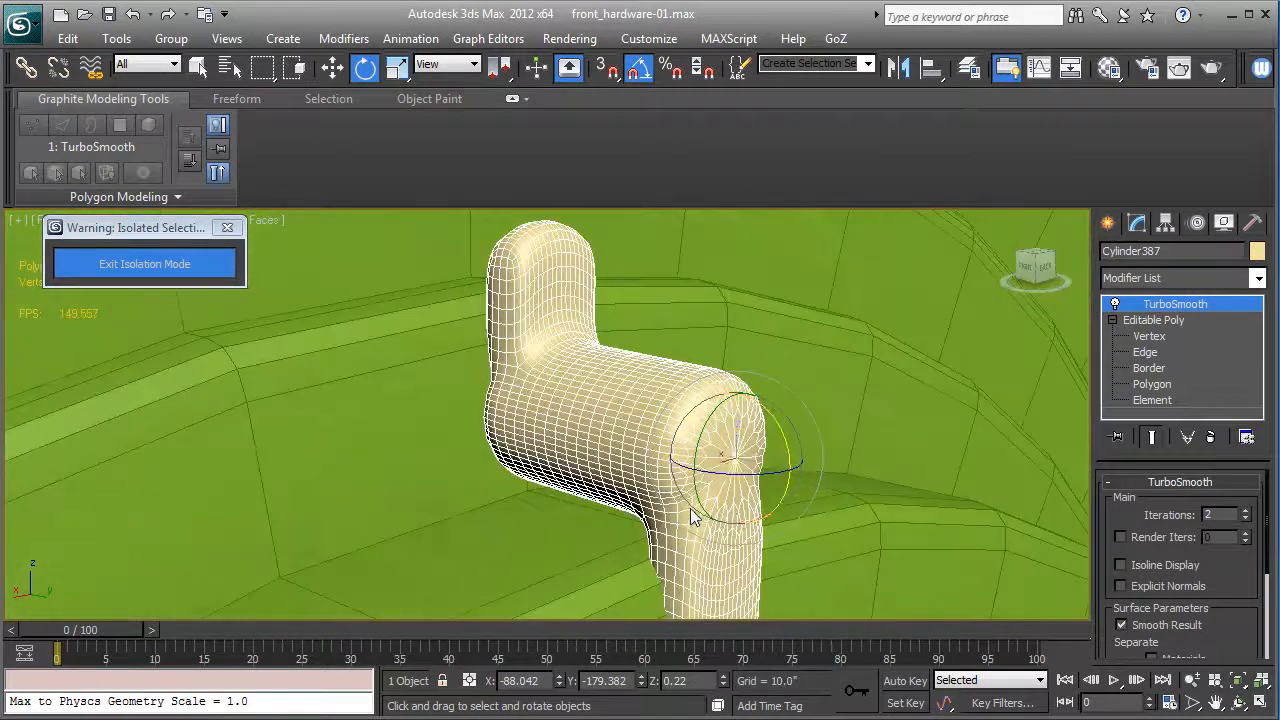
Turn off TurboSmooth's display and inset the cylinder's outer end-cap polygon twice by 0.186 in.
{"action": "left_click", "coordinate": [1116, 305]}
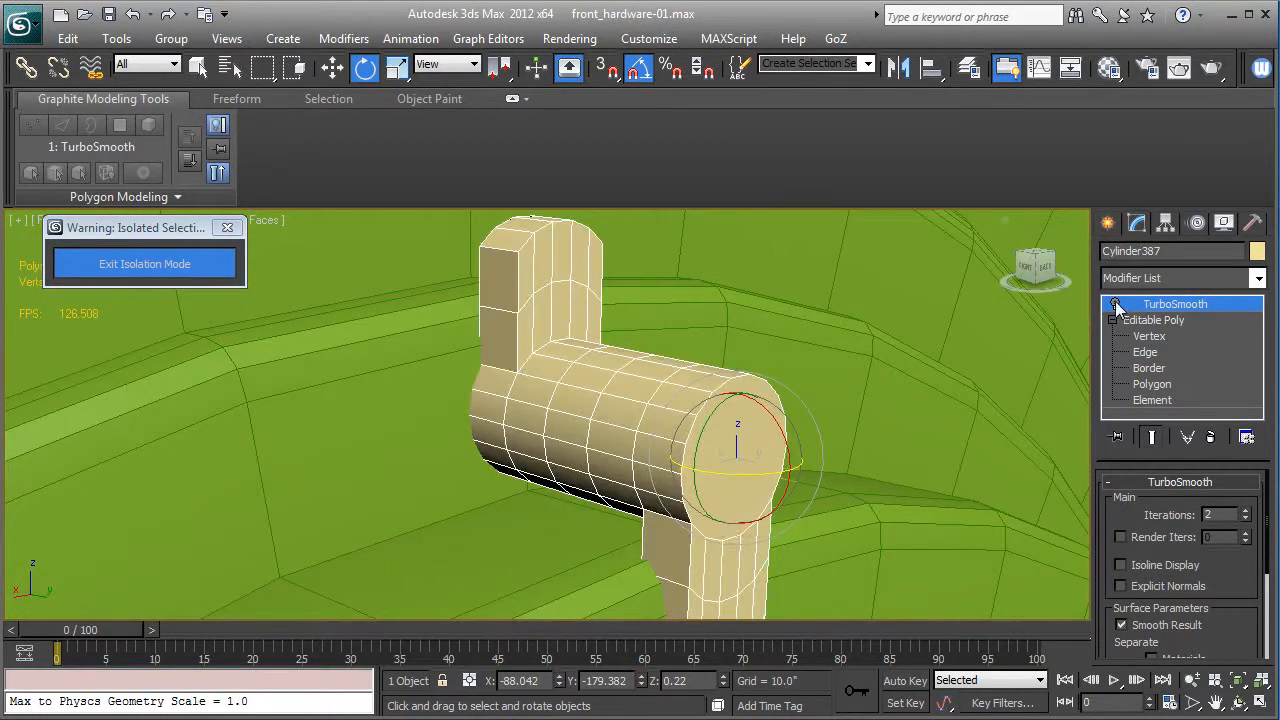
{"action": "middle_click_drag", "start_coordinate": [723, 523], "coordinate": [610, 521], "text": "alt"}
{"action": "left_click", "coordinate": [1158, 385]}
{"action": "left_click", "coordinate": [654, 478]}
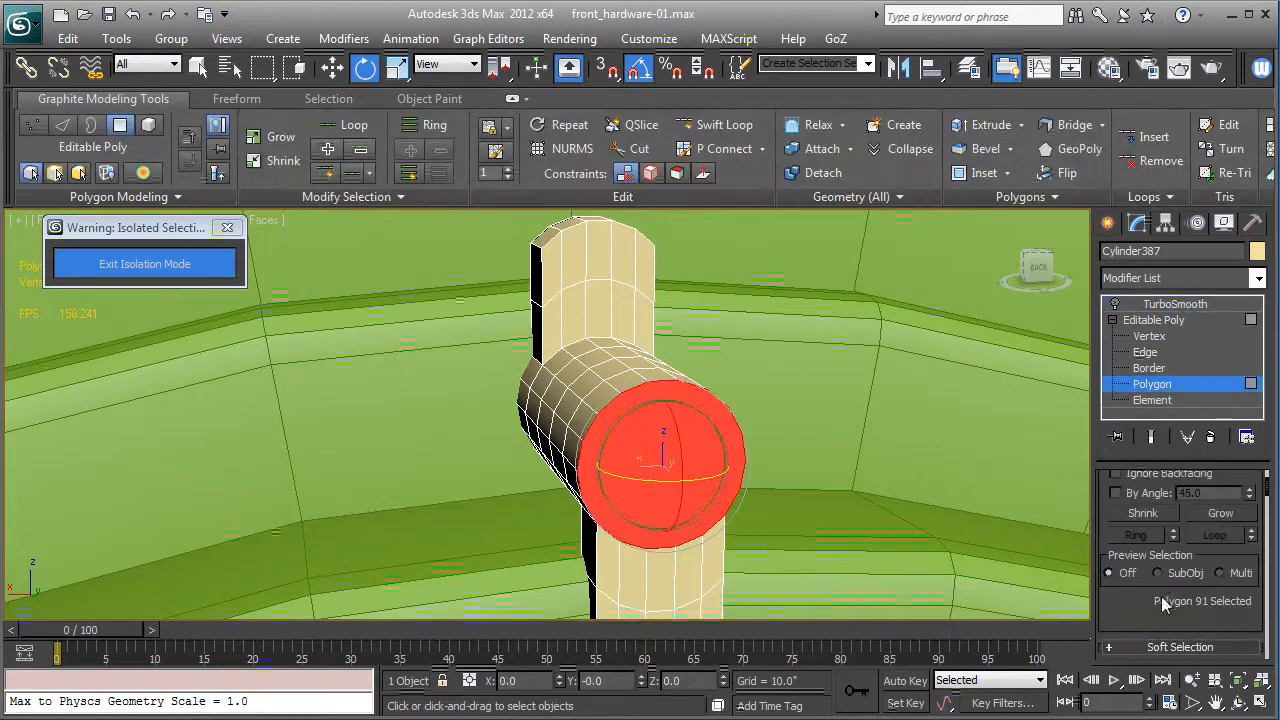
{"action": "scroll", "coordinate": [1161, 596], "scroll_direction": "down", "scroll_amount": 3}
{"action": "left_click", "coordinate": [1246, 609]}
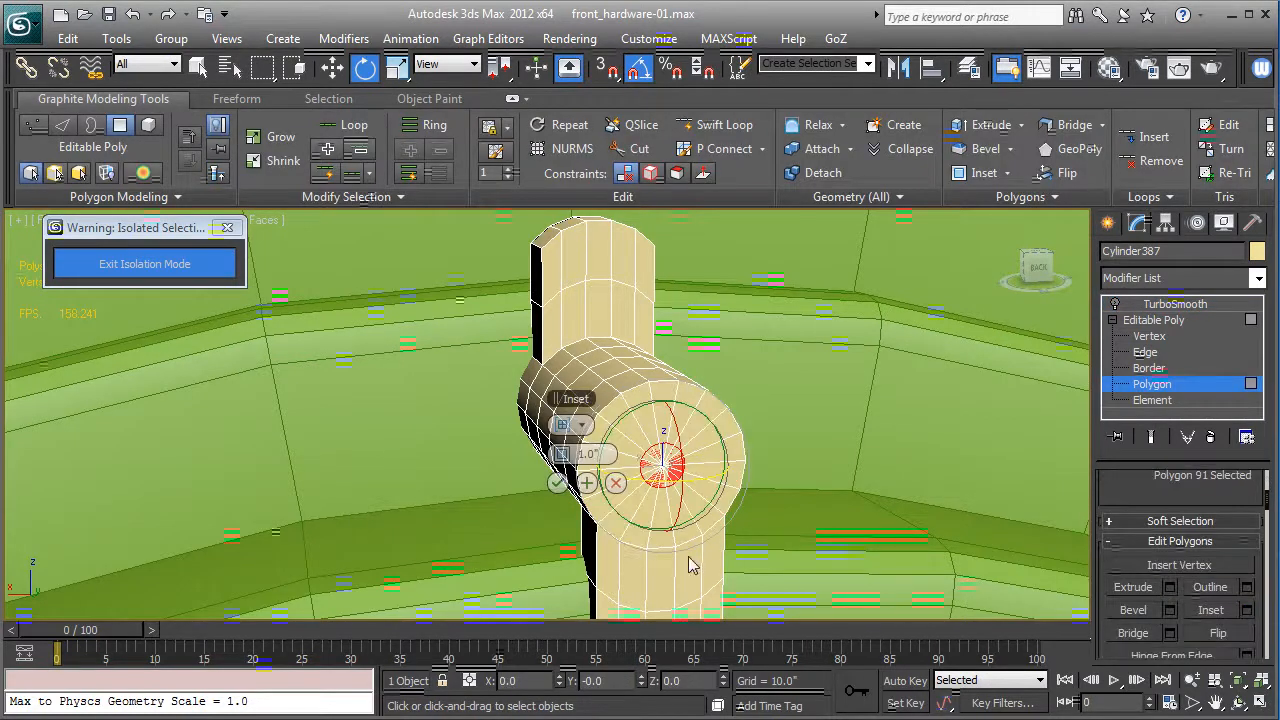
{"action": "left_click_drag", "start_coordinate": [568, 456], "coordinate": [557, 459]}
{"action": "left_click", "coordinate": [587, 484]}
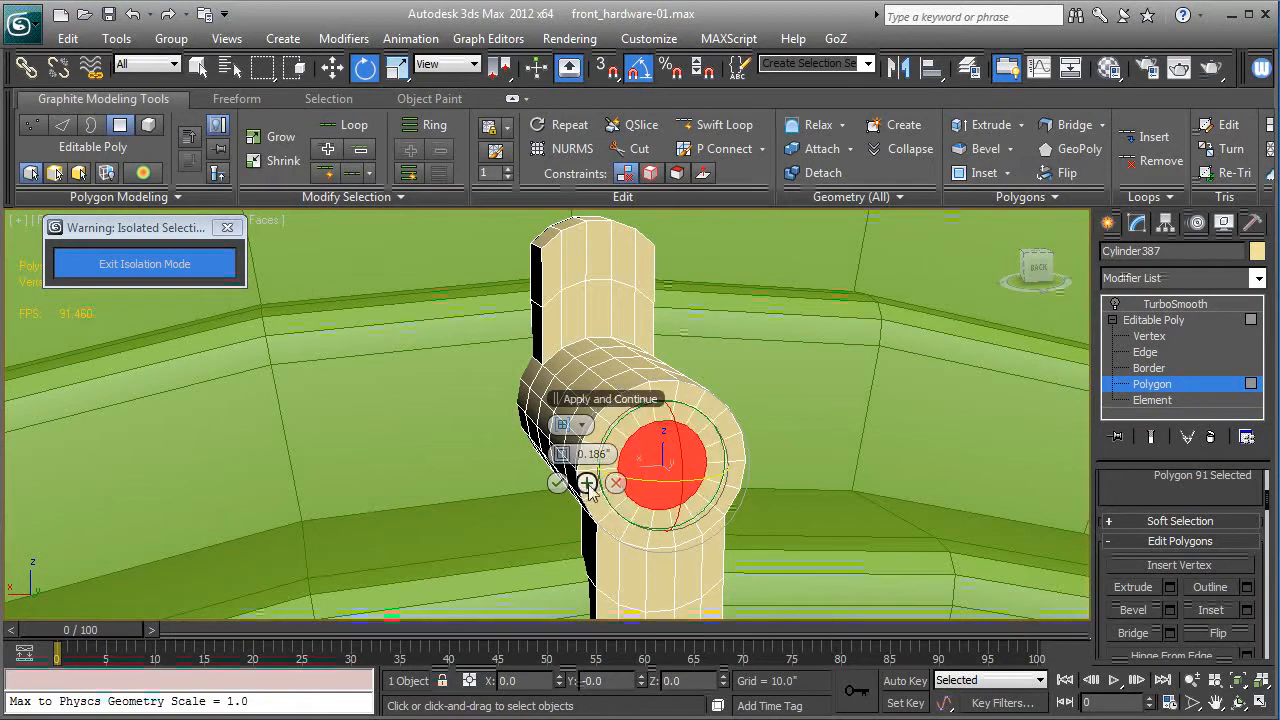
{"action": "left_click", "coordinate": [557, 483]}
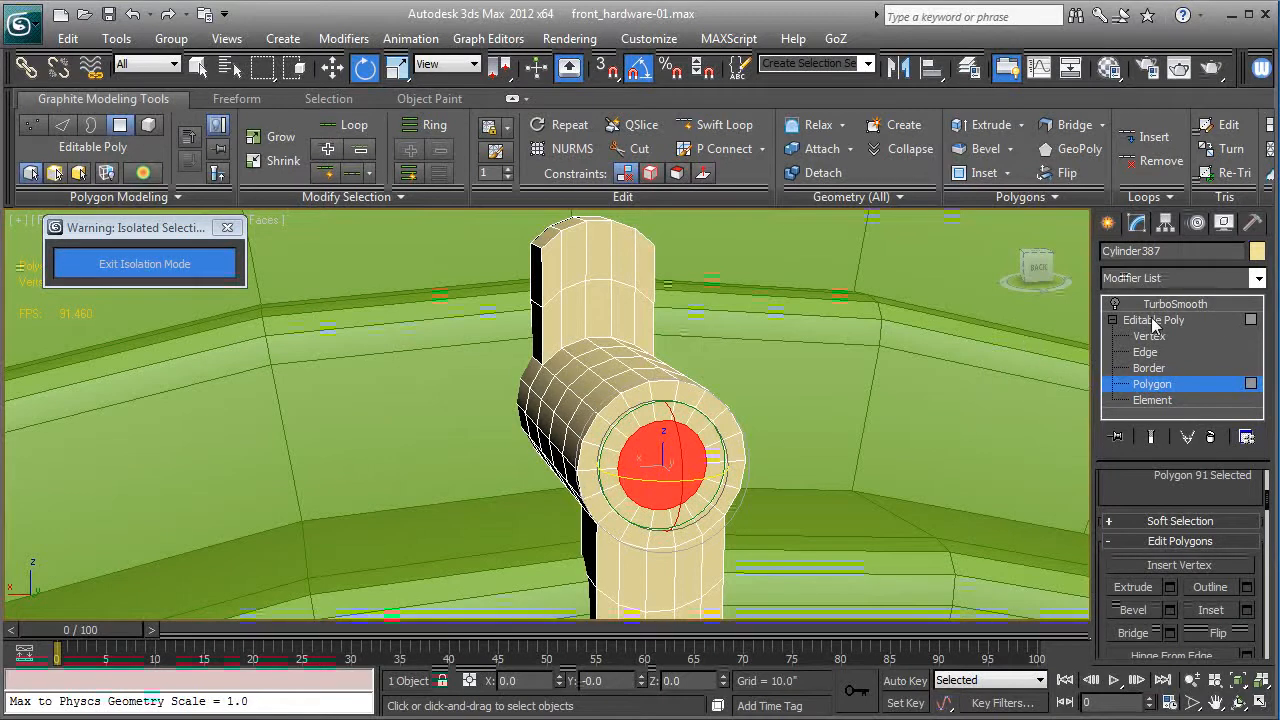
Leave polygon editing, turn TurboSmooth's display back on and check the smoothed part from the side.
{"action": "left_click", "coordinate": [1216, 322]}
{"action": "left_click", "coordinate": [1118, 305]}
{"action": "left_click", "coordinate": [1116, 304]}
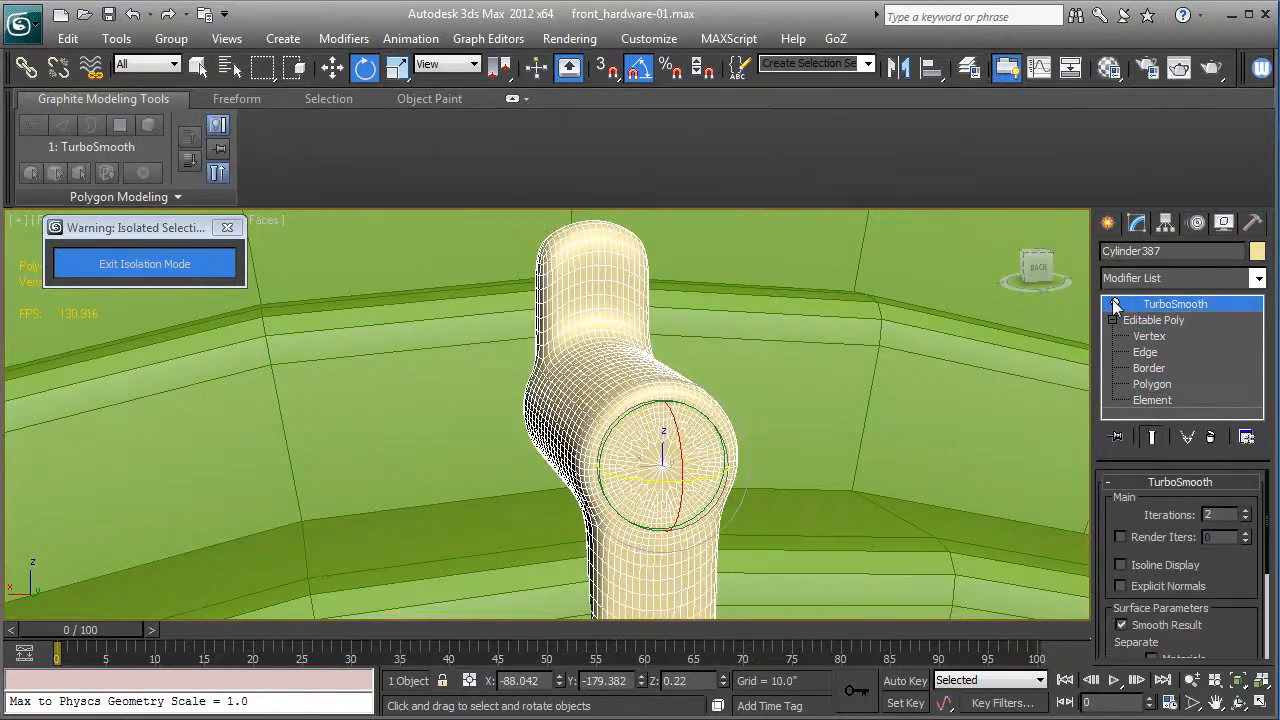
{"action": "middle_click_drag", "start_coordinate": [1063, 362], "coordinate": [636, 437], "text": "alt"}
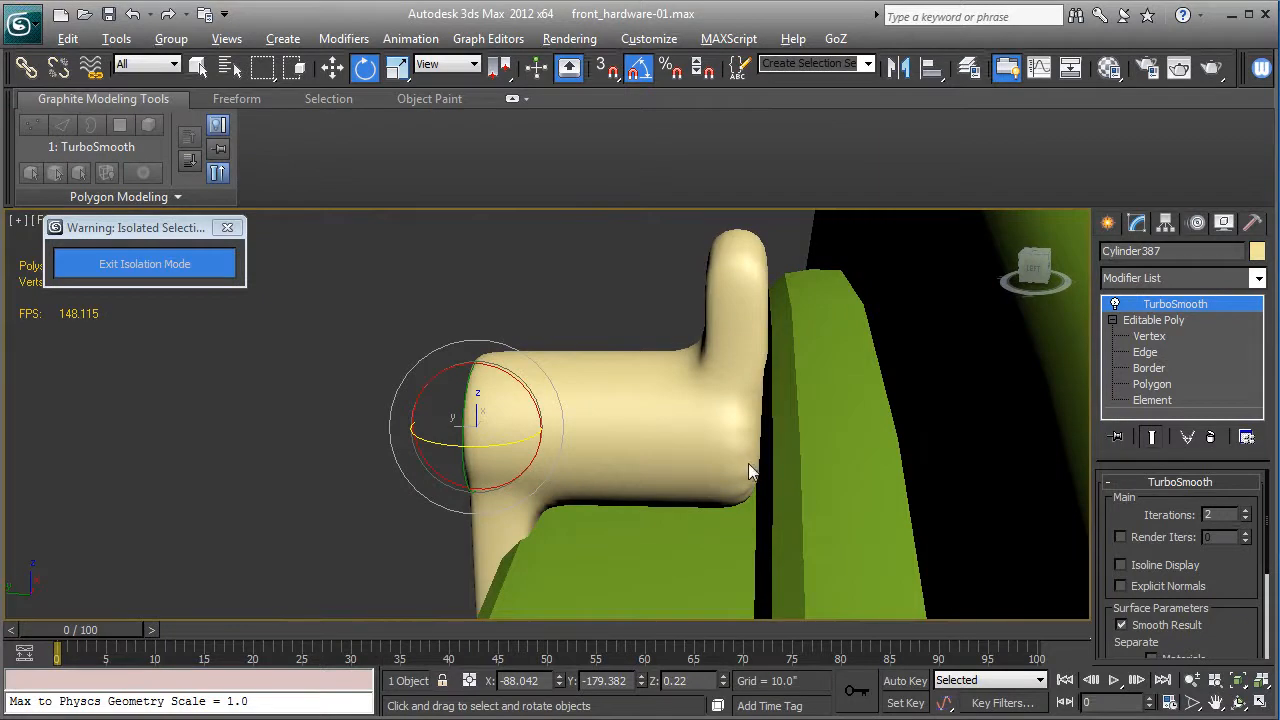
Exit the current isolation and isolate only the cylinder part, without the boiler cover.
{"action": "left_click", "coordinate": [175, 268]}
{"action": "key", "text": "alt+q"}
{"action": "middle_click_drag", "start_coordinate": [560, 413], "coordinate": [330, 414], "text": "alt"}
Inset the end-cap polygon at the cylinder's other end twice by 0.186 in and return to the TurboSmooth level.
{"action": "left_click", "coordinate": [1150, 384]}
{"action": "left_click", "coordinate": [597, 439]}
{"action": "left_click", "coordinate": [640, 432]}
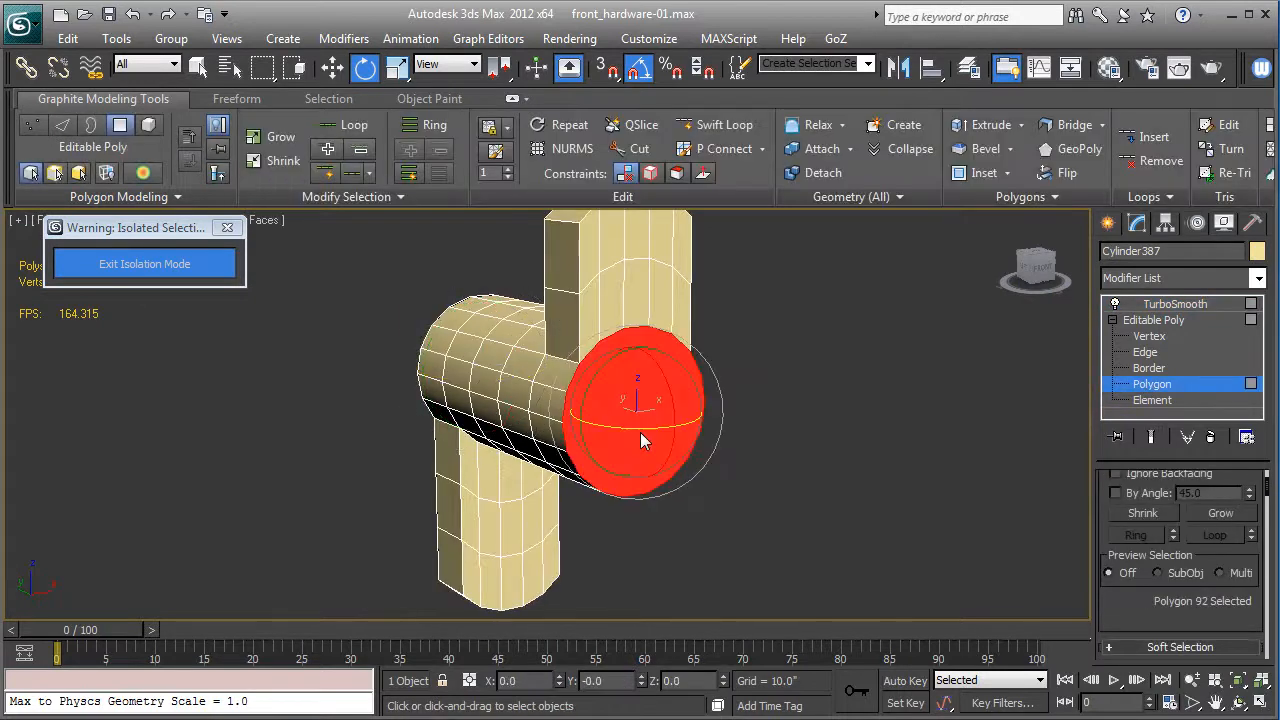
{"action": "scroll", "coordinate": [1132, 604], "scroll_direction": "down", "scroll_amount": 3}
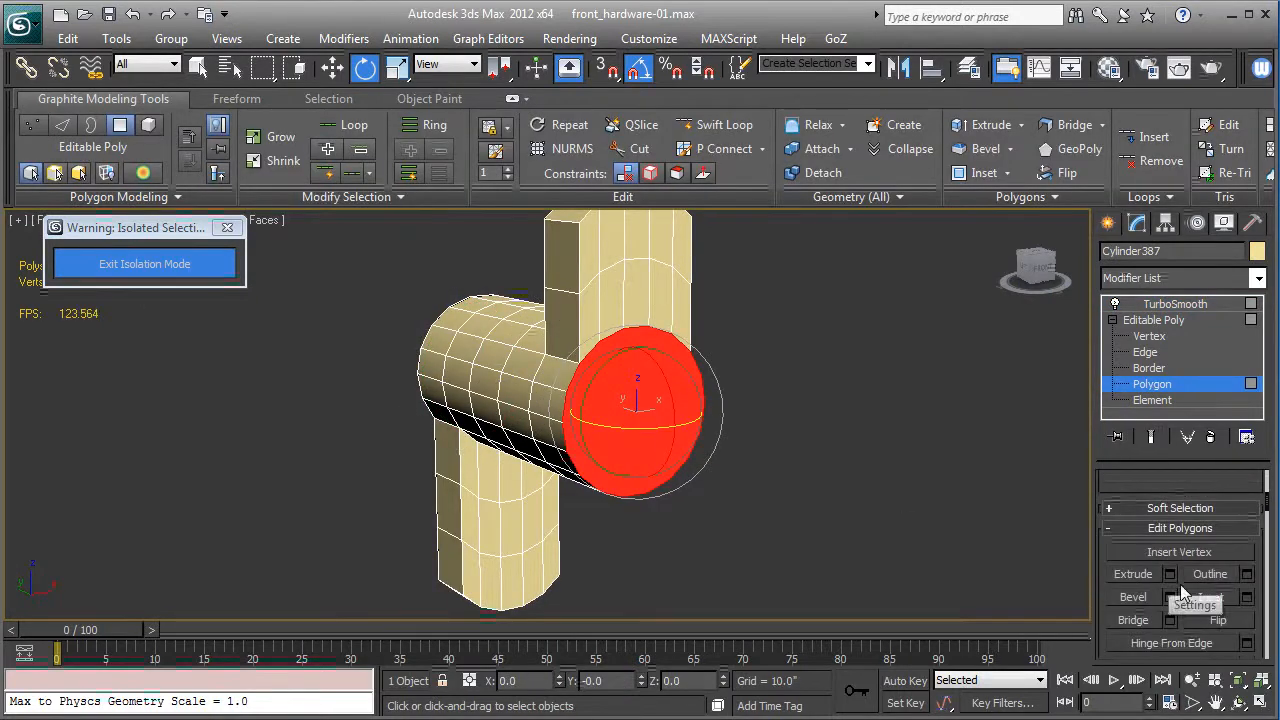
{"action": "left_click", "coordinate": [1238, 597]}
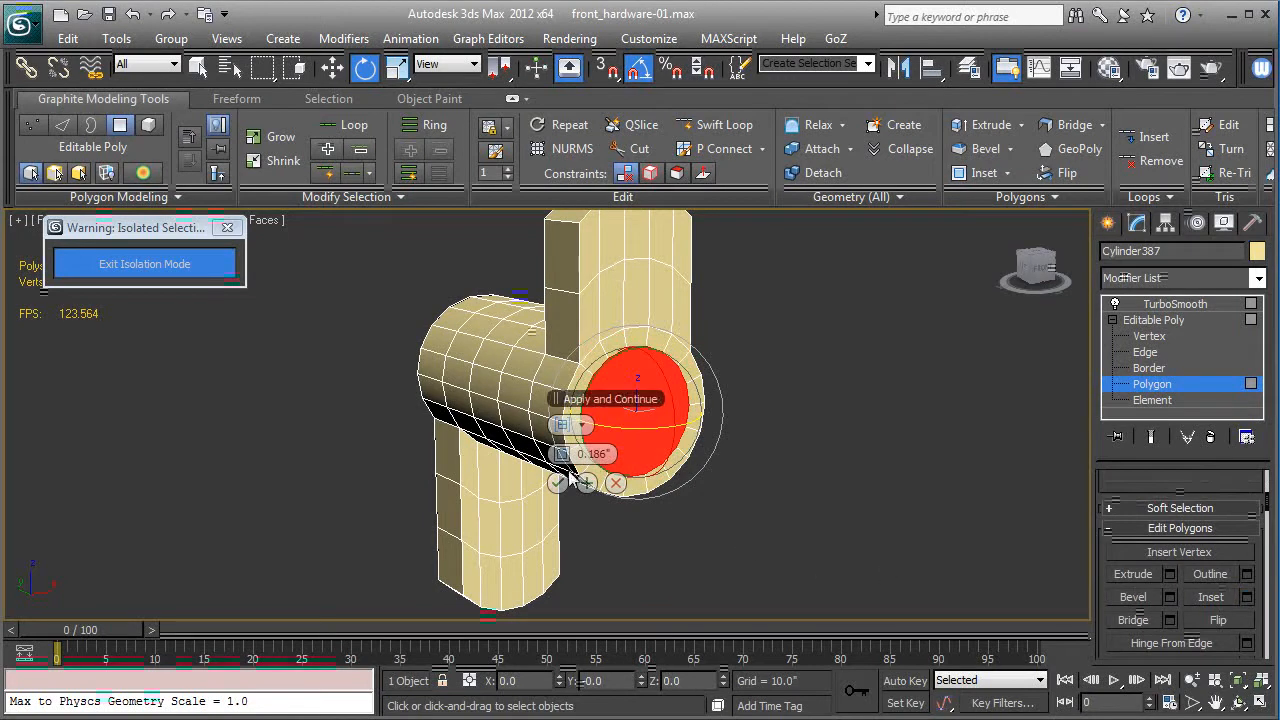
{"action": "left_click", "coordinate": [587, 484]}
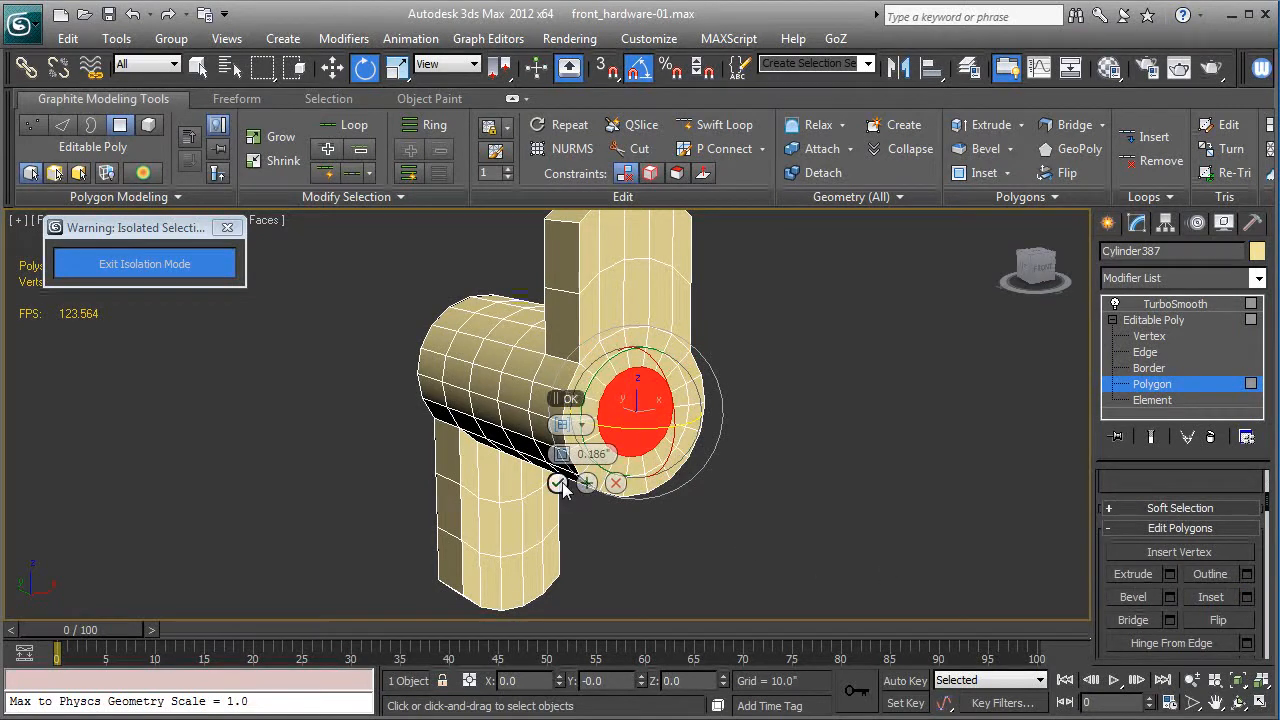
{"action": "left_click", "coordinate": [558, 484]}
{"action": "left_click", "coordinate": [1151, 320]}
{"action": "left_click", "coordinate": [1138, 305]}
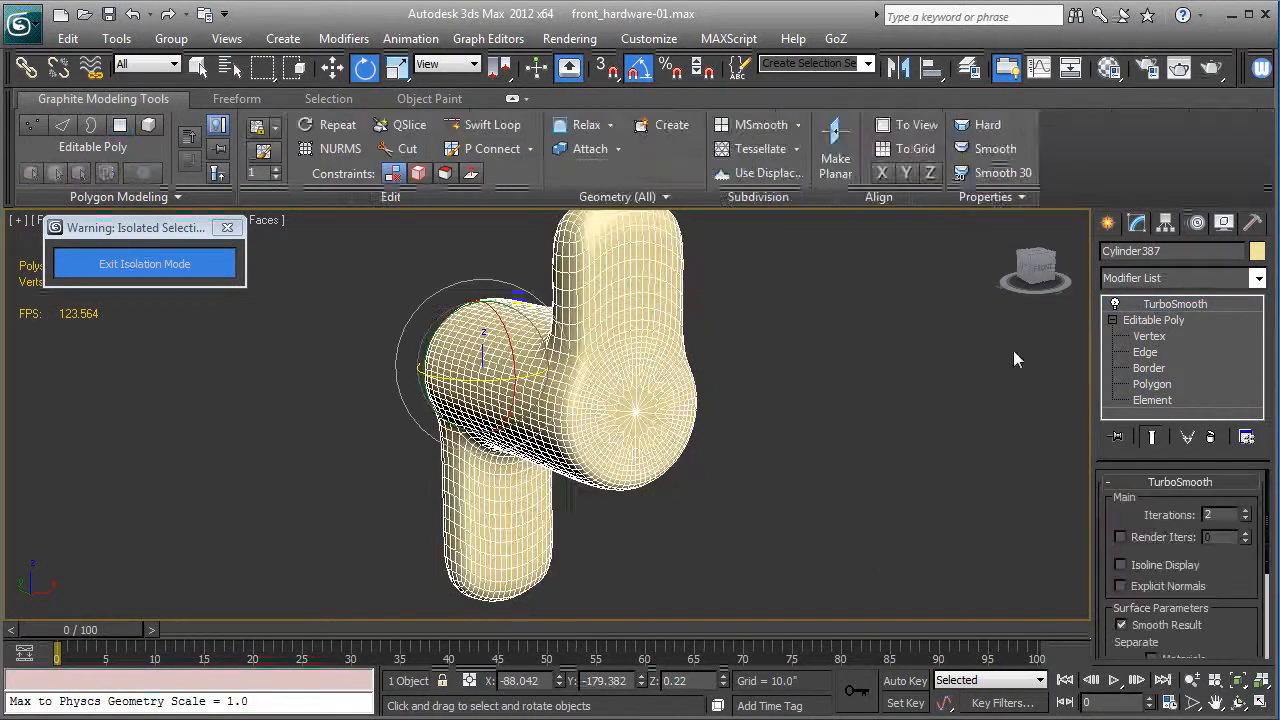
Edit the part's vertices with the smoothed result shown and raise the four middle vertices at the upper arm's tip.
{"action": "key", "text": "F4"}
{"action": "middle_click_drag", "start_coordinate": [785, 437], "coordinate": [1059, 381], "text": "alt"}
{"action": "key", "text": "F4"}
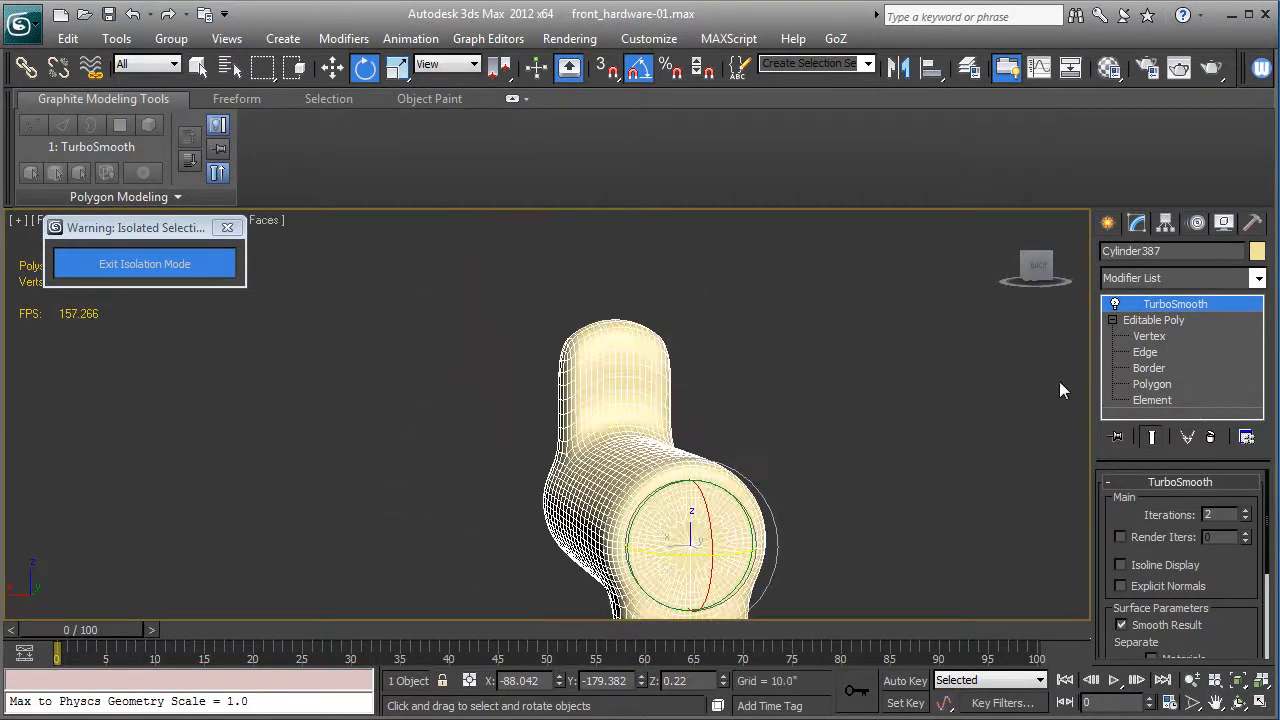
{"action": "left_click", "coordinate": [1148, 337]}
{"action": "left_click", "coordinate": [1151, 437]}
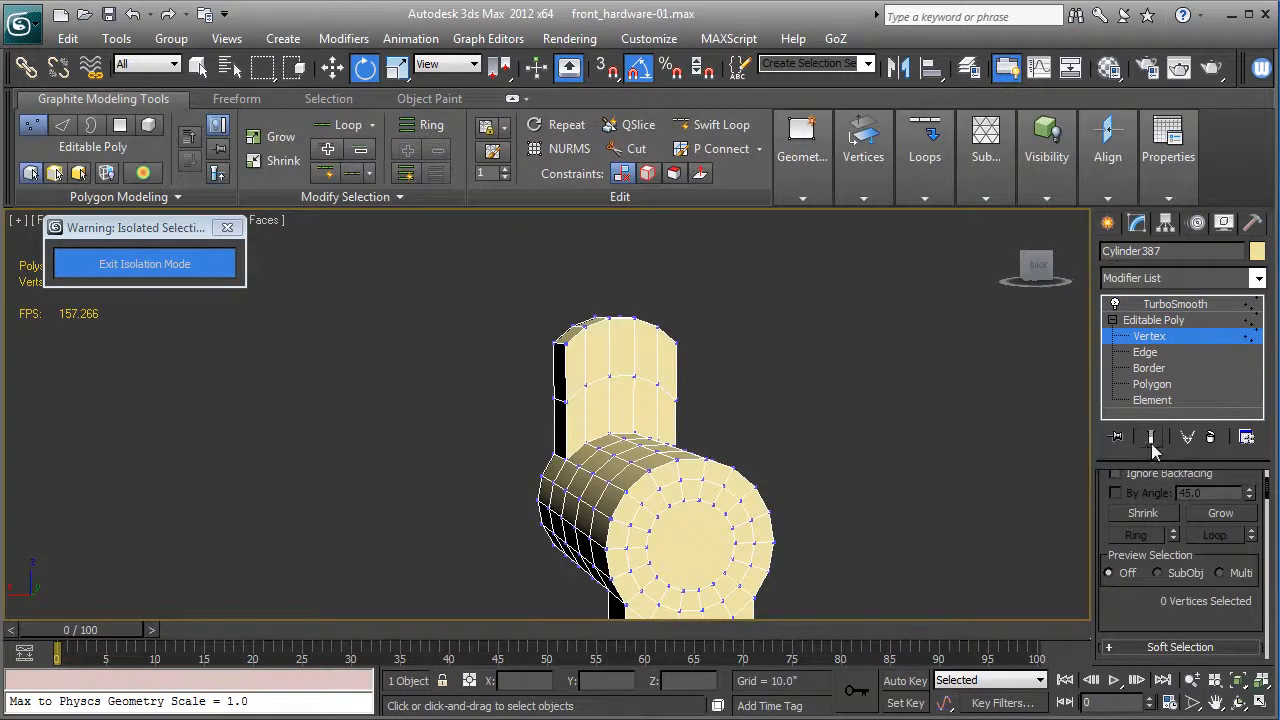
{"action": "left_click", "coordinate": [1151, 437]}
{"action": "middle_click_drag", "start_coordinate": [1017, 421], "coordinate": [967, 422], "text": "alt"}
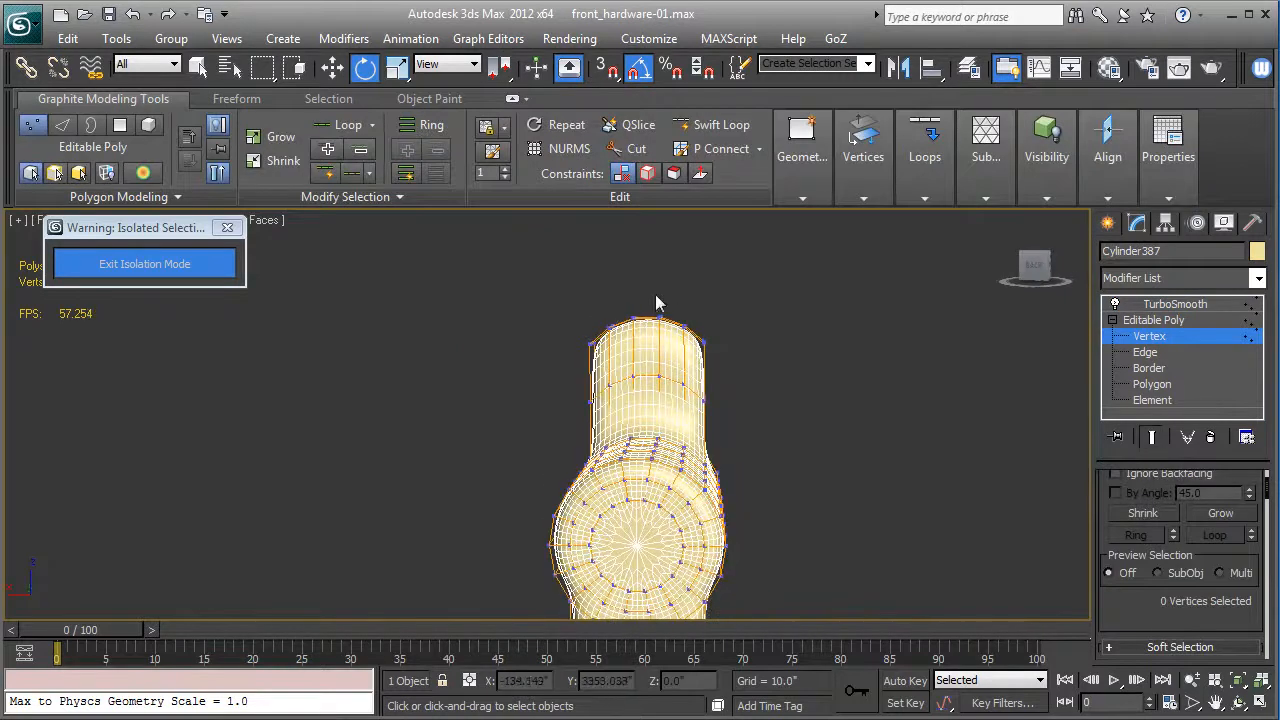
{"action": "left_click_drag", "start_coordinate": [625, 286], "coordinate": [660, 325]}
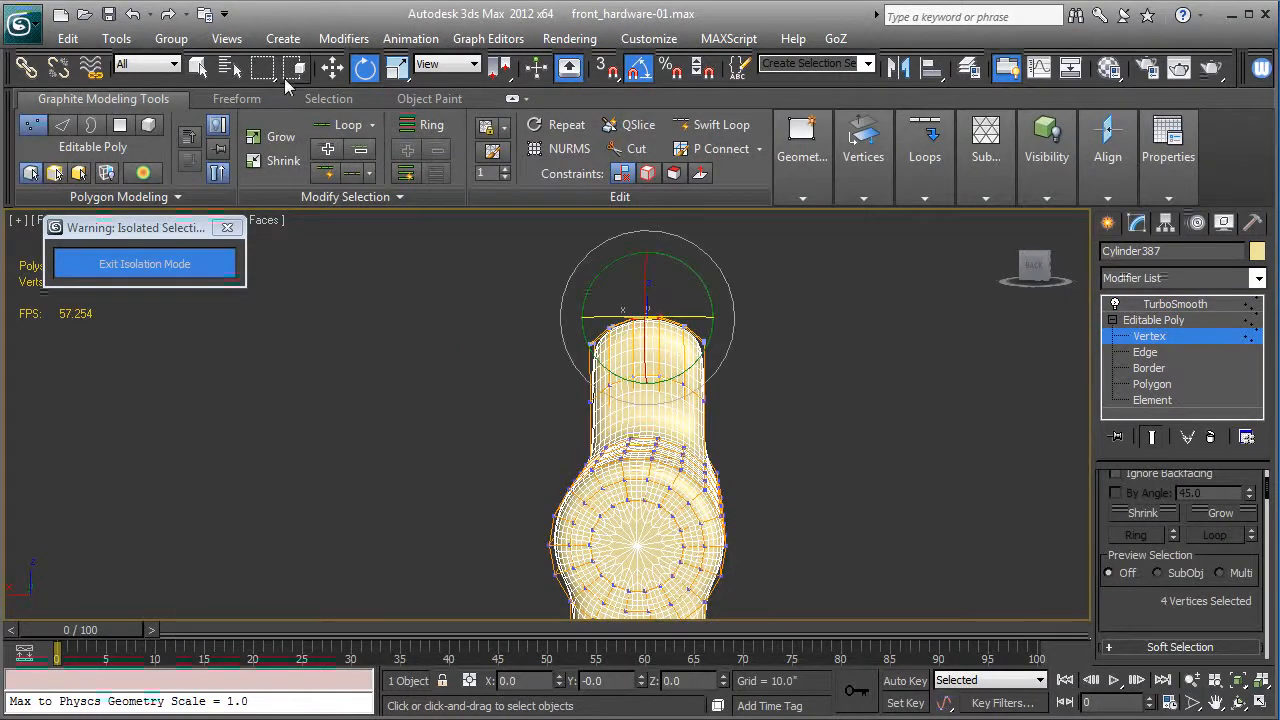
{"action": "left_click", "coordinate": [332, 68]}
{"action": "left_click_drag", "start_coordinate": [648, 276], "coordinate": [648, 256]}
Select the eight vertices rounding the upper arm's tip and raise them slightly.
{"action": "middle_click_drag", "start_coordinate": [733, 423], "coordinate": [733, 421]}
{"action": "left_click_drag", "start_coordinate": [594, 277], "coordinate": [606, 291]}
{"action": "left_click_drag", "start_coordinate": [685, 336], "coordinate": [686, 338]}
{"action": "left_click_drag", "start_coordinate": [651, 276], "coordinate": [651, 269]}
Lower the eight vertices at the lower arm's tip slightly and leave vertex editing for the TurboSmooth level.
{"action": "middle_click_drag", "start_coordinate": [712, 373], "coordinate": [707, 292]}
{"action": "middle_click_drag", "start_coordinate": [590, 572], "coordinate": [615, 470]}
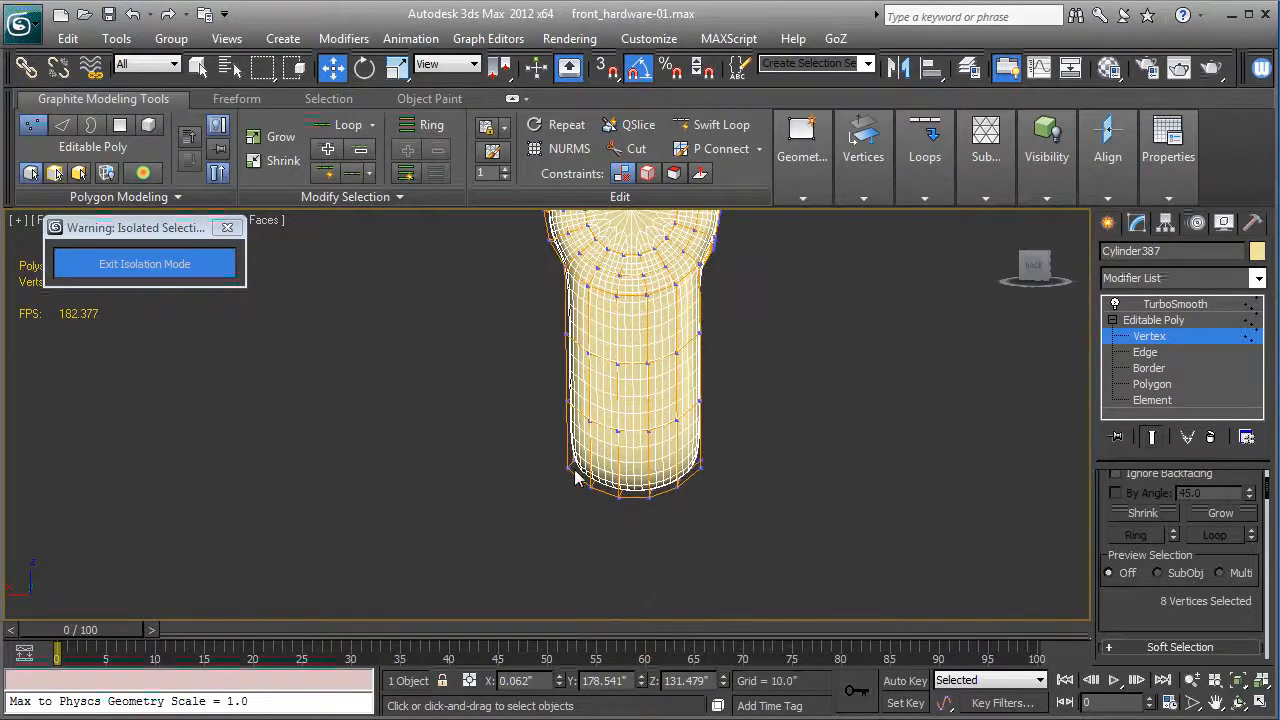
{"action": "left_click_drag", "start_coordinate": [640, 507], "coordinate": [685, 515]}
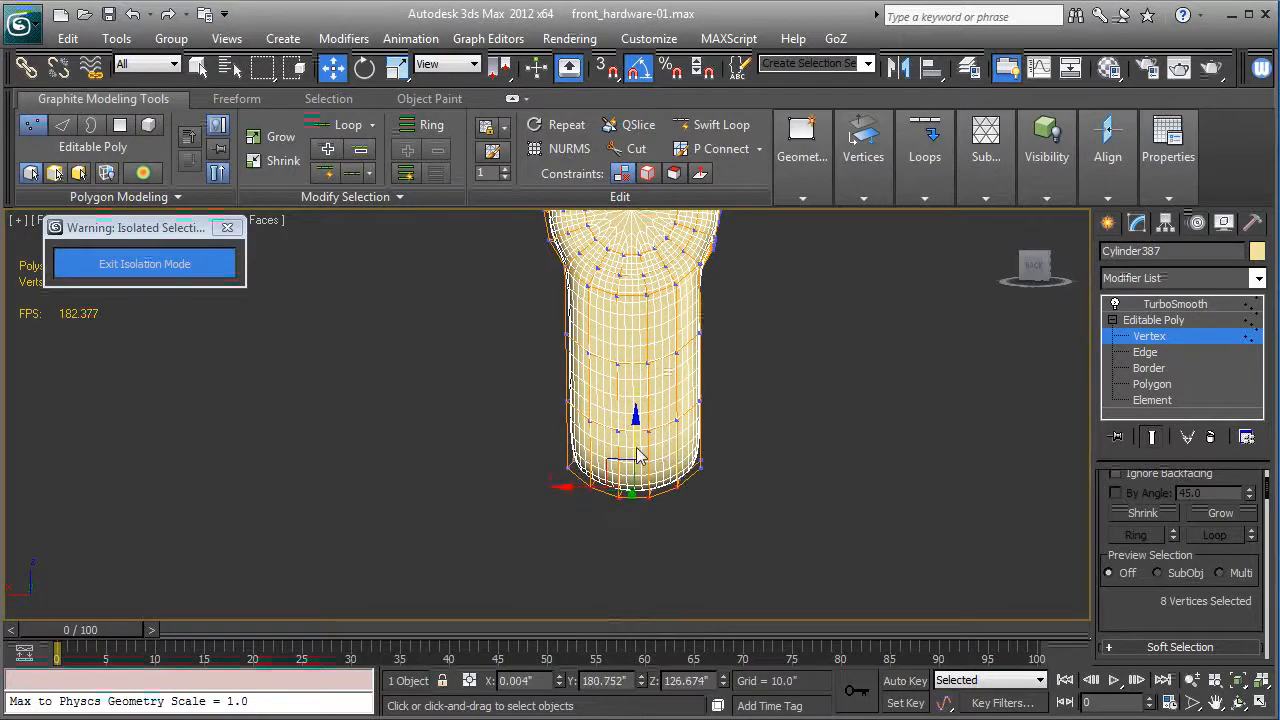
{"action": "left_click", "coordinate": [1153, 320]}
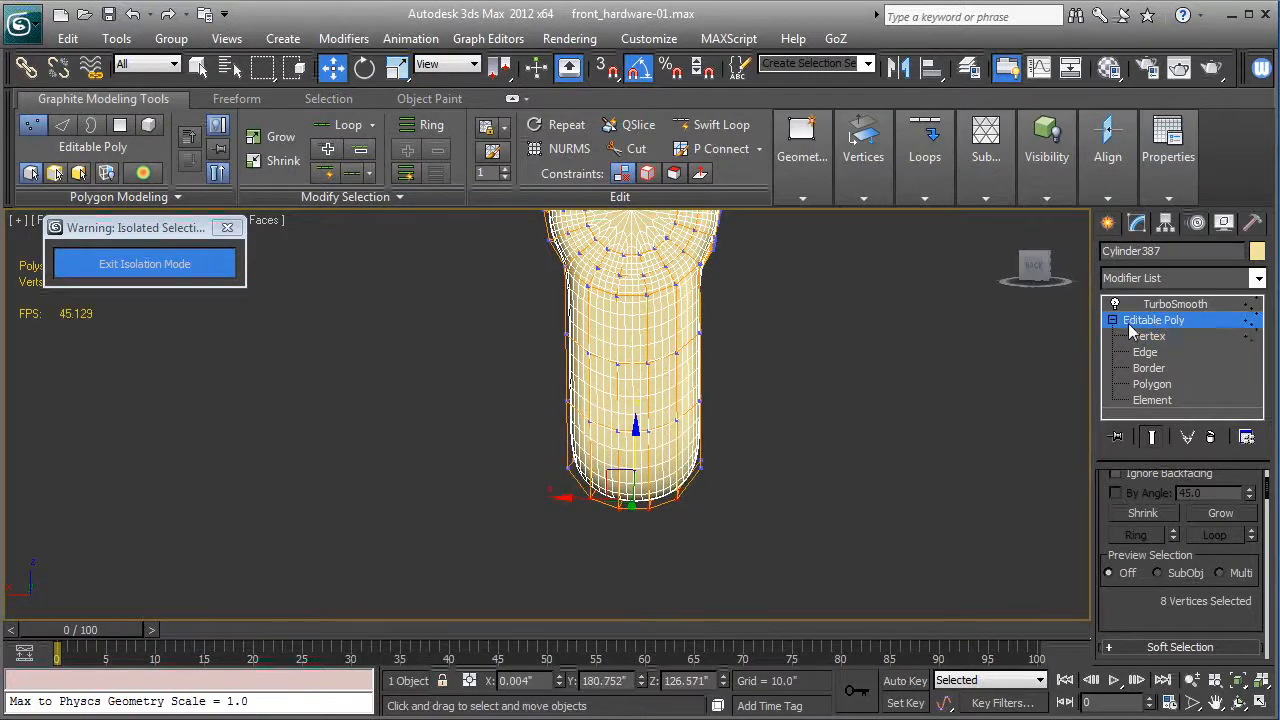
{"action": "left_click", "coordinate": [1175, 304]}
Exit the isolation, isolate the part together with the green boiler cover and view both from the side.
{"action": "left_click", "coordinate": [144, 263]}
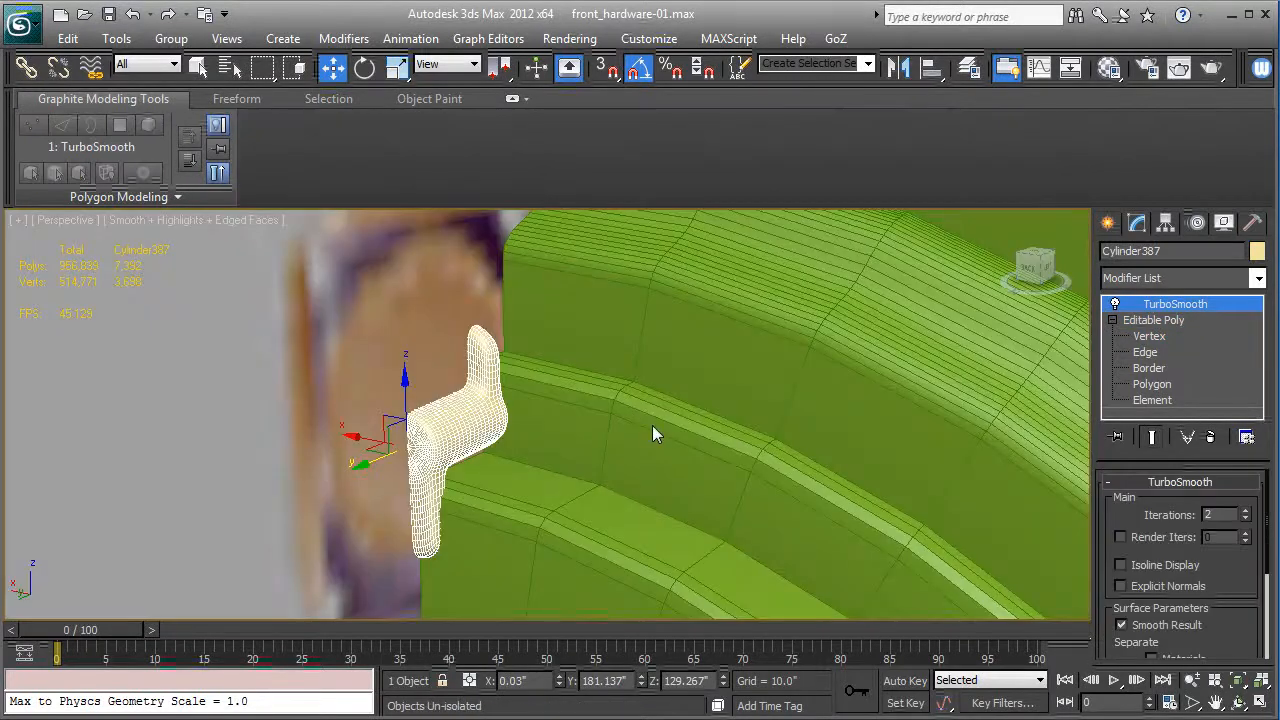
{"action": "left_click", "coordinate": [668, 429], "text": "ctrl"}
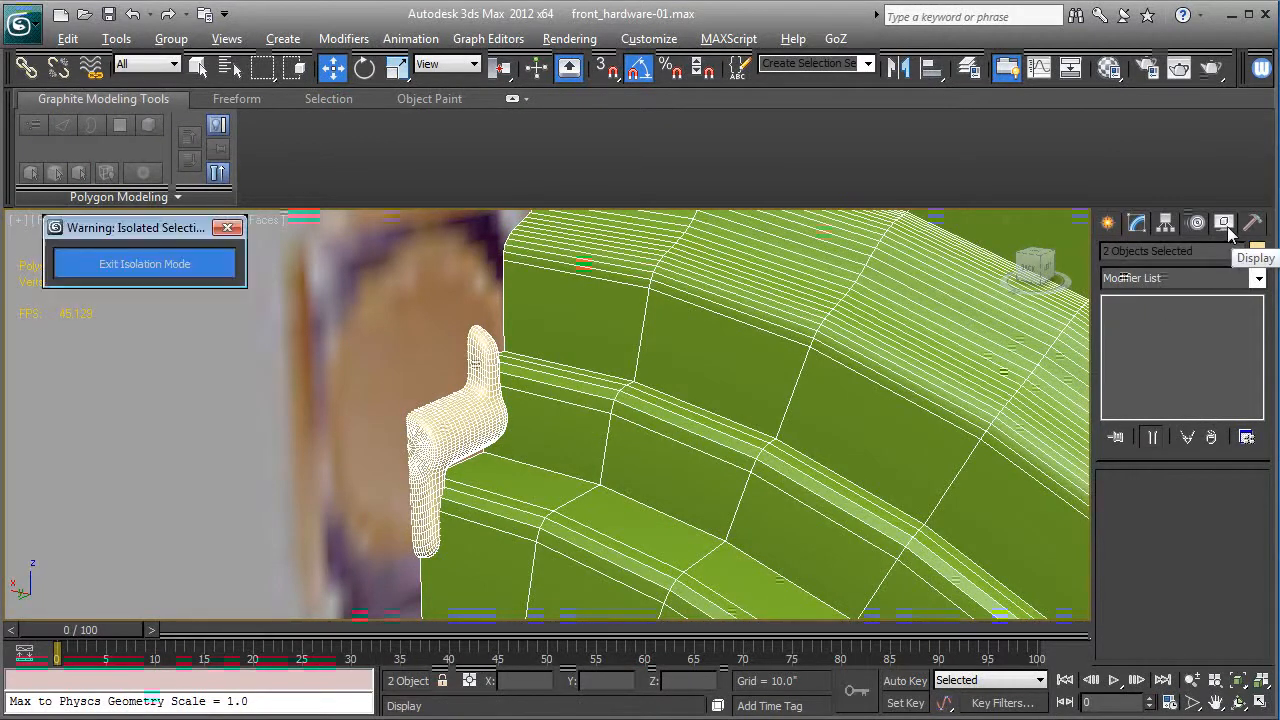
{"action": "key", "text": "alt+q"}
{"action": "left_click", "coordinate": [905, 441]}
{"action": "scroll", "coordinate": [918, 476], "scroll_direction": "up", "scroll_amount": 5}
{"action": "middle_click_drag", "start_coordinate": [918, 479], "coordinate": [676, 347], "text": "alt"}
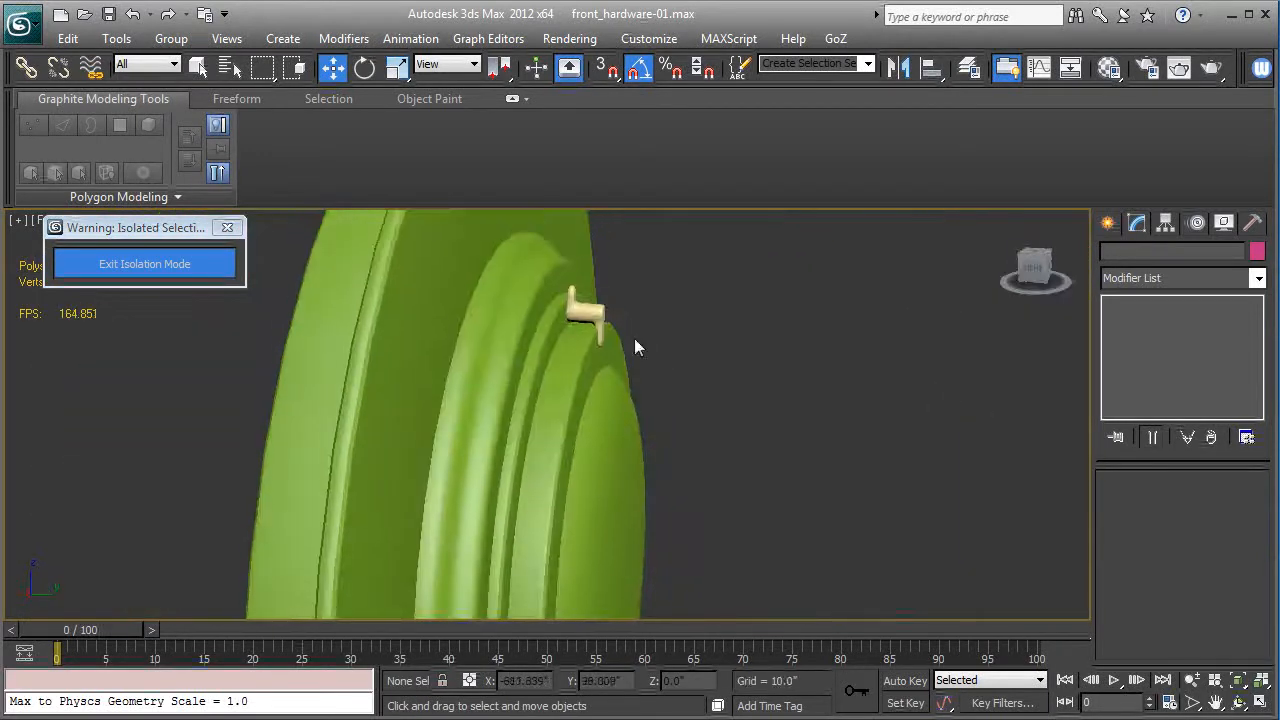
Lower the smoothed part on the boiler cover to a Z position of about 128.921 in.
{"action": "left_click", "coordinate": [581, 313]}
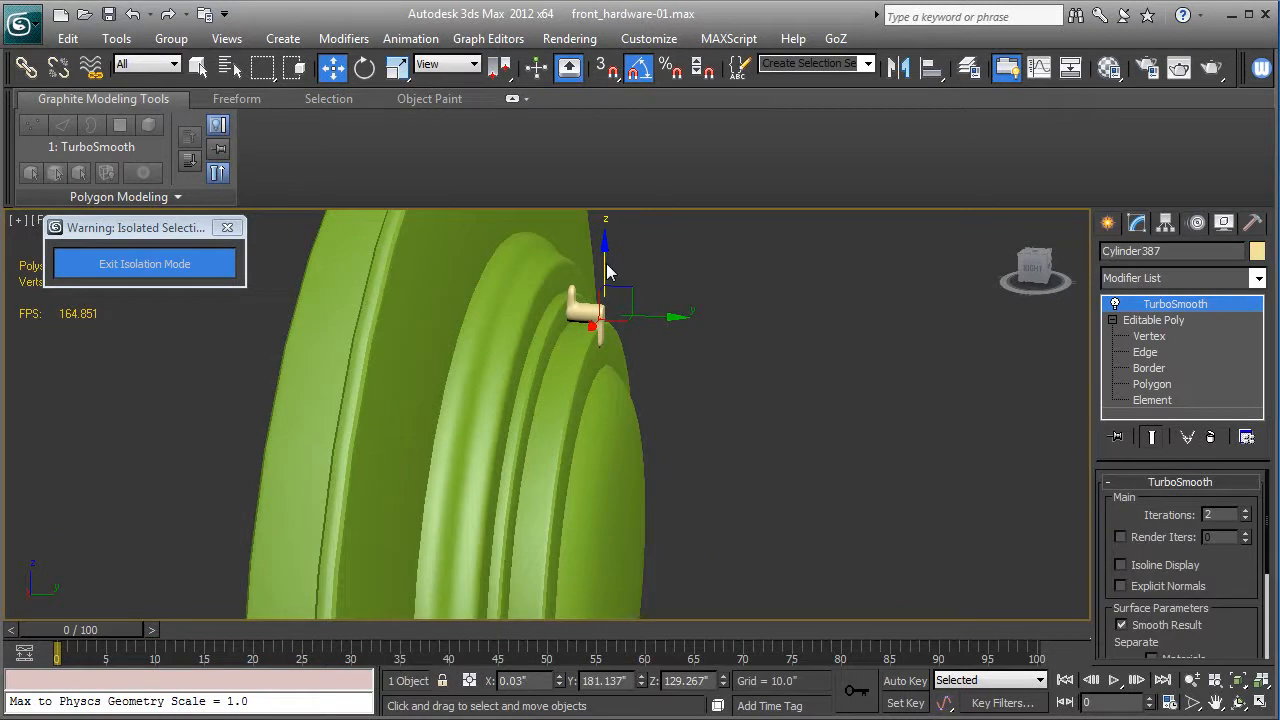
{"action": "left_click_drag", "start_coordinate": [606, 273], "coordinate": [607, 276]}
{"action": "middle_click_drag", "start_coordinate": [671, 323], "coordinate": [547, 346], "text": "alt"}
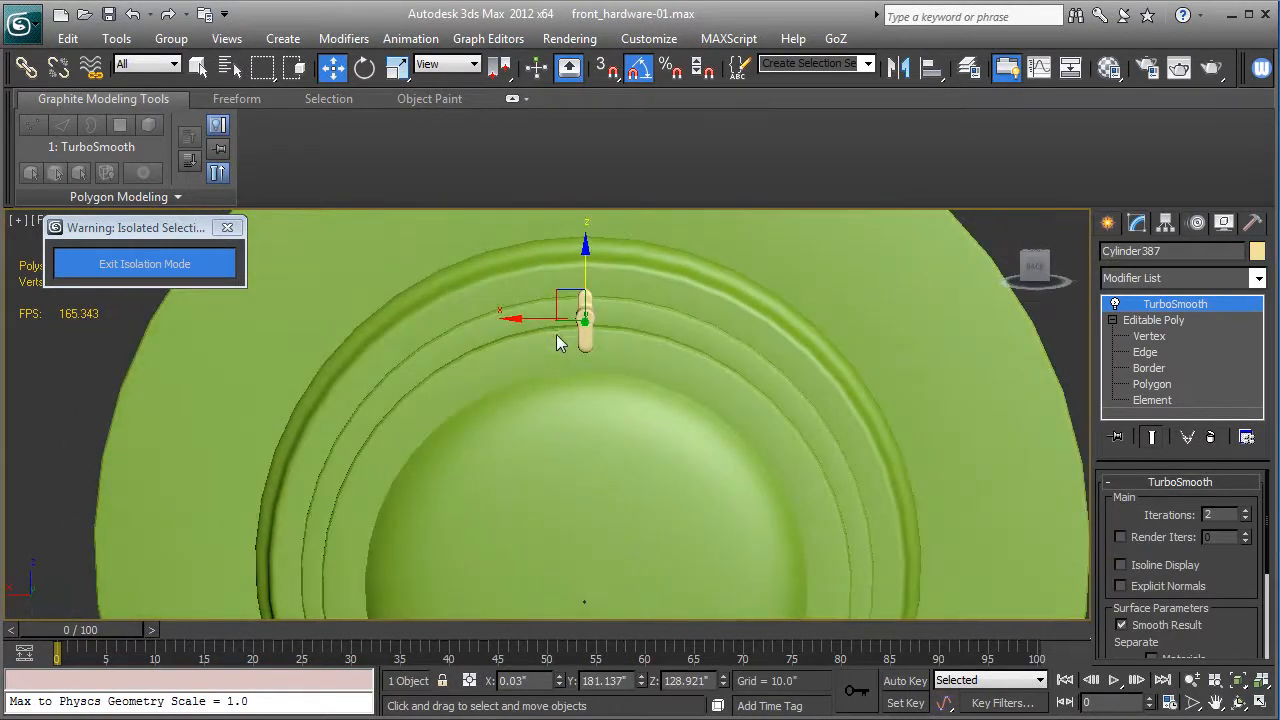
Add a Push modifier between the part's Editable Poly and TurboSmooth with a push value of 0.19 in.
{"action": "left_click", "coordinate": [1150, 320]}
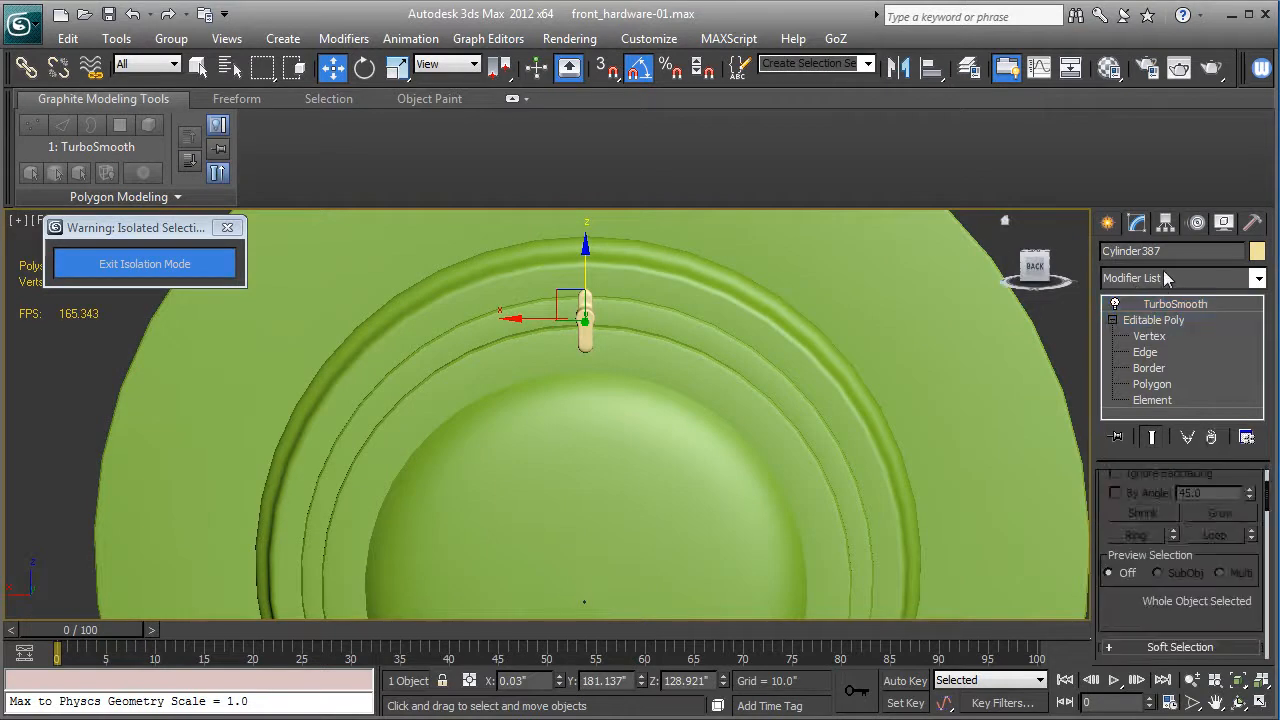
{"action": "left_click", "coordinate": [1163, 276]}
{"action": "key", "text": "p"}
{"action": "key", "text": "p"}
{"action": "key", "text": "p"}
{"action": "key", "text": "p"}
{"action": "key", "text": "p"}
{"action": "key", "text": "p"}
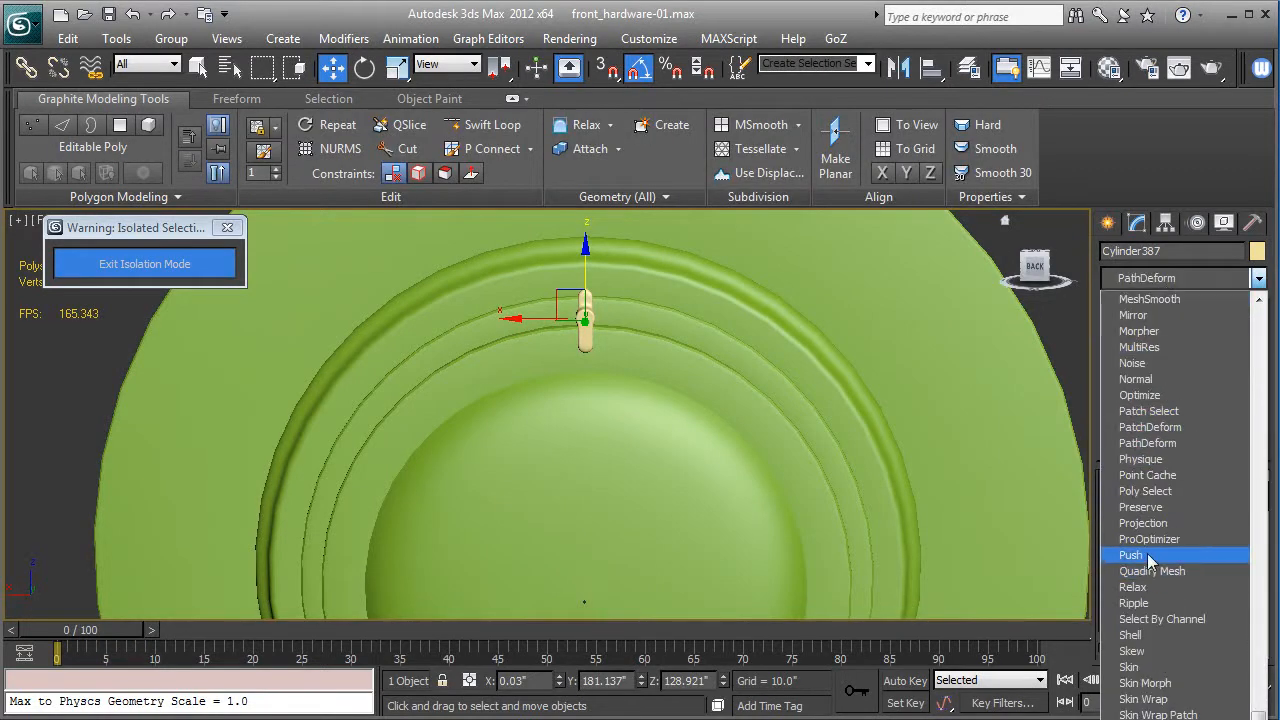
{"action": "left_click", "coordinate": [1132, 555]}
{"action": "left_click_drag", "start_coordinate": [1248, 514], "coordinate": [1258, 498]}
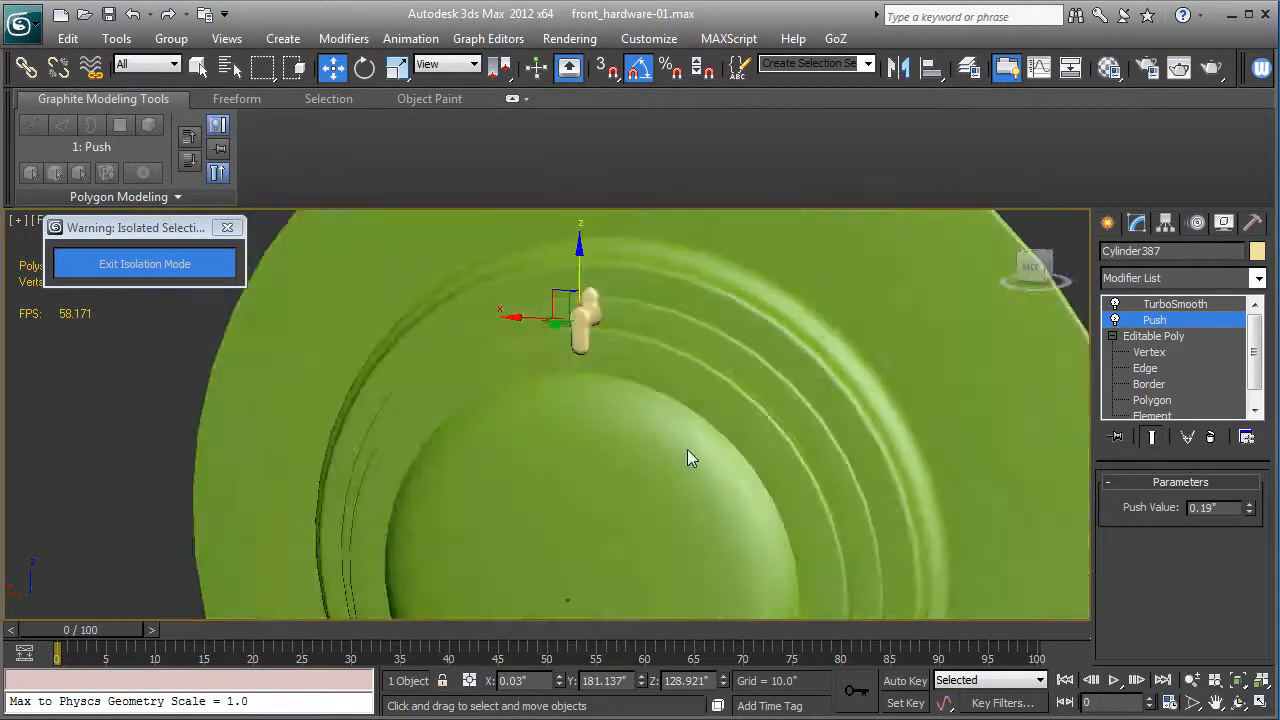
Check the thickened part's fit against the boiler cover and raise it to a Z position of about 129.003 in.
{"action": "middle_click_drag", "start_coordinate": [687, 449], "coordinate": [609, 423], "text": "alt"}
{"action": "key", "text": "z"}
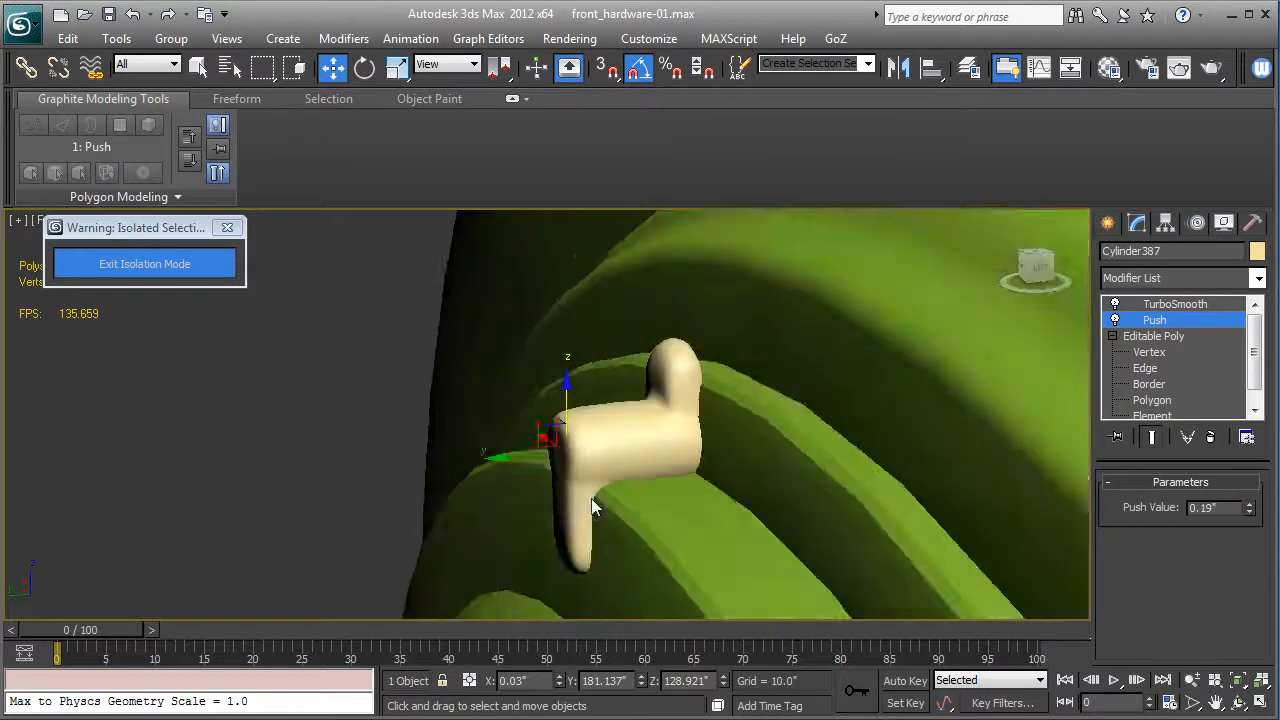
{"action": "middle_click_drag", "start_coordinate": [591, 498], "coordinate": [985, 404], "text": "alt"}
{"action": "key", "text": "F4"}
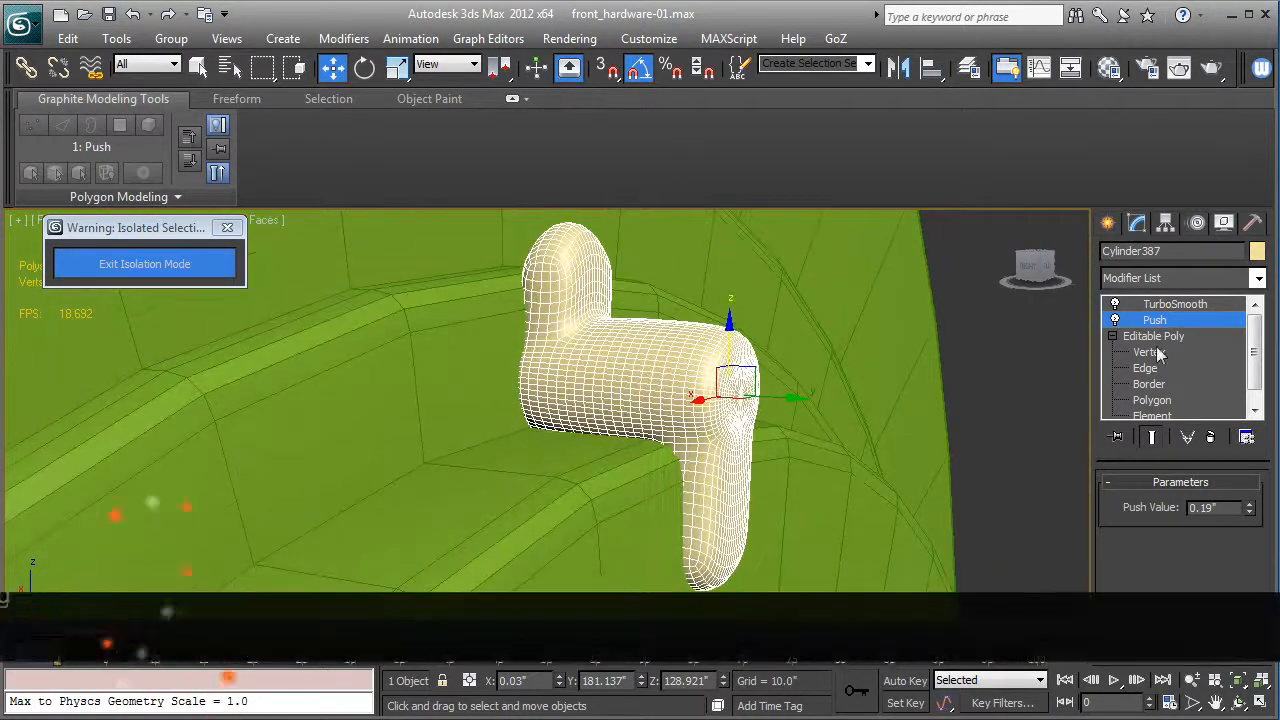
{"action": "key", "text": "F4"}
{"action": "middle_click_drag", "start_coordinate": [794, 457], "coordinate": [689, 443], "text": "alt"}
{"action": "left_click_drag", "start_coordinate": [670, 353], "coordinate": [670, 355]}
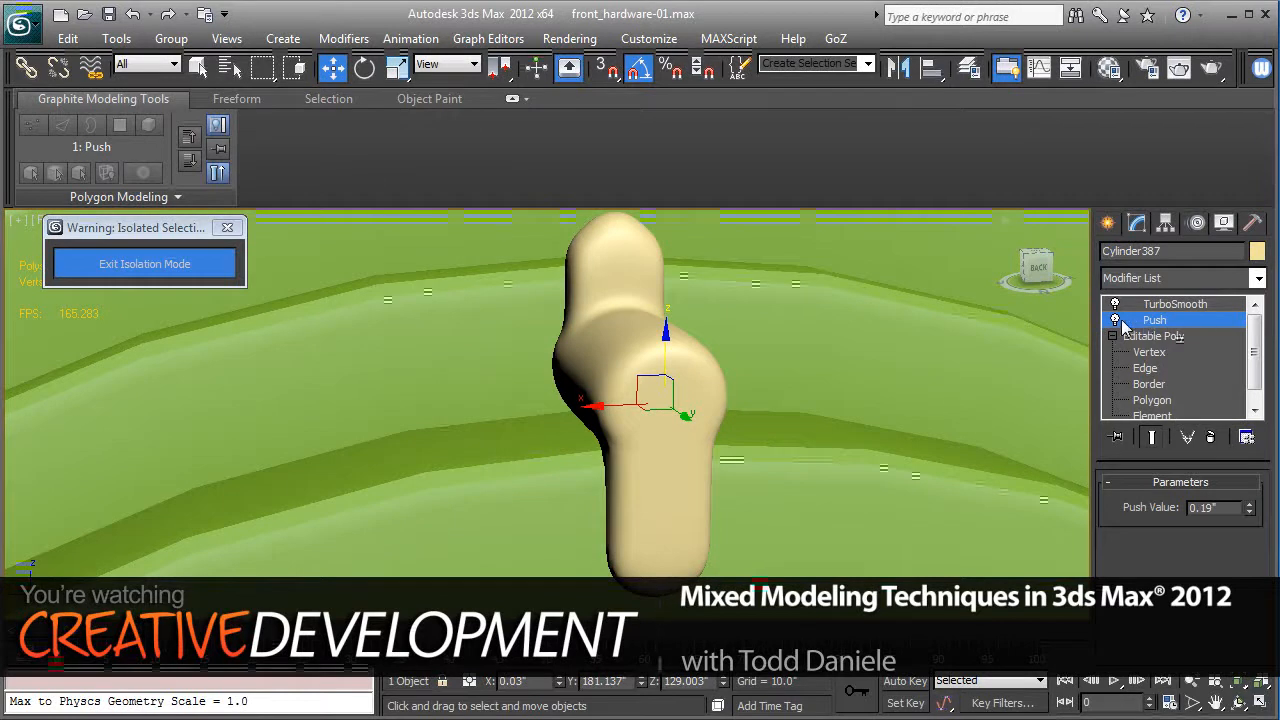
Collapse the Push modifier into the Editable Poly and turn off TurboSmooth's display with edged faces shown.
{"action": "right_click", "coordinate": [1172, 330]}
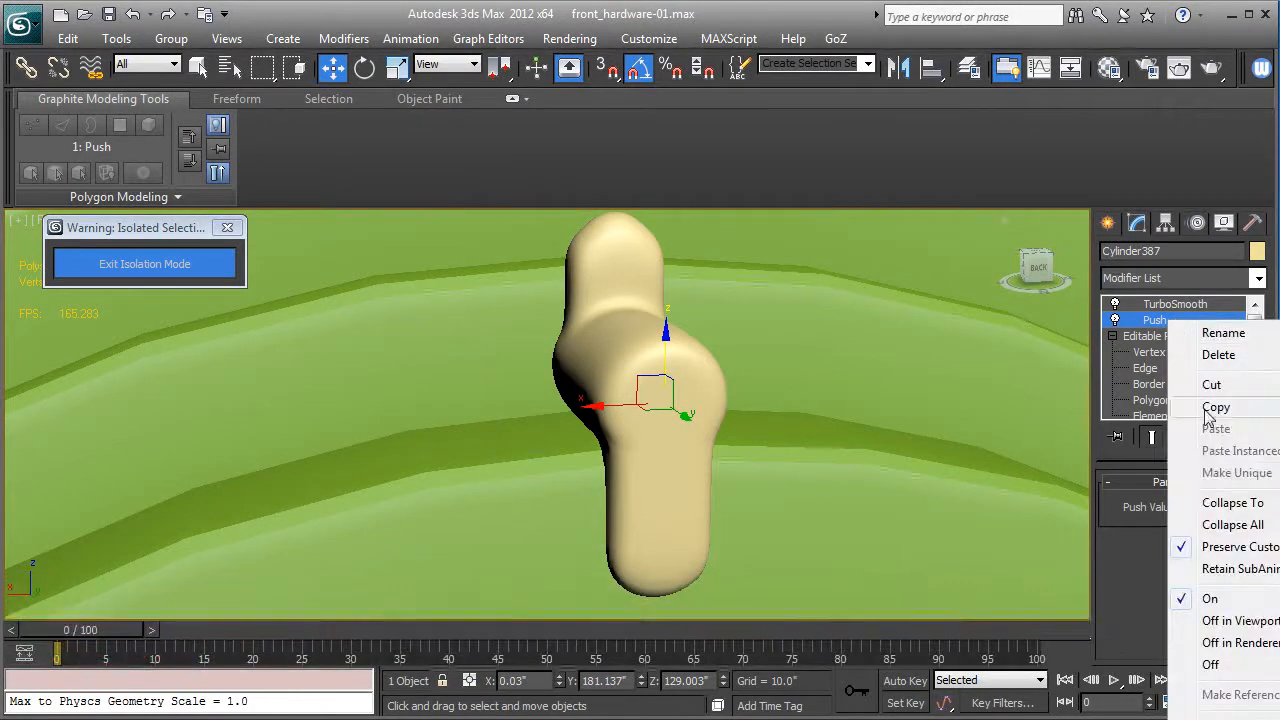
{"action": "left_click", "coordinate": [1215, 503]}
{"action": "left_click", "coordinate": [1117, 305]}
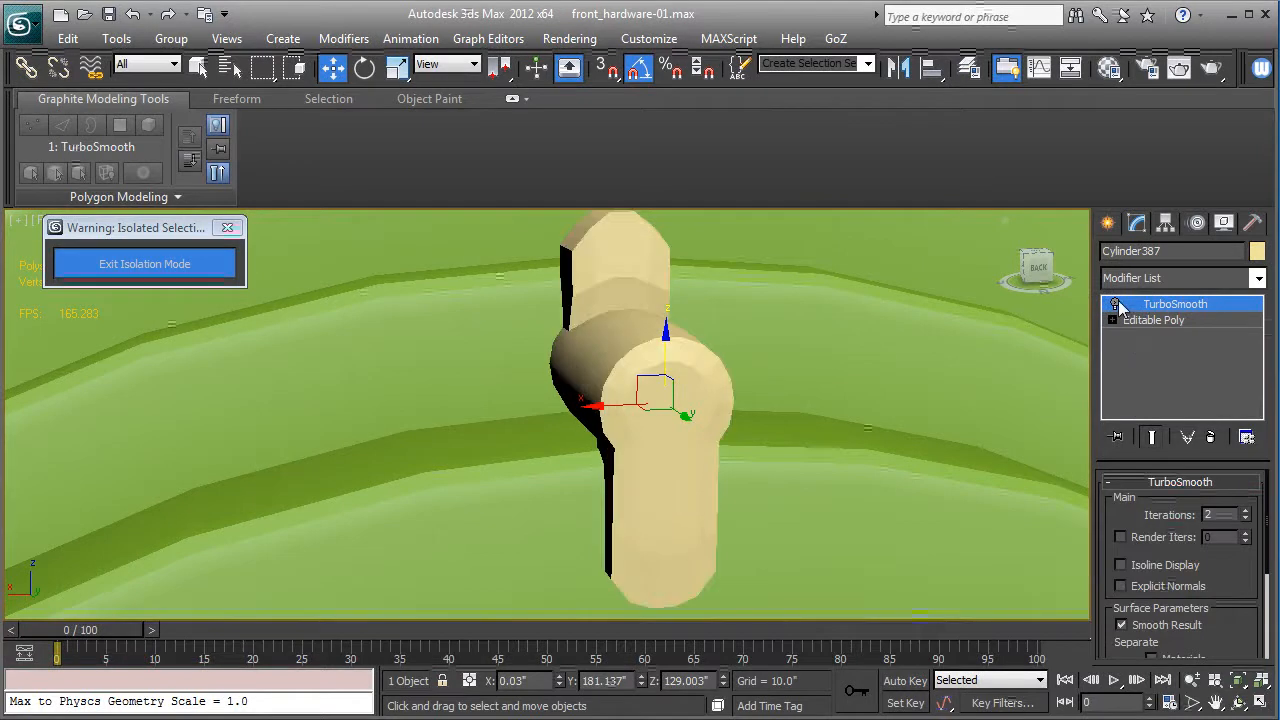
{"action": "key", "text": "F4"}
{"action": "mouse_move", "coordinate": [540, 430]}
{"action": "middle_mouse_down", "text": "alt"}
{"action": "mouse_move", "coordinate": [701, 446]}
{"action": "mouse_move", "coordinate": [543, 287]}
{"action": "middle_mouse_up", "text": "alt"}
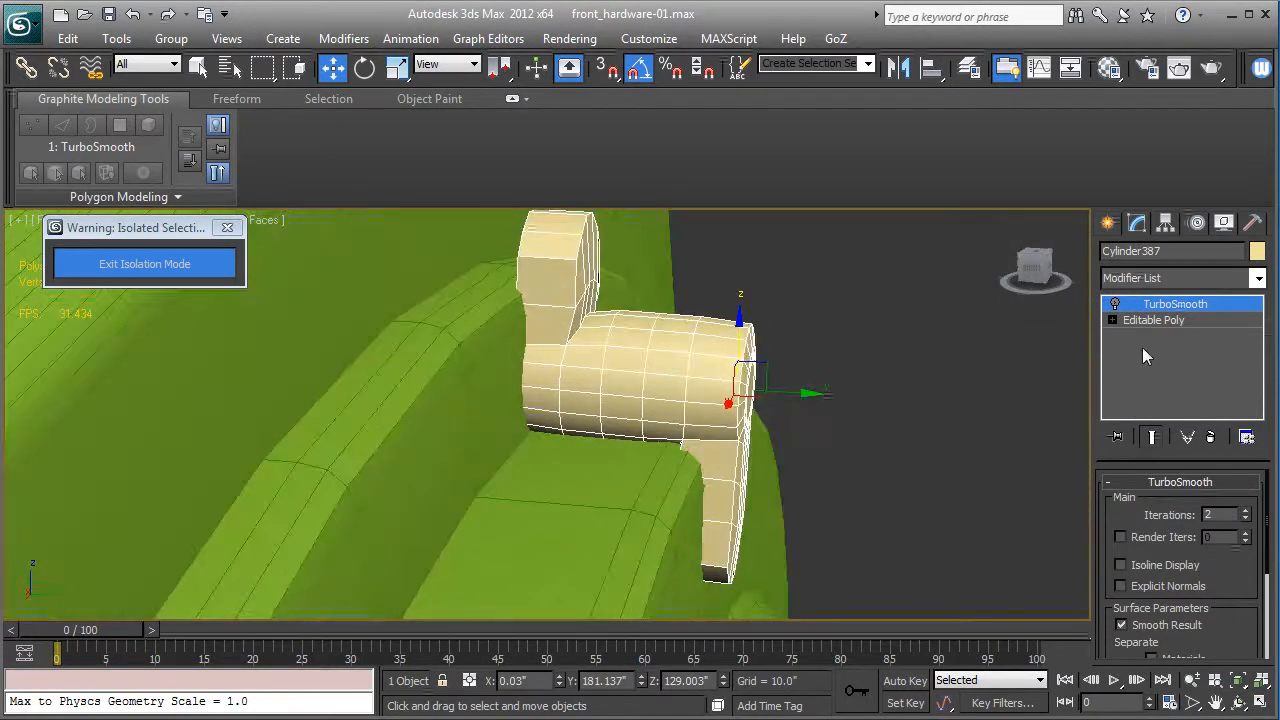
Connect the edge ring around the outer end section, including the lower arm, and shift the new loop toward the end face.
{"action": "left_click", "coordinate": [1116, 319]}
{"action": "left_click", "coordinate": [1146, 352]}
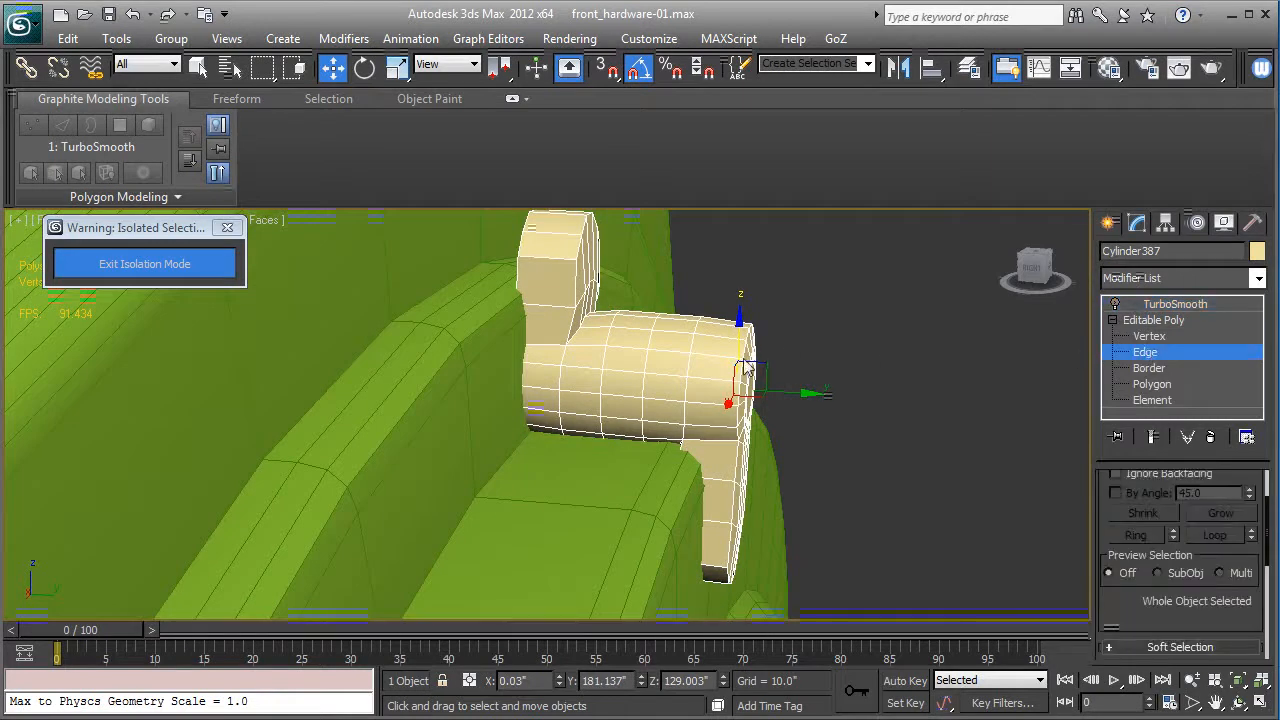
{"action": "left_click", "coordinate": [710, 381]}
{"action": "key", "text": "alt+r"}
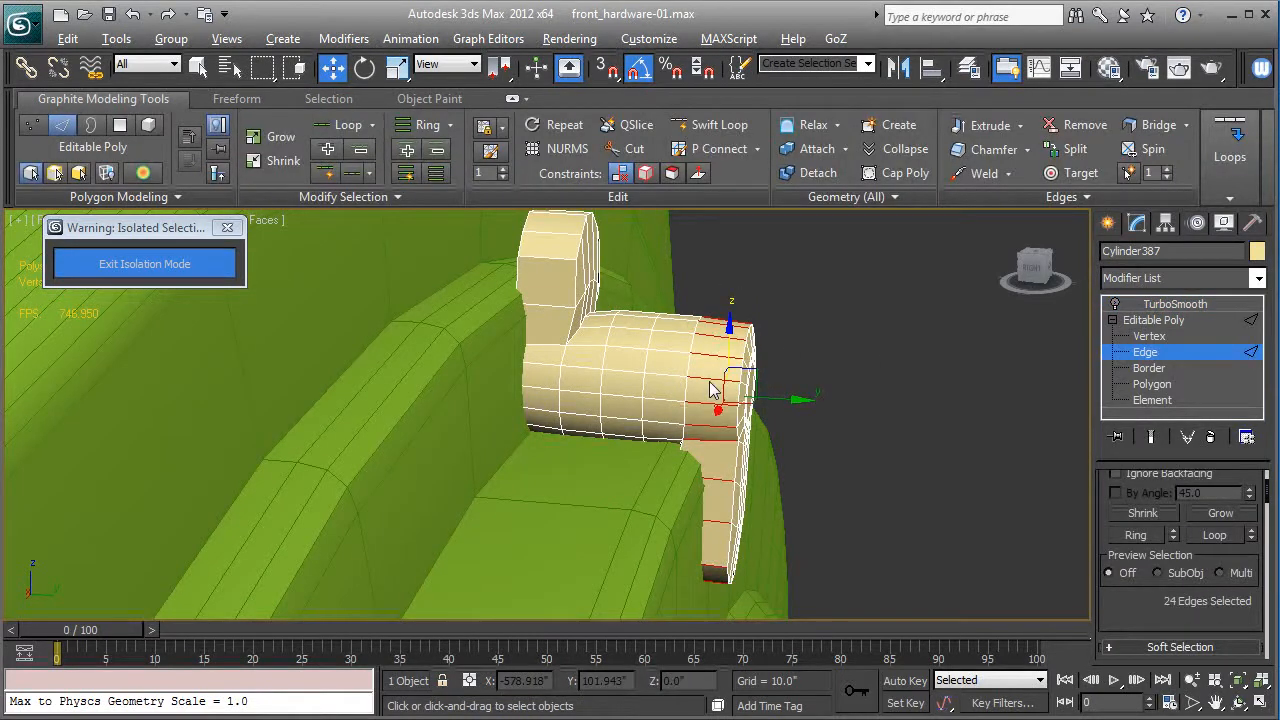
{"action": "key", "text": "ctrl+shift+e"}
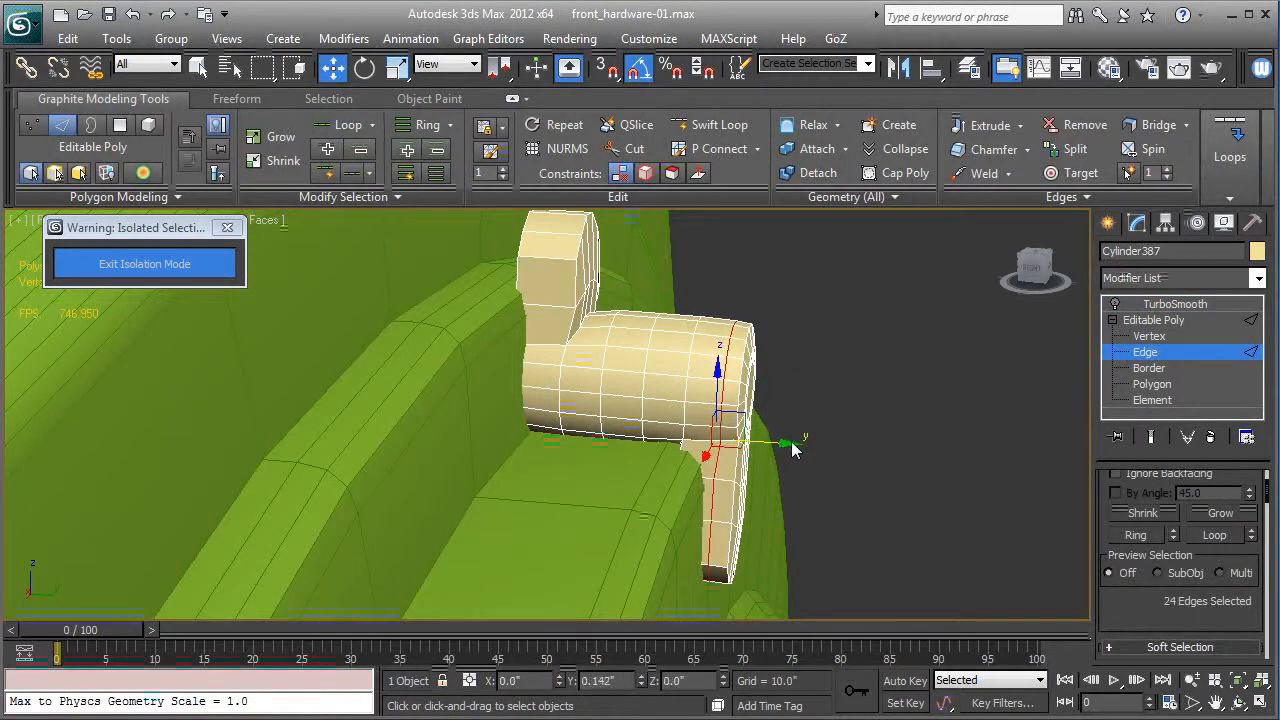
Connect the edge ring around the inner end section, including the upper arm, and shift the new loop toward the back face.
{"action": "left_click", "coordinate": [541, 308]}
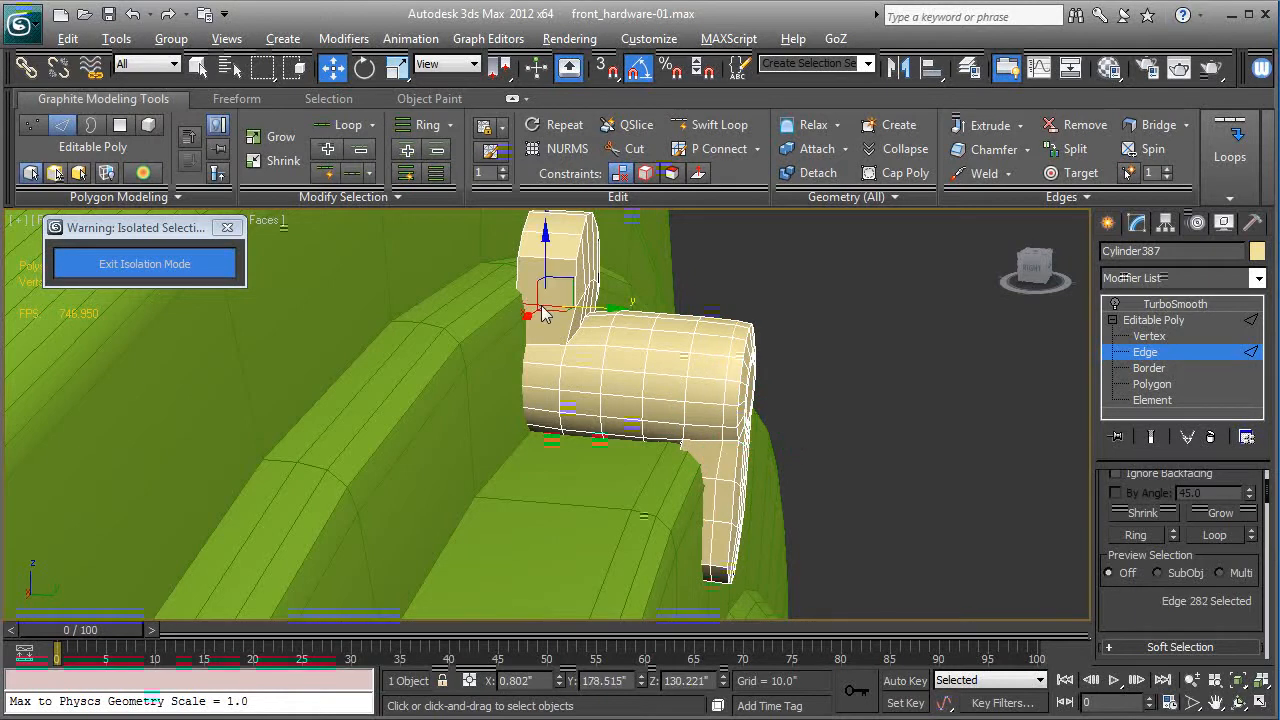
{"action": "key", "text": "alt+r"}
{"action": "key", "text": "ctrl+shift+e"}
{"action": "mouse_move", "coordinate": [615, 350]}
{"action": "left_mouse_down"}
{"action": "mouse_move", "coordinate": [604, 352]}
{"action": "mouse_move", "coordinate": [611, 344]}
{"action": "left_mouse_up"}
Hide edged faces, return to TurboSmooth with its display on and examine the smoothed part on the whole boiler cover.
{"action": "key", "text": "F4"}
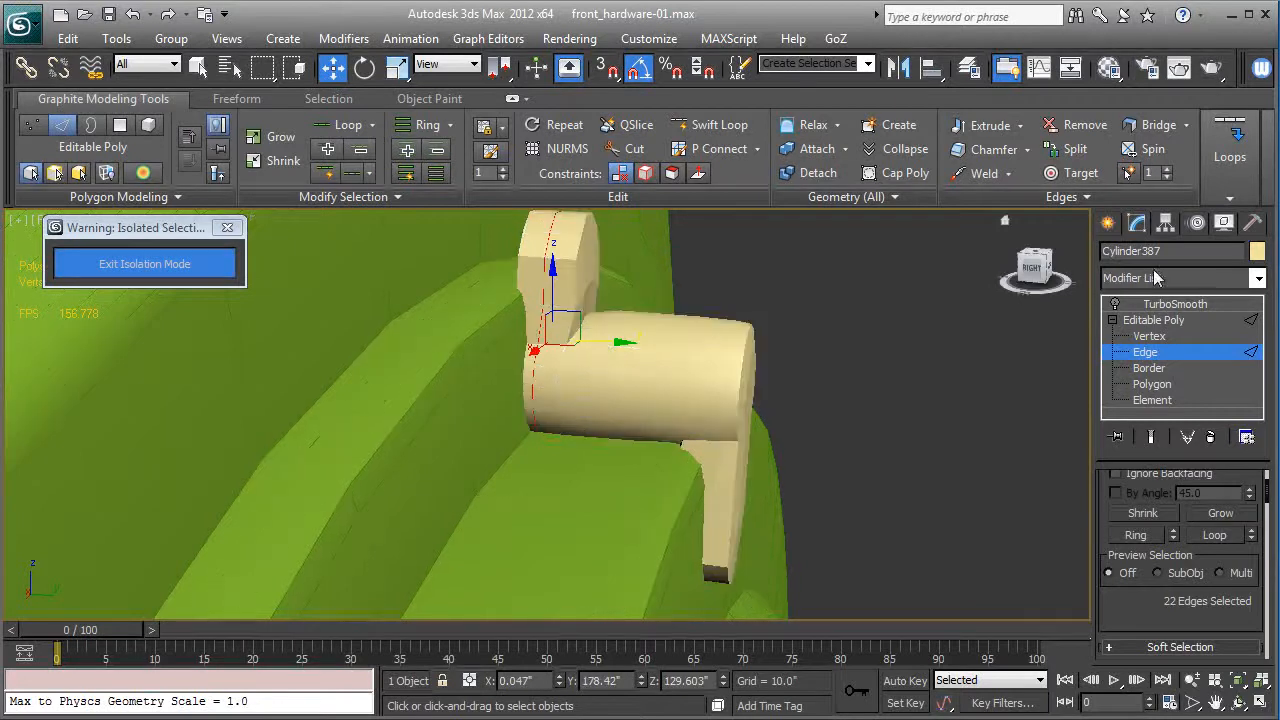
{"action": "left_click", "coordinate": [1175, 304]}
{"action": "middle_click_drag", "start_coordinate": [943, 389], "coordinate": [767, 400], "text": "alt"}
{"action": "scroll", "coordinate": [769, 399], "scroll_direction": "down", "scroll_amount": 3}
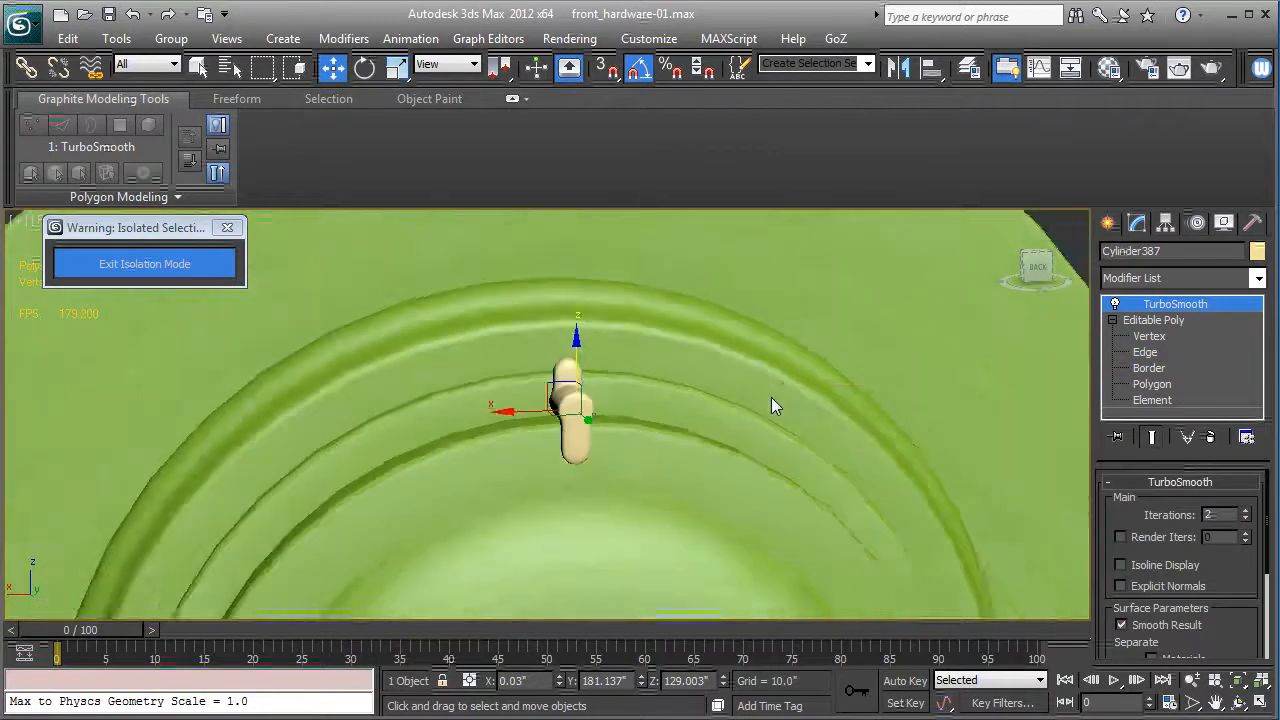
{"action": "scroll", "coordinate": [771, 397], "scroll_direction": "down", "scroll_amount": 3}
{"action": "scroll", "coordinate": [805, 375], "scroll_direction": "down", "scroll_amount": 4}
{"action": "scroll", "coordinate": [833, 331], "scroll_direction": "down", "scroll_amount": 2}
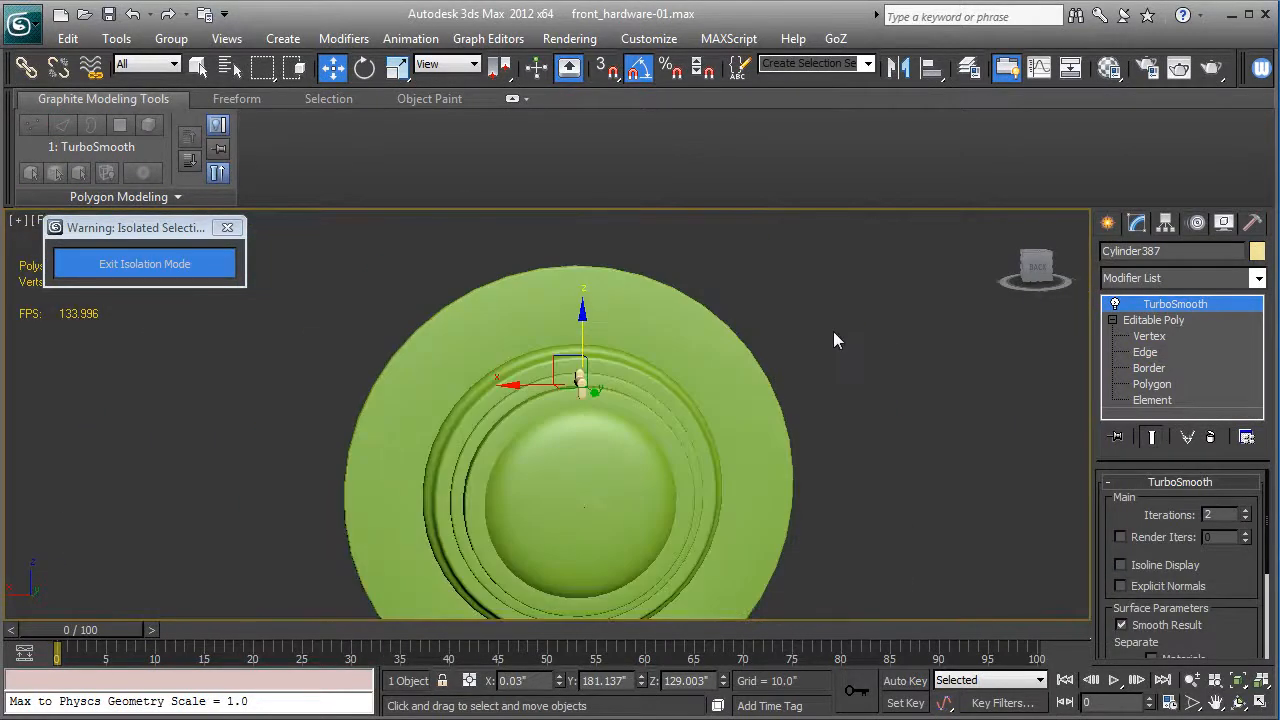
{"action": "middle_click_drag", "start_coordinate": [834, 341], "coordinate": [868, 366], "text": "alt"}
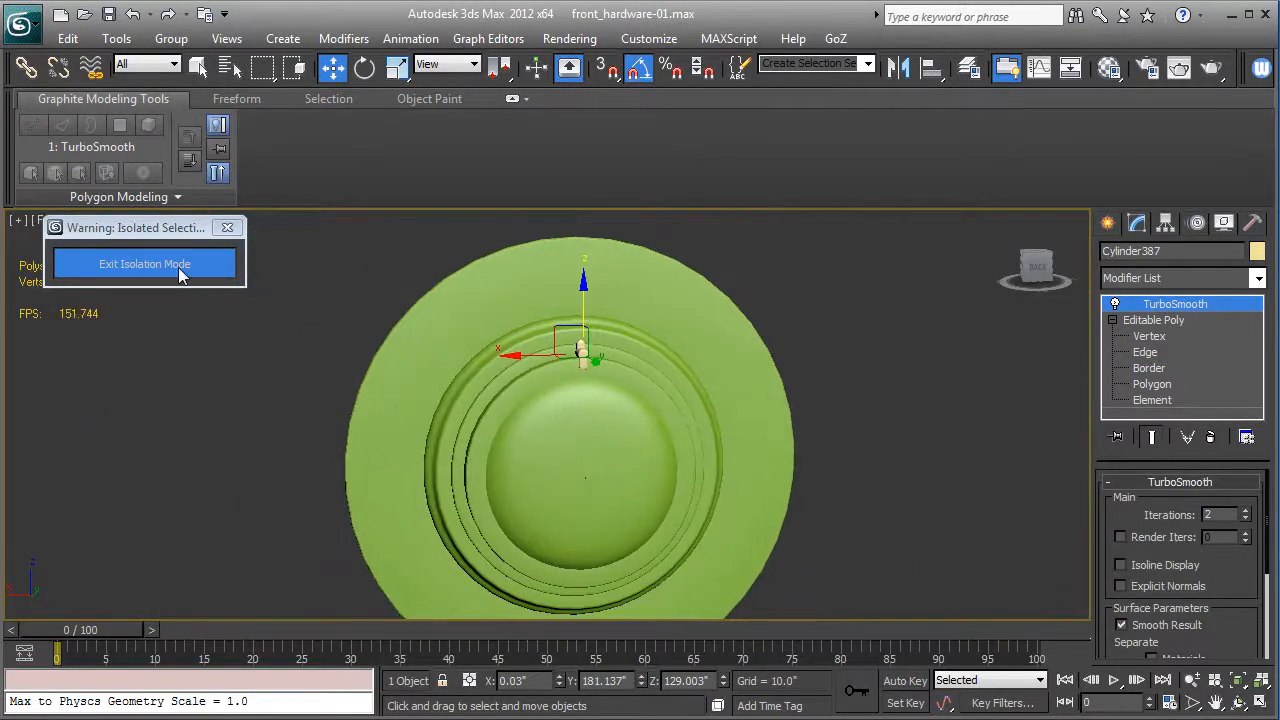
Exit the isolation and view the part and boiler cover together with the locomotive reference images.
{"action": "left_click", "coordinate": [175, 266]}
{"action": "scroll", "coordinate": [540, 318], "scroll_direction": "down", "scroll_amount": 1}
{"action": "mouse_move", "coordinate": [586, 328]}
{"action": "middle_mouse_down", "text": "alt"}
{"action": "mouse_move", "coordinate": [643, 304]}
{"action": "mouse_move", "coordinate": [578, 338]}
{"action": "middle_mouse_up", "text": "alt"}
{"action": "scroll", "coordinate": [643, 308], "scroll_direction": "down", "scroll_amount": 3}
{"action": "scroll", "coordinate": [642, 308], "scroll_direction": "down", "scroll_amount": 3}
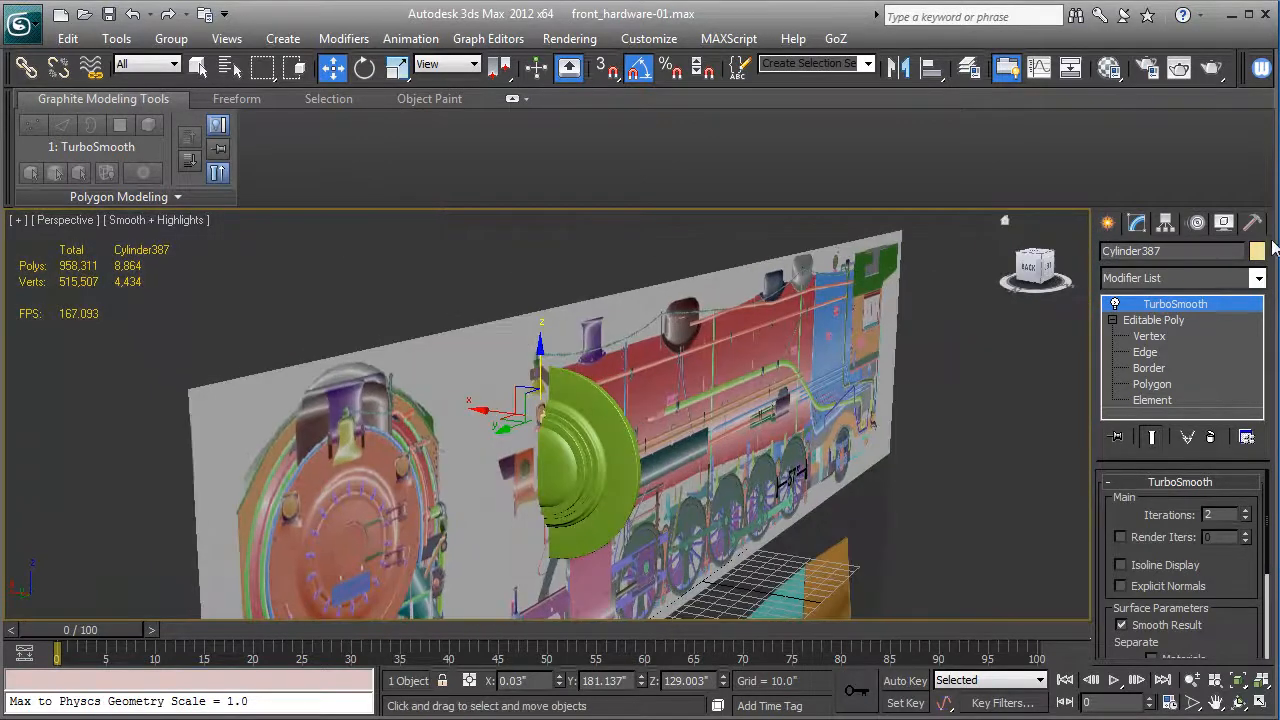
Unhide all objects in the scene without unhiding the hidden layers.
{"action": "left_click", "coordinate": [1224, 223]}
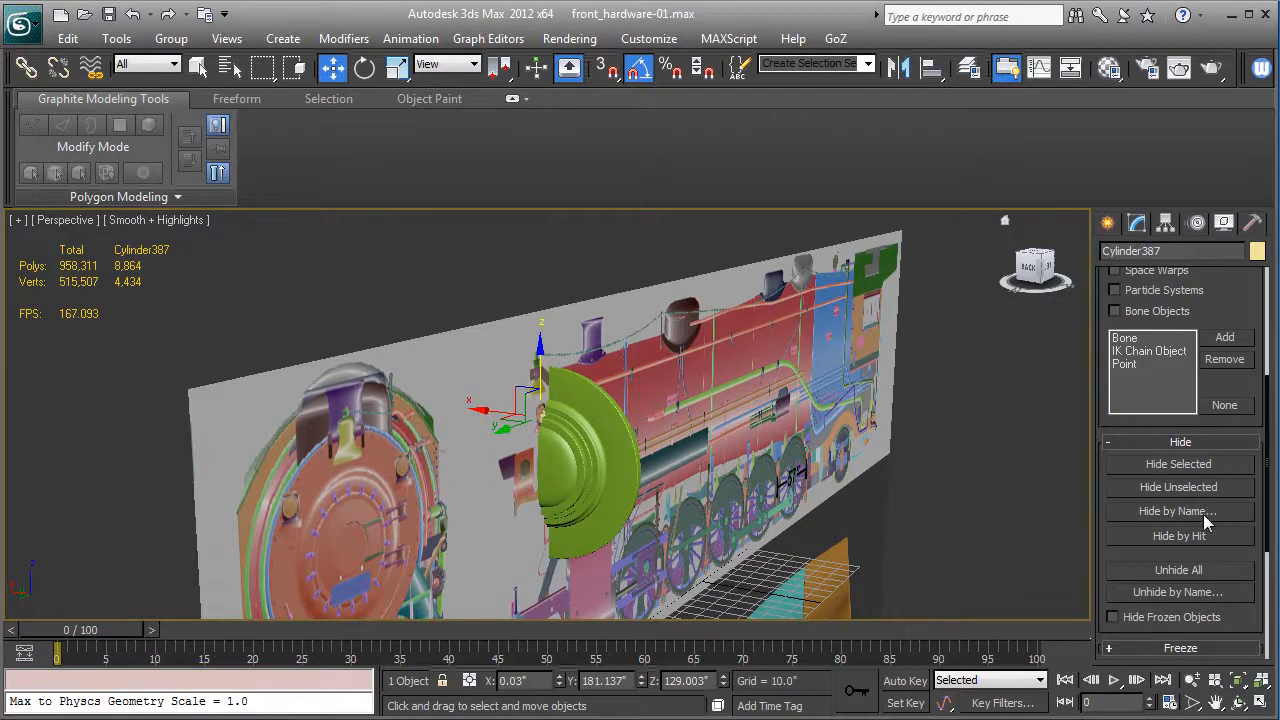
{"action": "left_click", "coordinate": [1177, 572]}
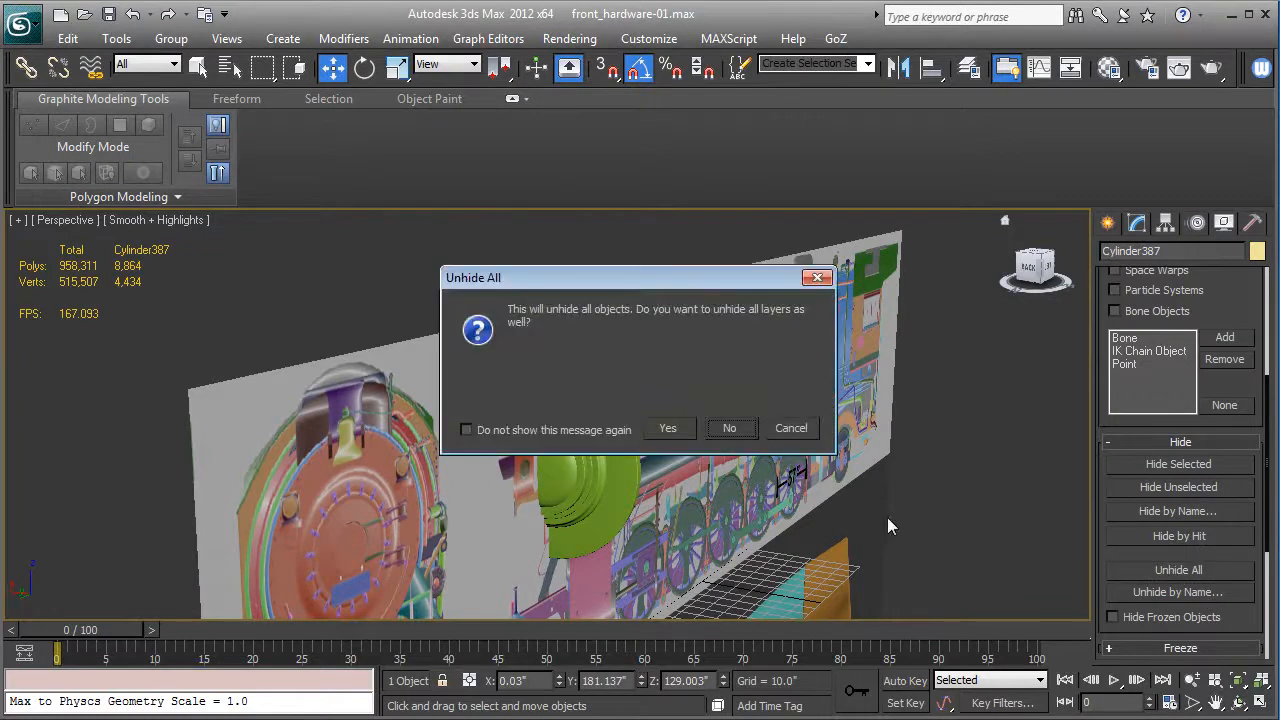
{"action": "left_click", "coordinate": [741, 436]}
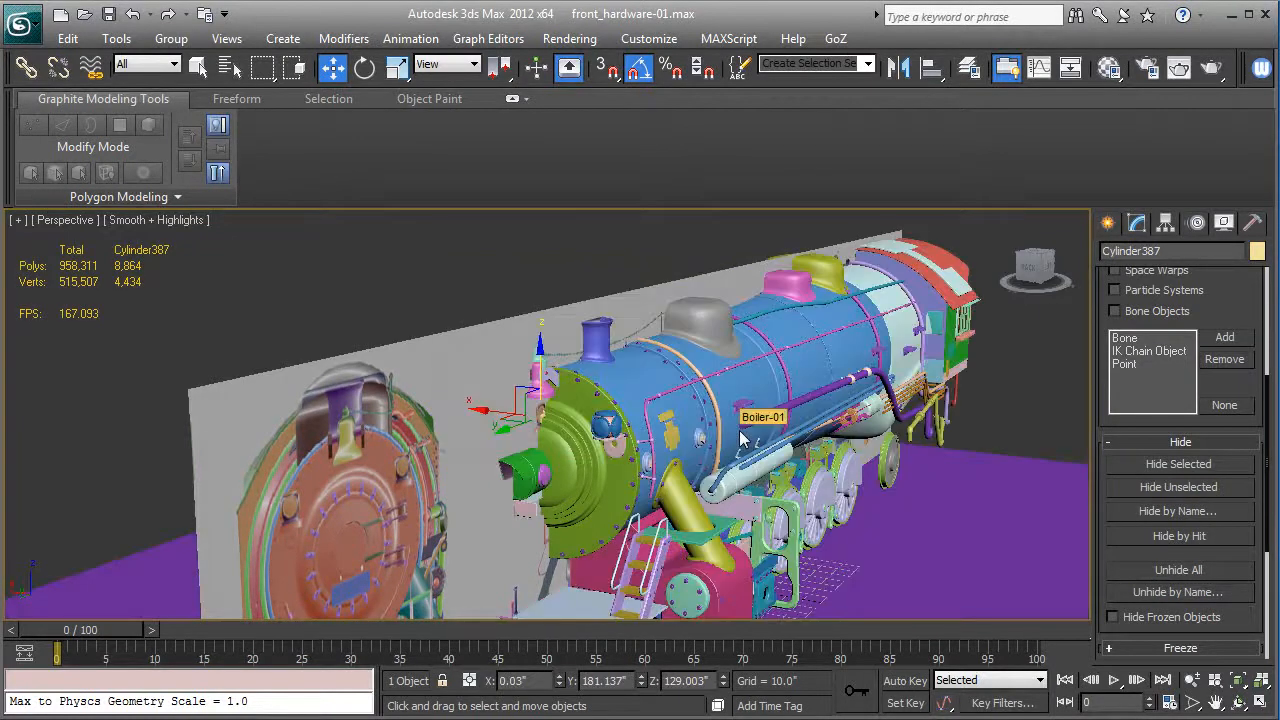
Isolate the clamp piece together with the front boiler cover and one bolt from the cover's upper rim.
{"action": "scroll", "coordinate": [740, 437], "scroll_direction": "up", "scroll_amount": 3}
{"action": "key", "text": "F3"}
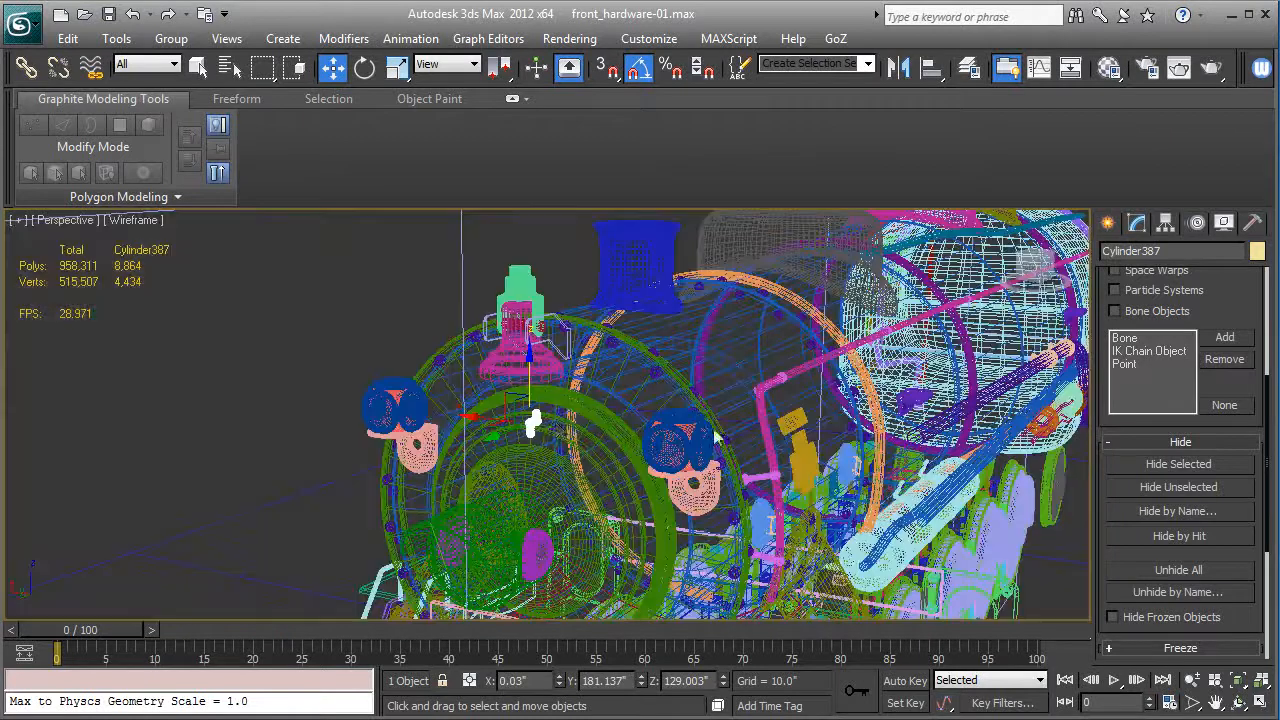
{"action": "left_click", "coordinate": [545, 445], "text": "ctrl"}
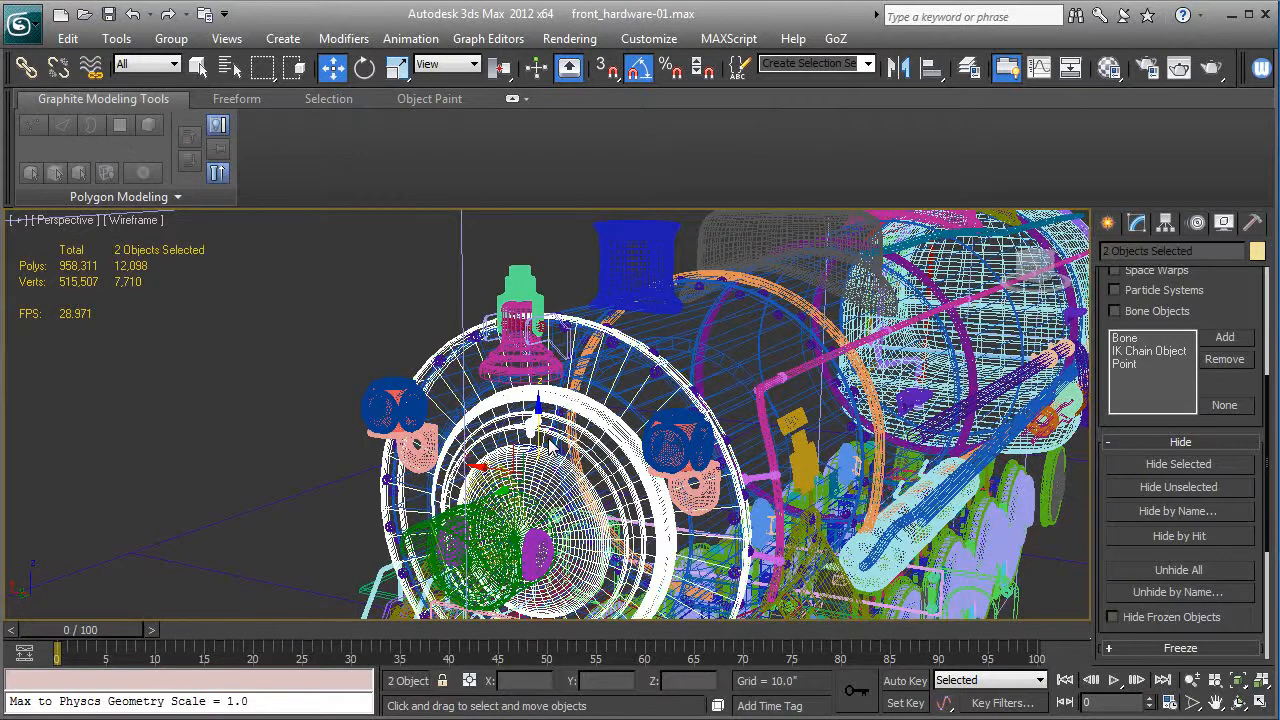
{"action": "scroll", "coordinate": [548, 445], "scroll_direction": "up", "scroll_amount": 5}
{"action": "left_click", "coordinate": [569, 240], "text": "ctrl"}
{"action": "key", "text": "alt+q"}
{"action": "key", "text": "F3"}
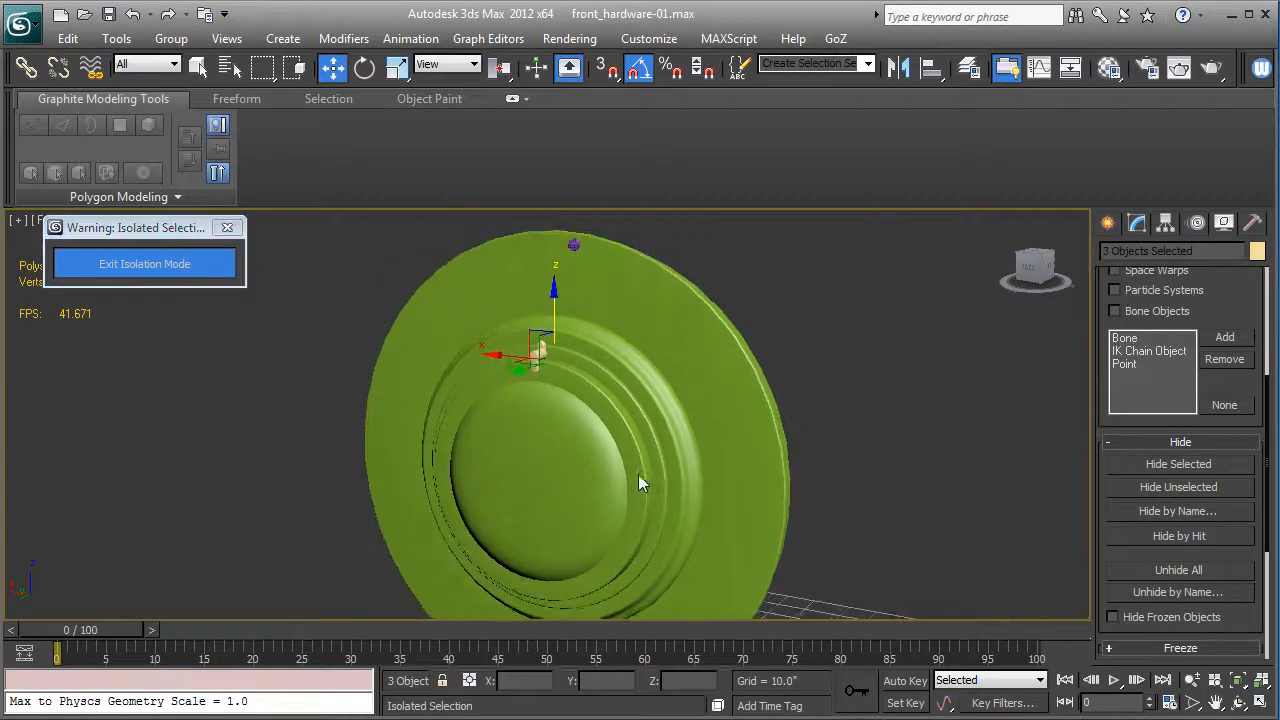
Clone the upper rim bolt by moving a copy about 17 inches straight down along Z.
{"action": "left_click", "coordinate": [572, 249]}
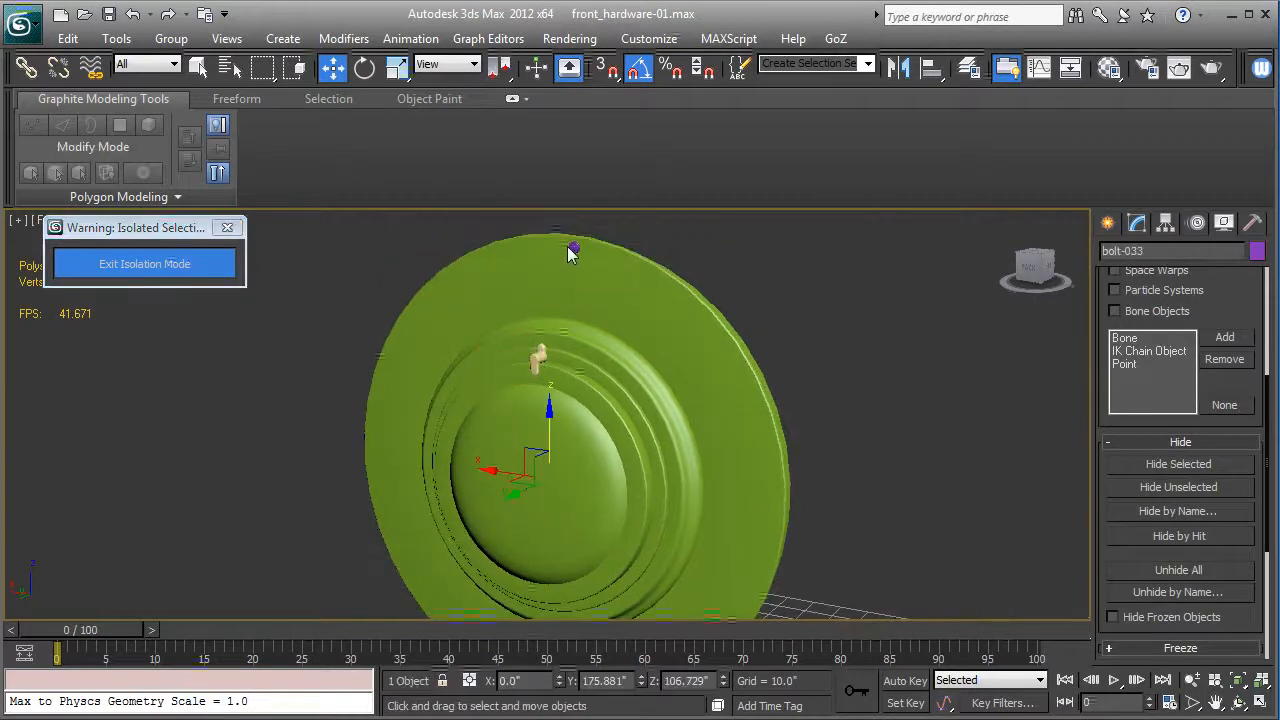
{"action": "key", "text": "F3"}
{"action": "key", "text": "F3"}
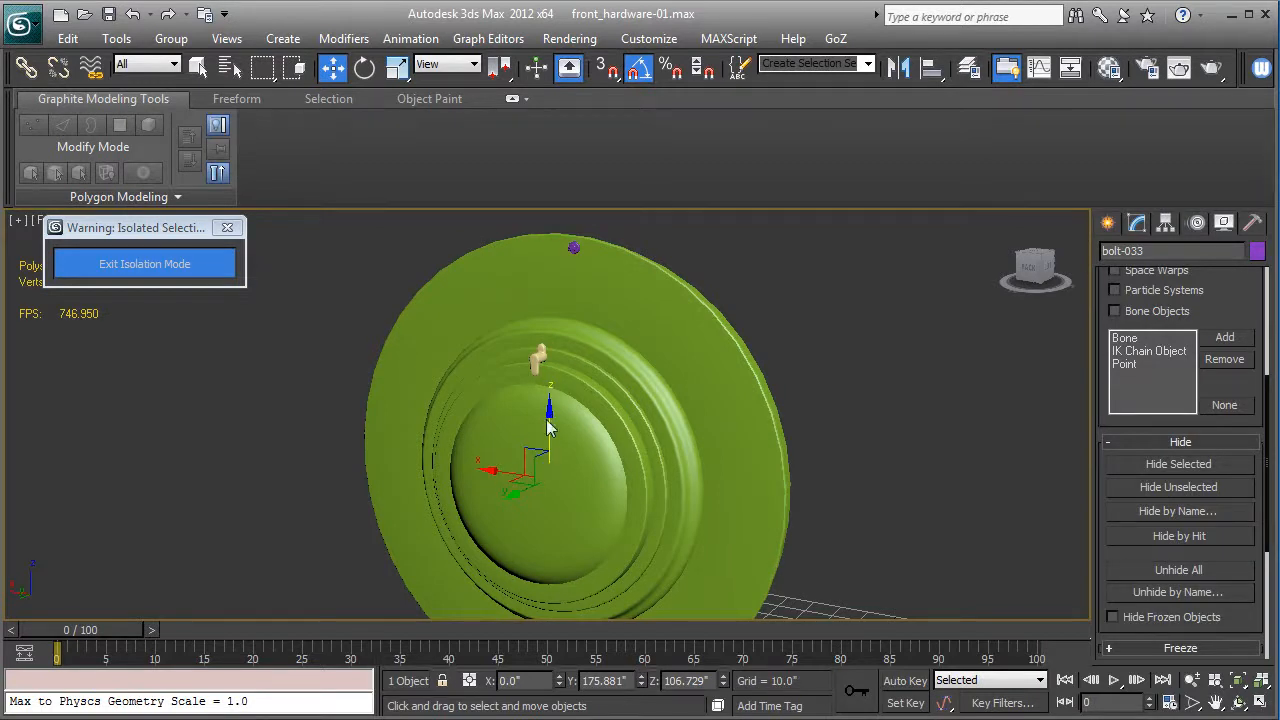
{"action": "left_click_drag", "start_coordinate": [549, 418], "coordinate": [549, 512], "text": "shift"}
{"action": "left_click", "coordinate": [636, 454]}
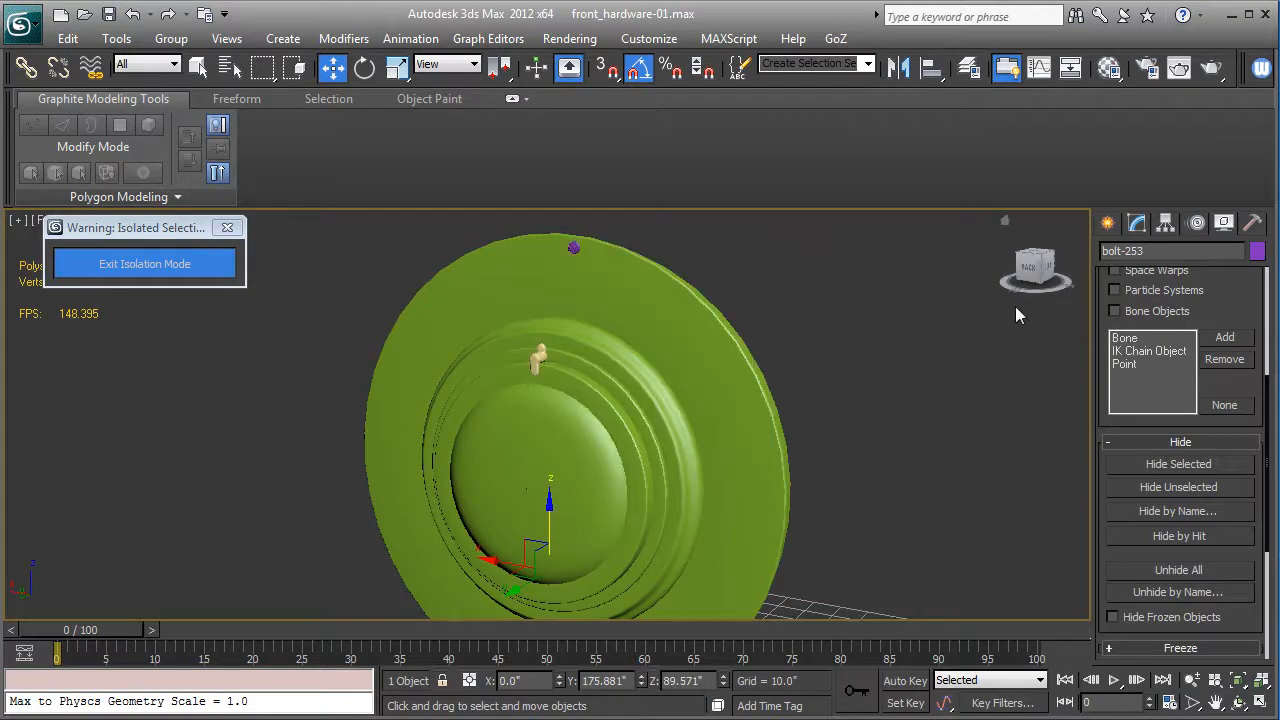
Center the copied bolt's pivot on its own geometry.
{"action": "left_click", "coordinate": [1166, 222]}
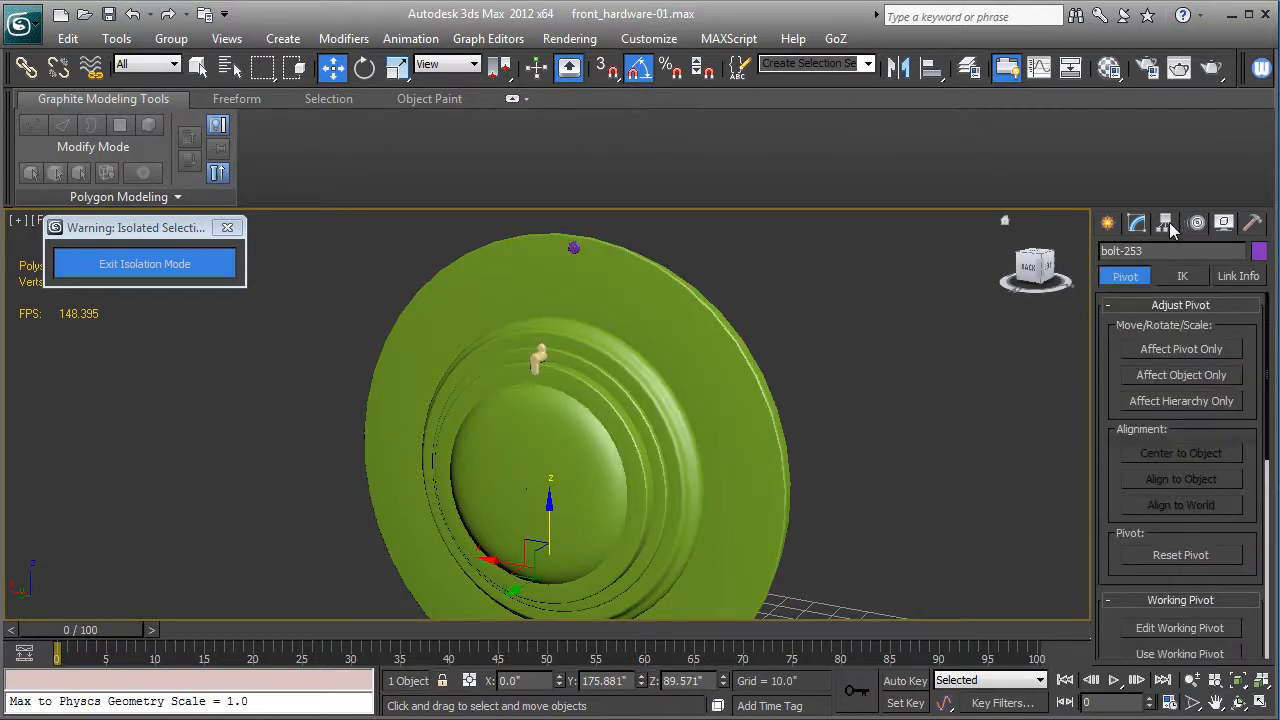
{"action": "left_click", "coordinate": [1166, 352]}
{"action": "left_click", "coordinate": [1169, 455]}
{"action": "left_click", "coordinate": [1171, 345]}
In the left view, move the copied bolt in depth and height to the clamp's outer end.
{"action": "key", "text": "l"}
{"action": "key", "text": "z"}
{"action": "scroll", "coordinate": [697, 388], "scroll_direction": "down", "scroll_amount": 8}
{"action": "key", "text": "F3"}
{"action": "left_click_drag", "start_coordinate": [637, 411], "coordinate": [485, 412]}
{"action": "left_click_drag", "start_coordinate": [430, 348], "coordinate": [431, 377]}
In the perspective view, move the copied bolt sideways along X to line it up with the clamp's end section.
{"action": "key", "text": "p"}
{"action": "key", "text": "z"}
{"action": "key", "text": "F3"}
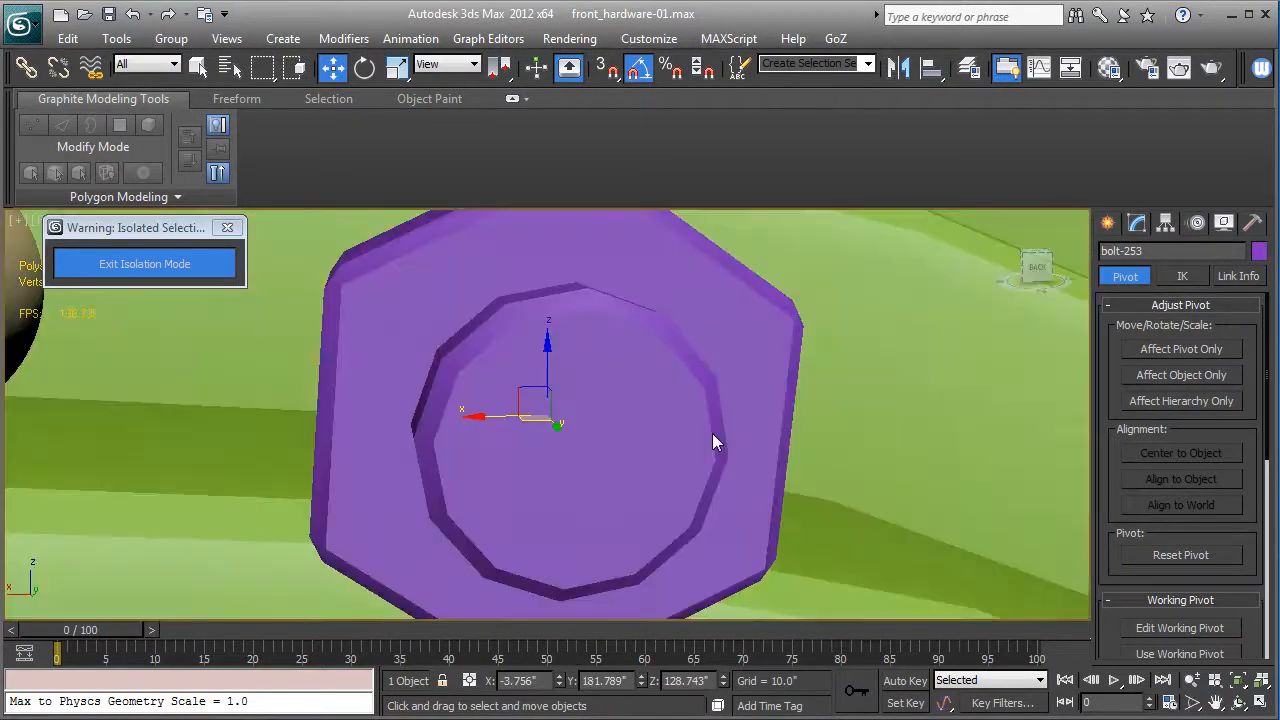
{"action": "scroll", "coordinate": [712, 433], "scroll_direction": "down", "scroll_amount": 6}
{"action": "left_click_drag", "start_coordinate": [491, 423], "coordinate": [372, 417]}
{"action": "middle_click_drag", "start_coordinate": [372, 417], "coordinate": [519, 432], "text": "alt"}
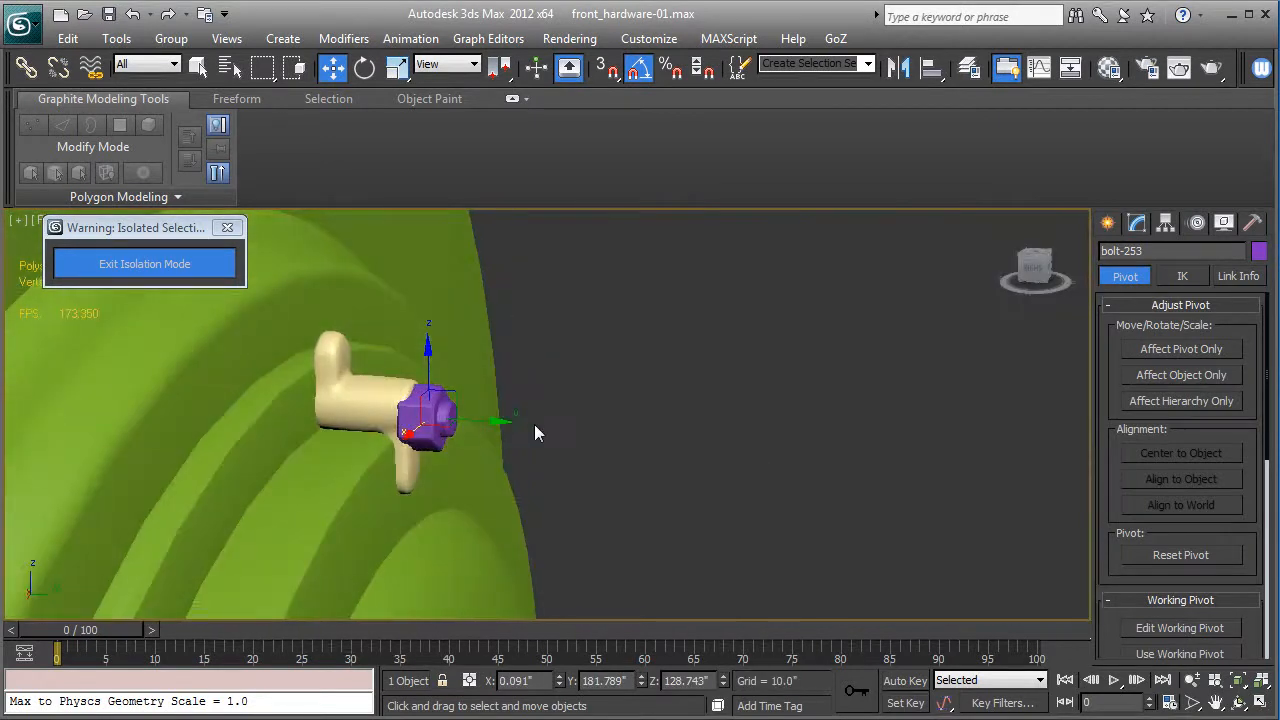
Scale the copied bolt uniformly to about 71 percent and seat it centrally on the clamp's outer end face.
{"action": "key", "text": "r"}
{"action": "left_click_drag", "start_coordinate": [445, 425], "coordinate": [445, 459]}
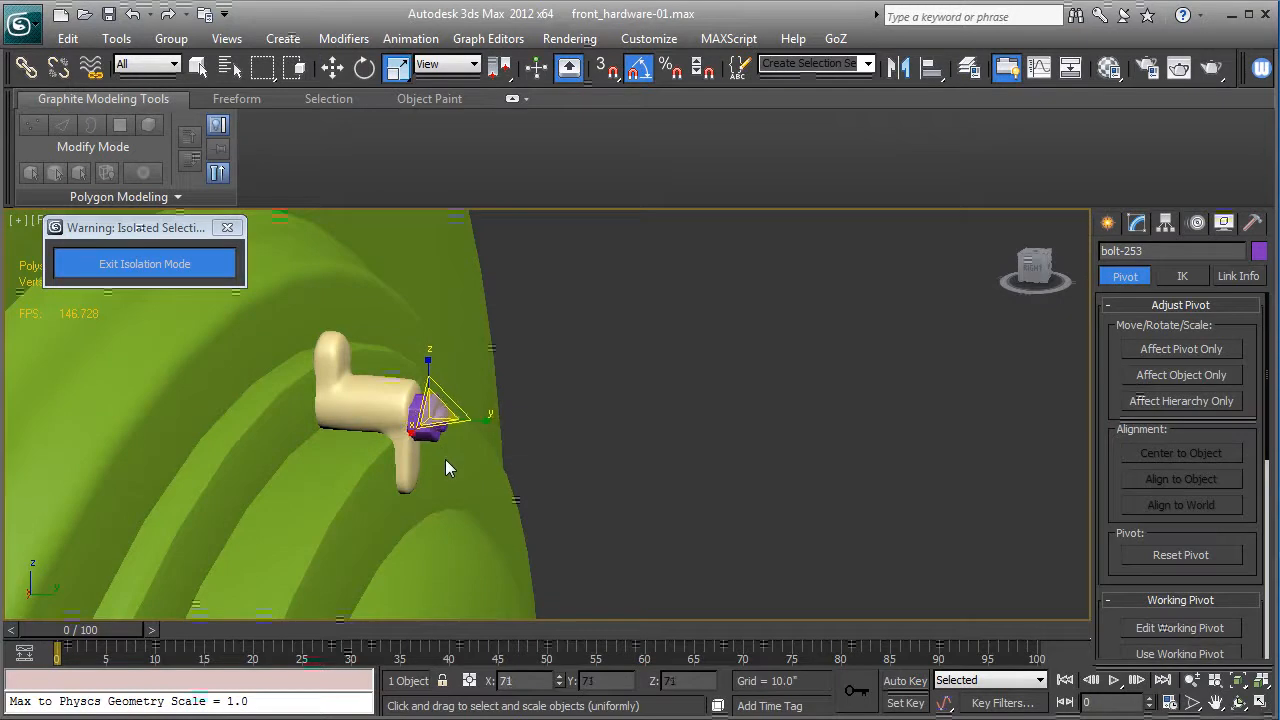
{"action": "key", "text": "w"}
{"action": "middle_click_drag", "start_coordinate": [476, 469], "coordinate": [290, 367], "text": "alt"}
{"action": "scroll", "coordinate": [389, 433], "scroll_direction": "up", "scroll_amount": 4}
{"action": "left_click_drag", "start_coordinate": [276, 372], "coordinate": [280, 348]}
{"action": "left_click_drag", "start_coordinate": [202, 408], "coordinate": [206, 402]}
{"action": "middle_click_drag", "start_coordinate": [206, 402], "coordinate": [240, 405], "text": "alt"}
{"action": "scroll", "coordinate": [206, 400], "scroll_direction": "down", "scroll_amount": 6}
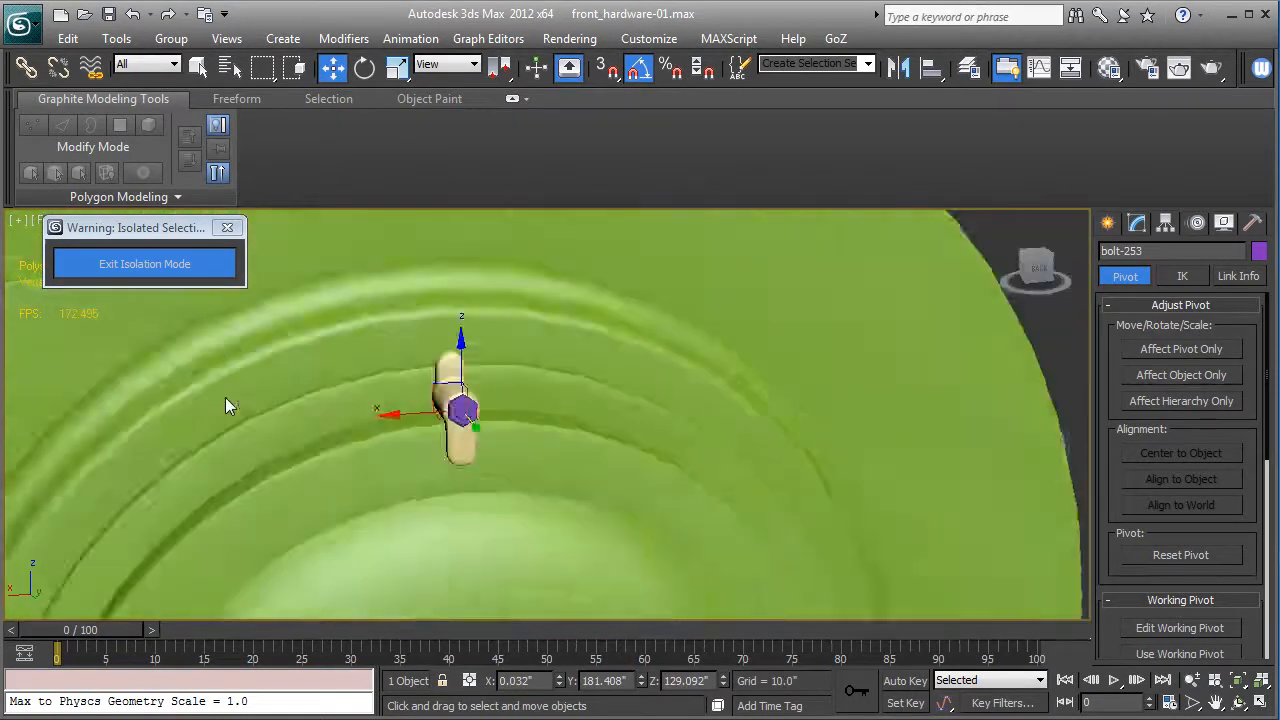
Examine the bolt's fit on the clamp in wireframe and the clamp's place on the cover in the back view.
{"action": "mouse_move", "coordinate": [471, 466]}
{"action": "middle_mouse_down", "text": "alt"}
{"action": "mouse_move", "coordinate": [340, 470]}
{"action": "mouse_move", "coordinate": [429, 475]}
{"action": "mouse_move", "coordinate": [625, 412]}
{"action": "middle_mouse_up", "text": "alt"}
{"action": "scroll", "coordinate": [429, 475], "scroll_direction": "up", "scroll_amount": 3}
{"action": "key", "text": "F3"}
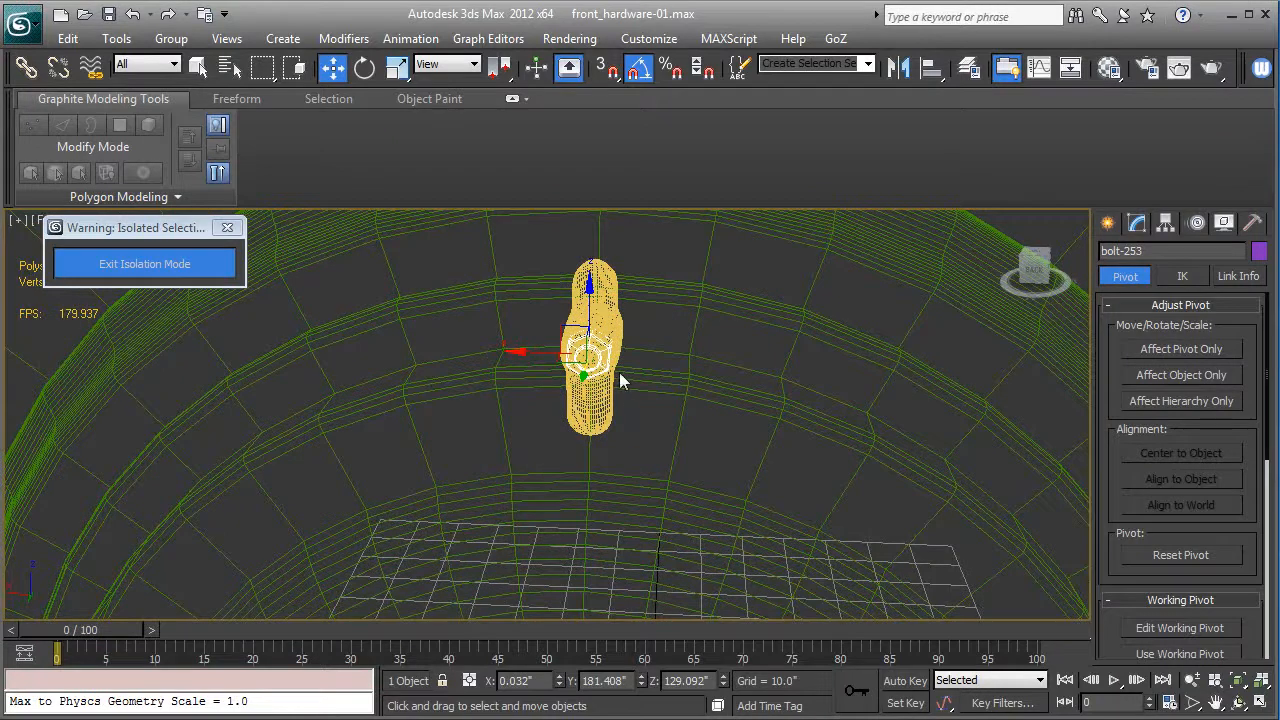
{"action": "left_click", "coordinate": [612, 296]}
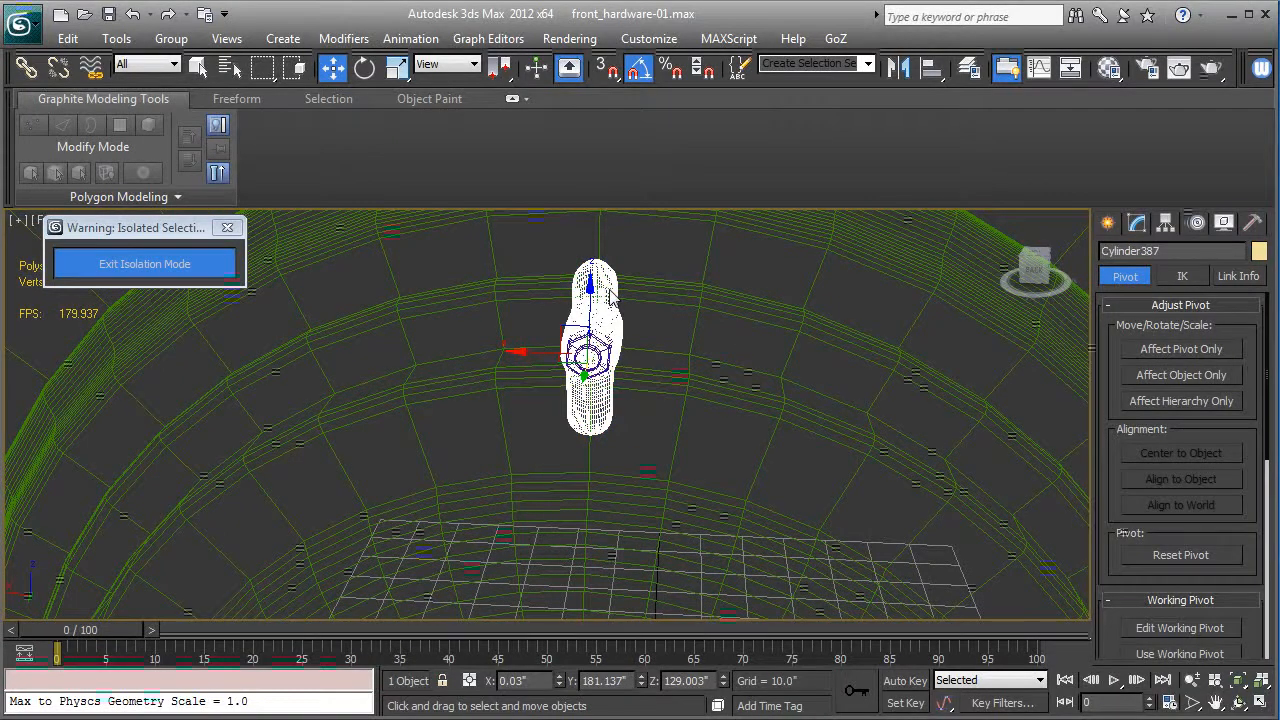
{"action": "key", "text": "t"}
{"action": "key", "text": "z"}
{"action": "scroll", "coordinate": [640, 430], "scroll_direction": "down", "scroll_amount": 5}
{"action": "scroll", "coordinate": [634, 470], "scroll_direction": "up", "scroll_amount": 1}
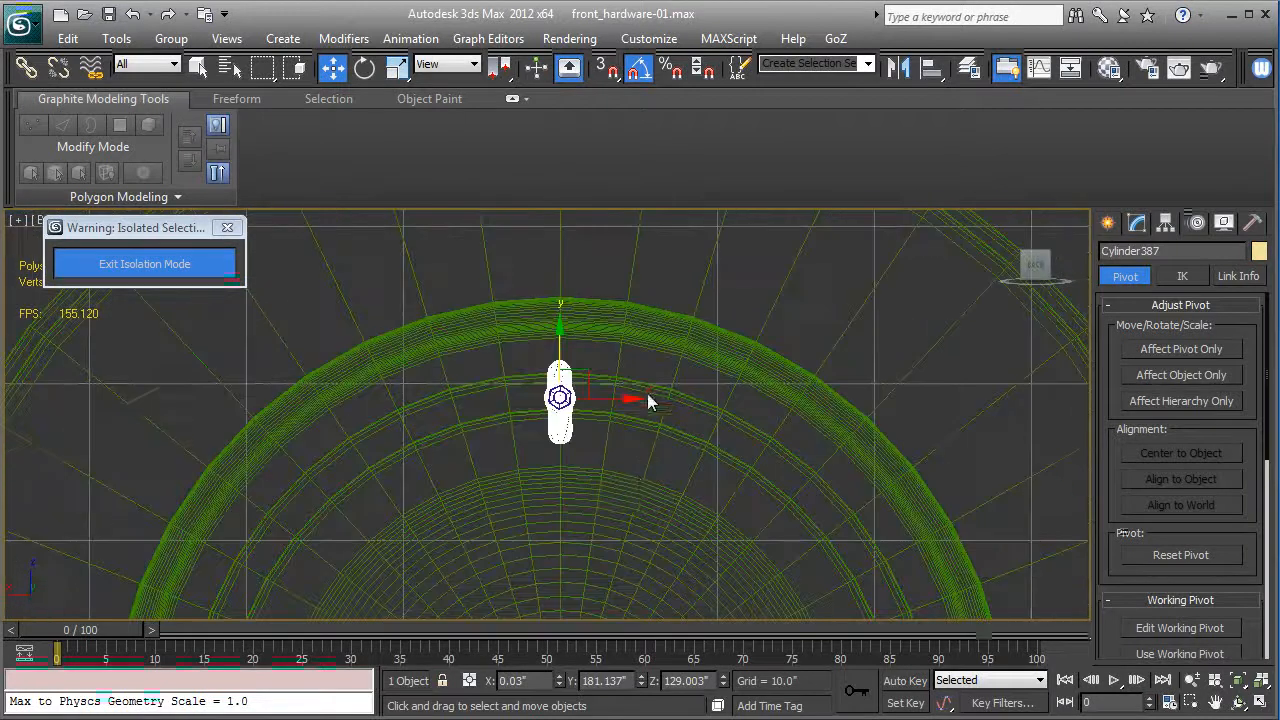
{"action": "key", "text": "F3"}
Center the front boiler cover's pivot on its own geometry.
{"action": "left_click", "coordinate": [751, 297]}
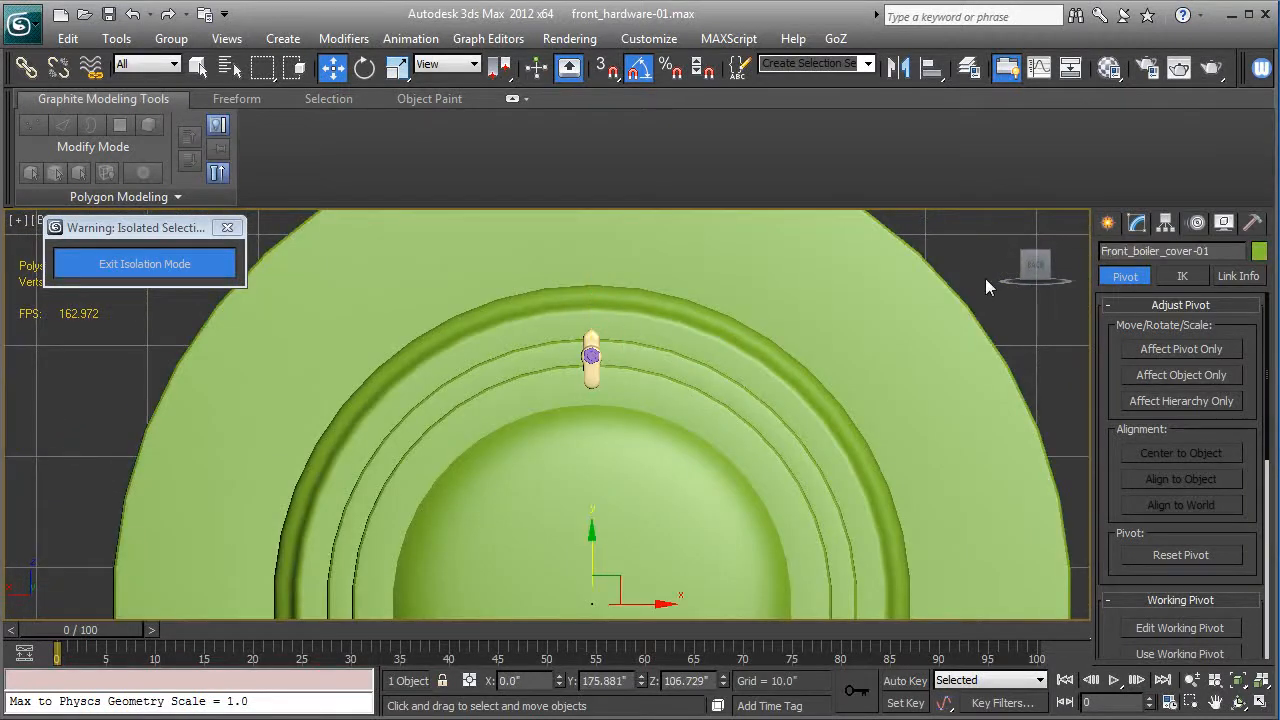
{"action": "key", "text": "F3"}
{"action": "middle_click_drag", "start_coordinate": [877, 348], "coordinate": [889, 277]}
{"action": "scroll", "coordinate": [889, 277], "scroll_direction": "down", "scroll_amount": 2}
{"action": "key", "text": "F3"}
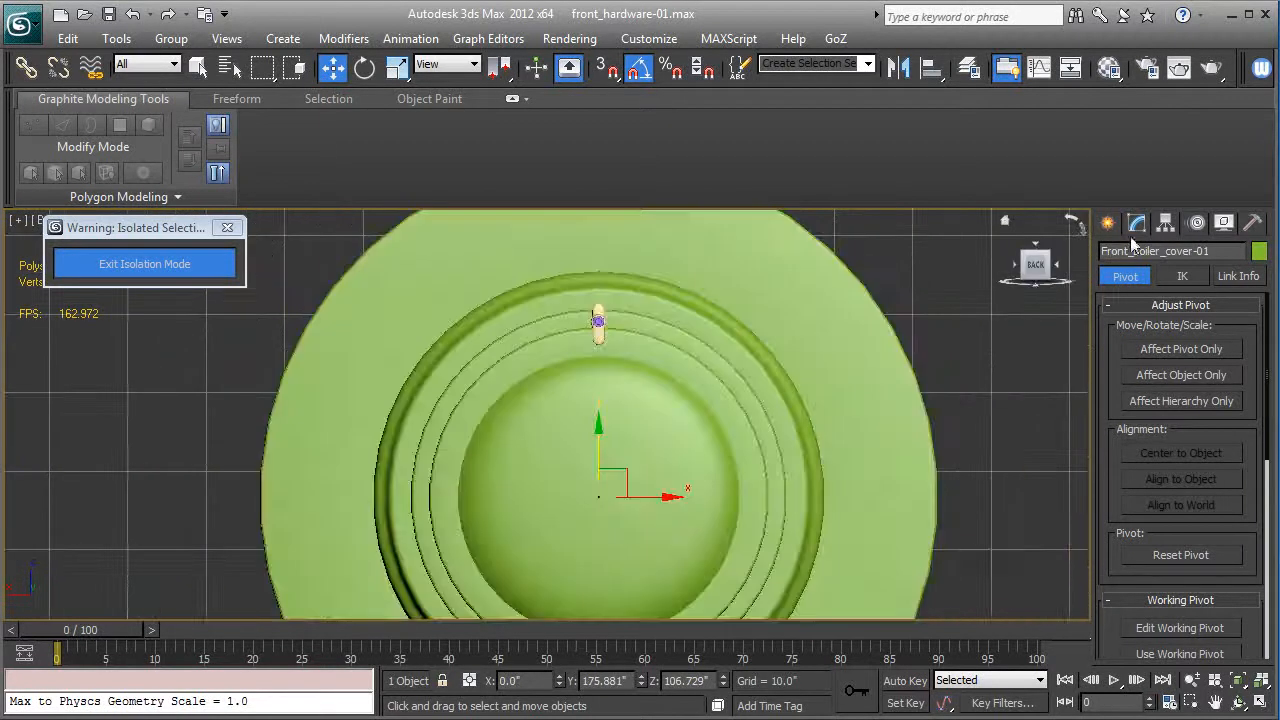
{"action": "left_click", "coordinate": [1162, 349]}
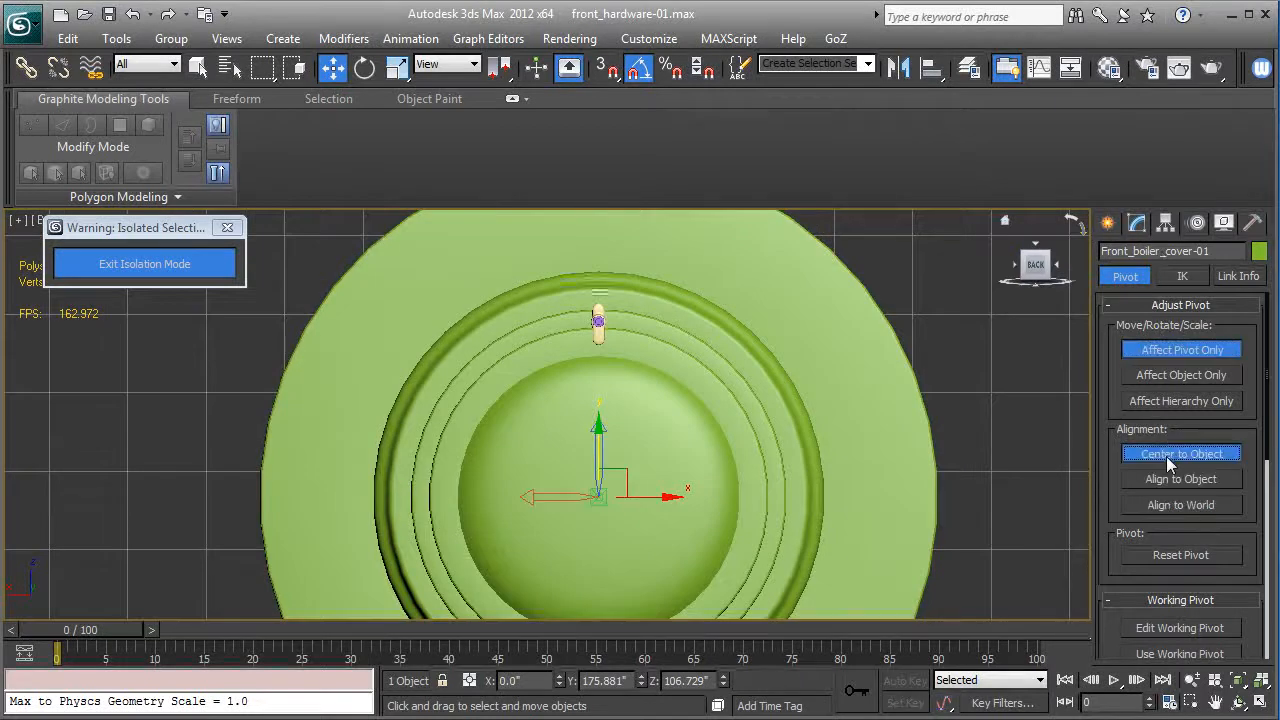
{"action": "key", "text": "F3"}
{"action": "left_click", "coordinate": [1156, 352]}
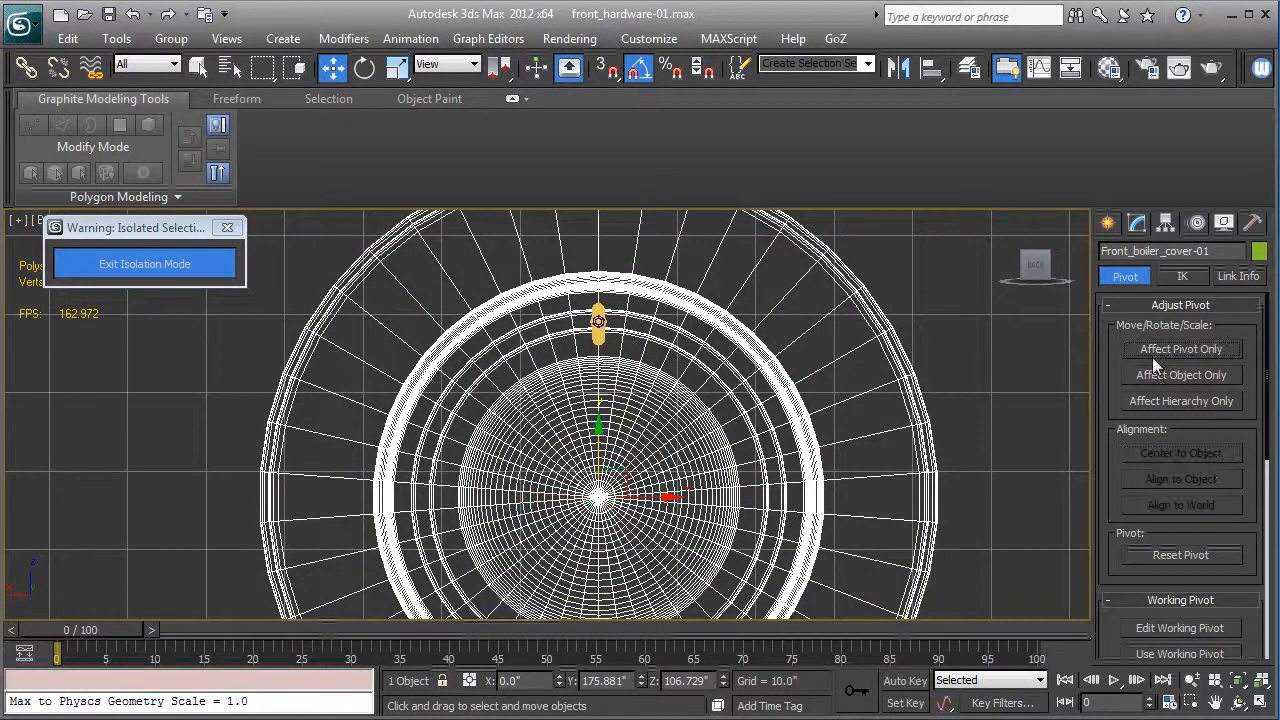
Select the clamp piece and center its pivot on its own geometry.
{"action": "left_click", "coordinate": [599, 318]}
{"action": "left_click", "coordinate": [1158, 350]}
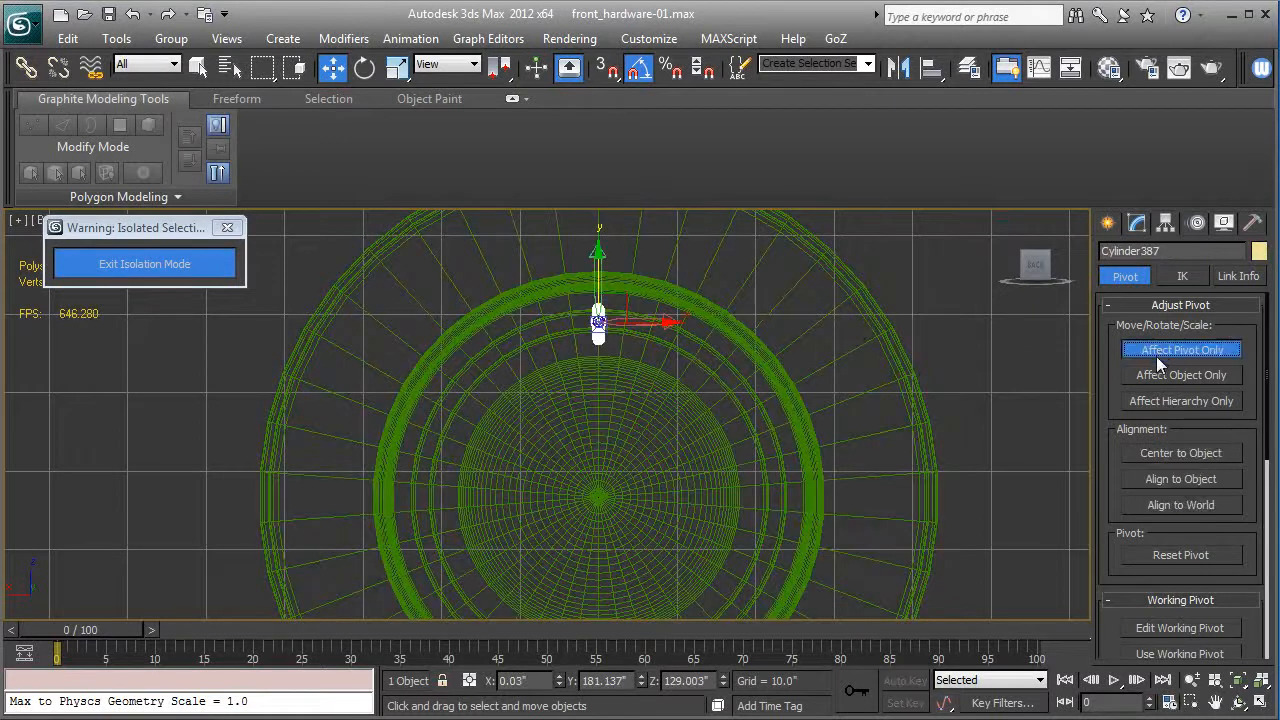
{"action": "left_click", "coordinate": [1156, 451]}
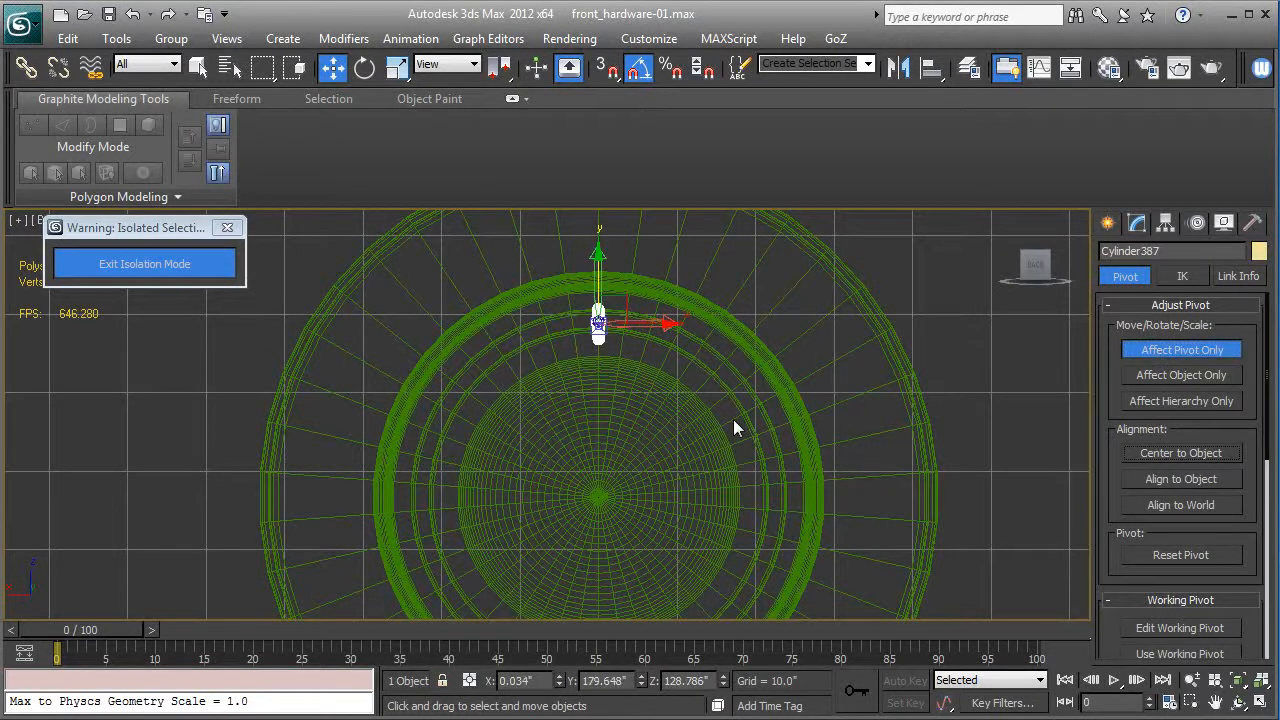
Align the clamp's pivot to the front boiler cover's in X, Y and Z position, pivot point to pivot point.
{"action": "key", "text": "ctrl+a"}
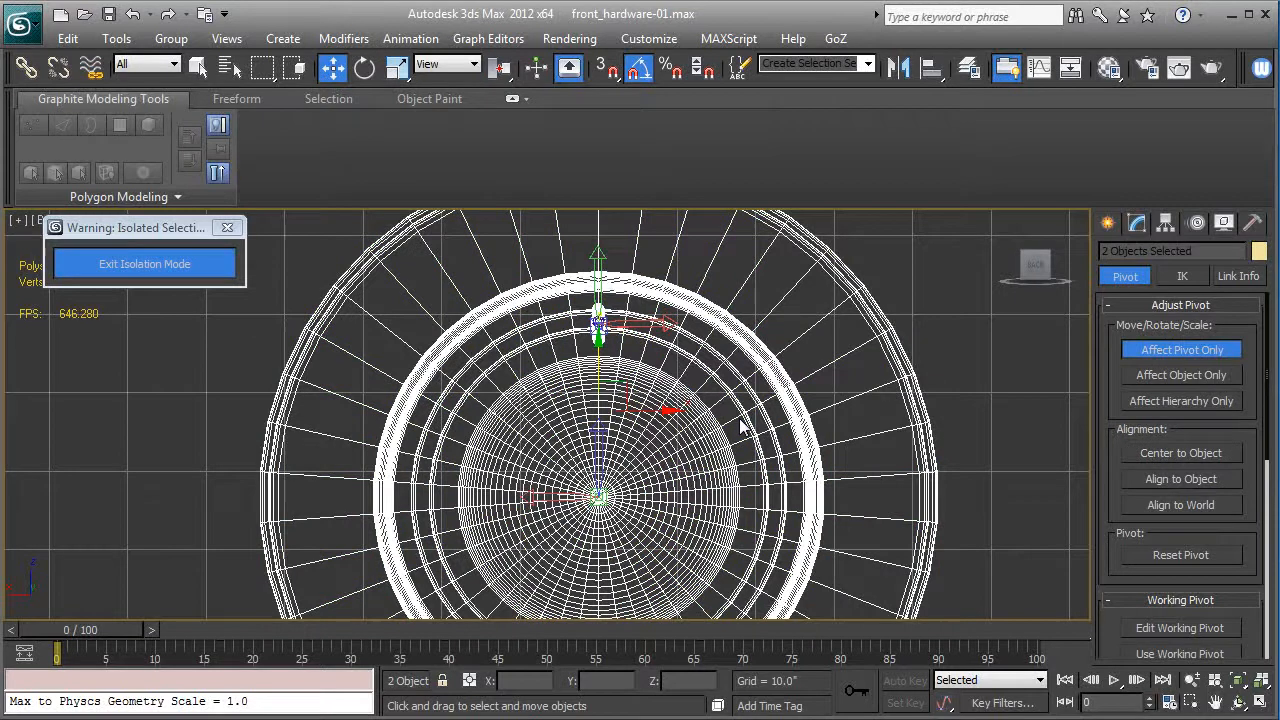
{"action": "left_click", "coordinate": [930, 70]}
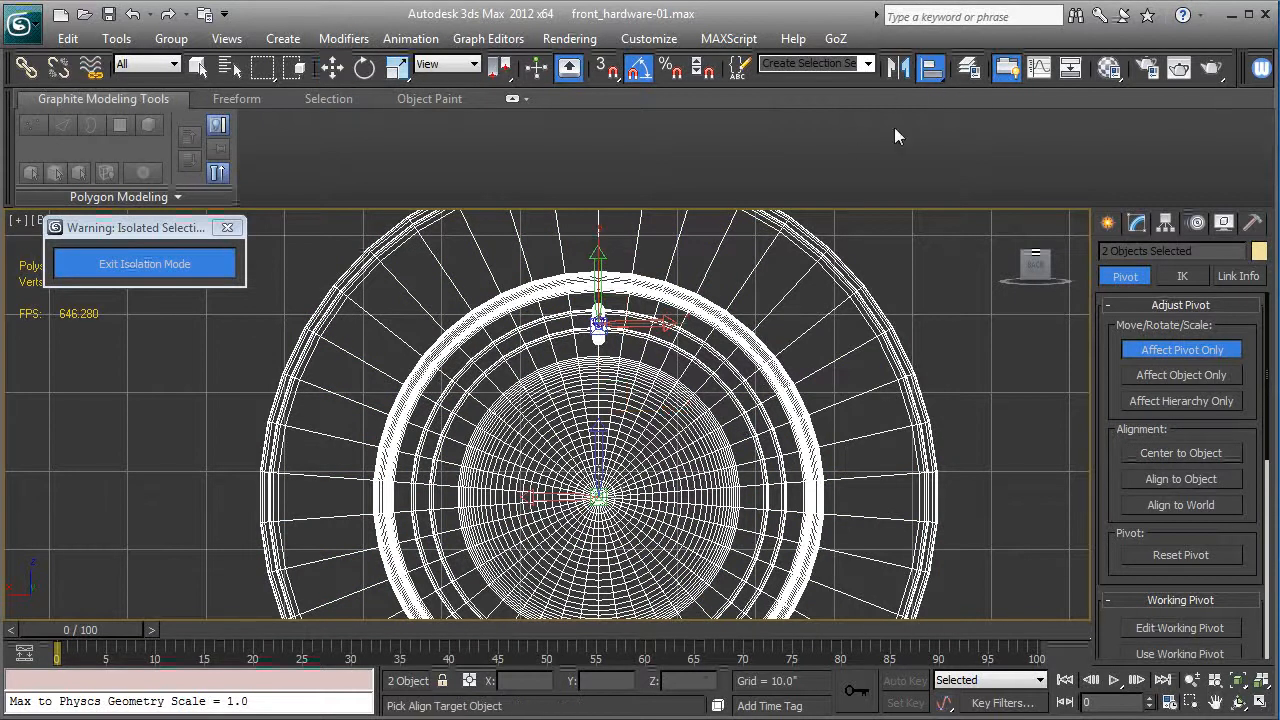
{"action": "left_click", "coordinate": [558, 501]}
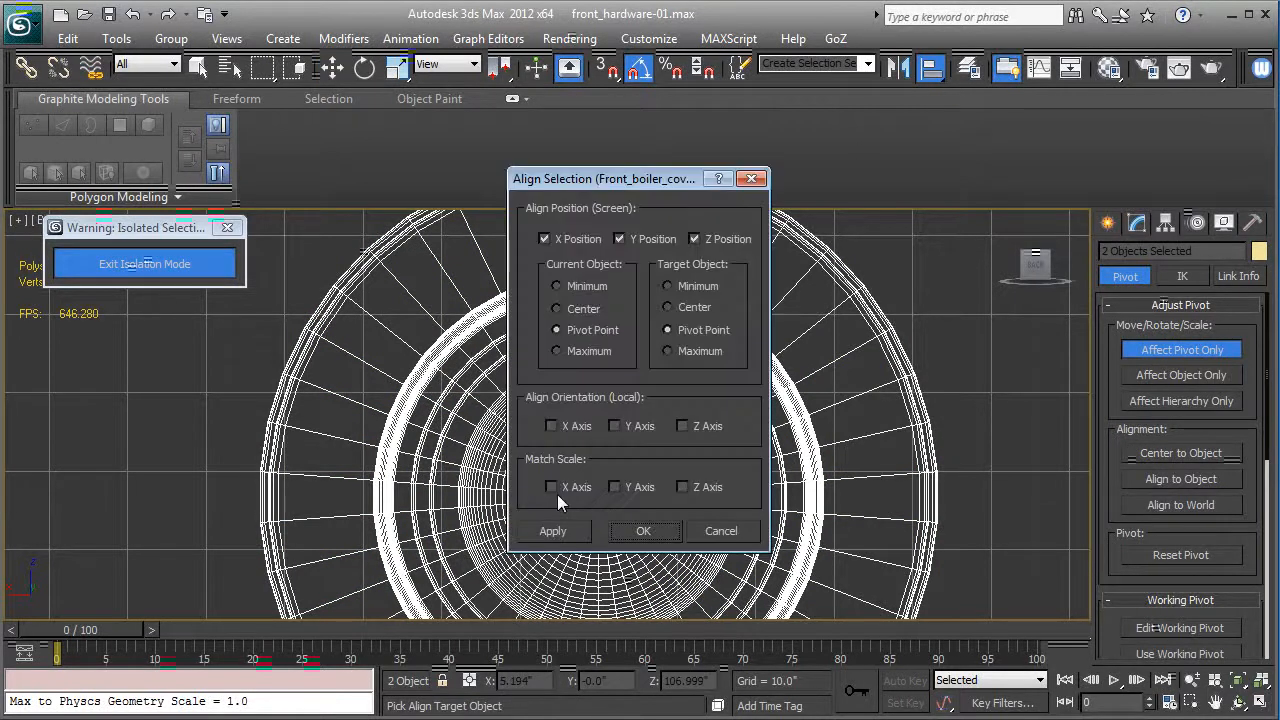
{"action": "left_click", "coordinate": [640, 531]}
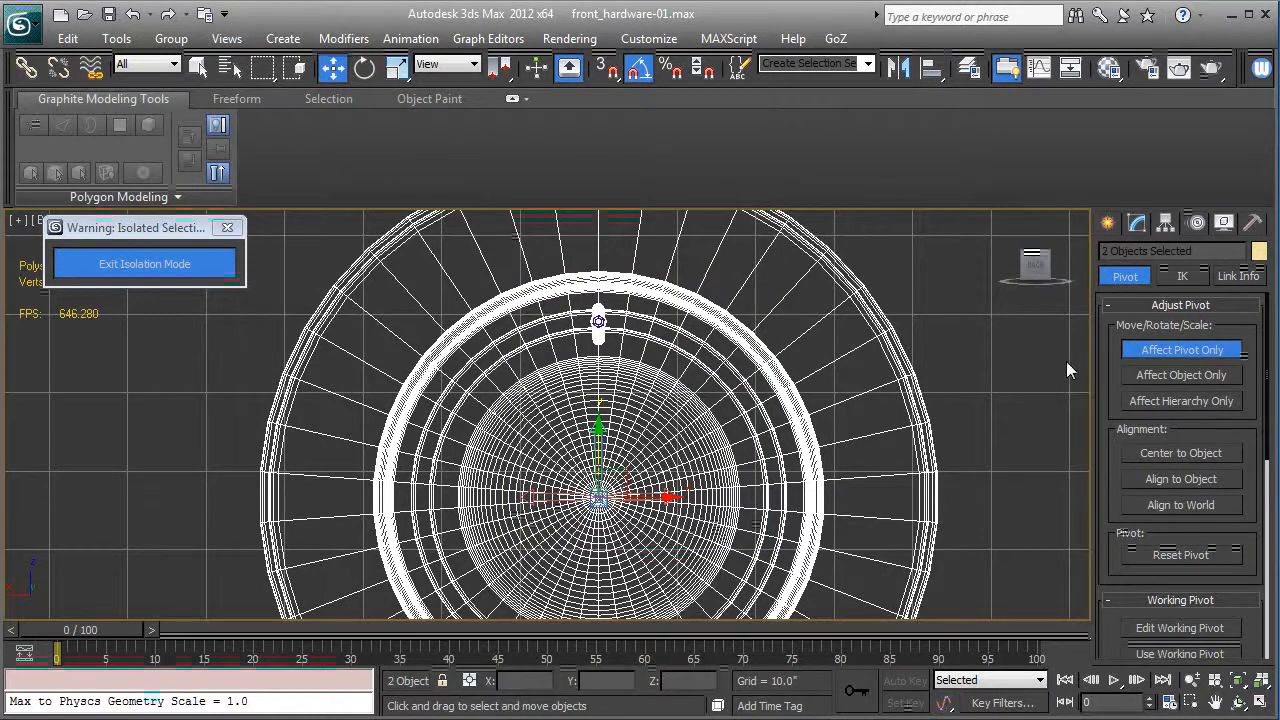
{"action": "left_click", "coordinate": [1147, 346]}
Compare the pivots of the cover and the clamp, and examine the bolted clamp up close and on the whole cover.
{"action": "left_click", "coordinate": [986, 354]}
{"action": "left_click", "coordinate": [658, 407]}
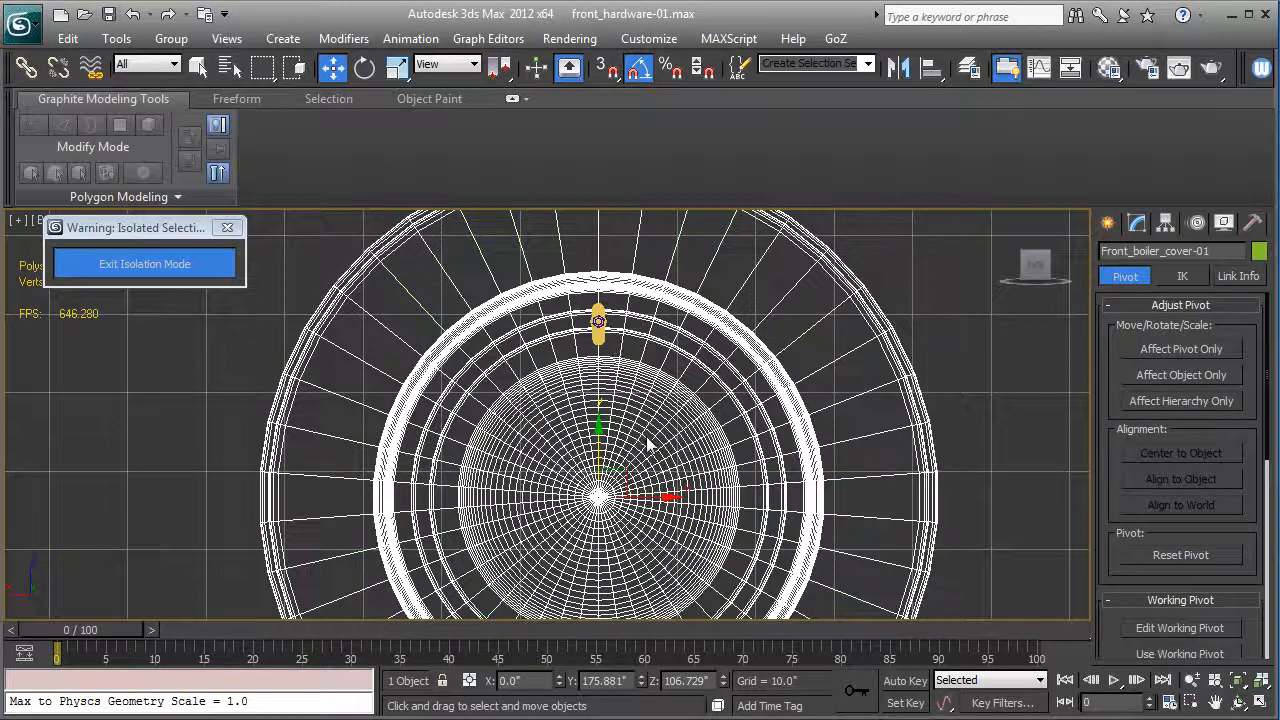
{"action": "left_click", "coordinate": [599, 322]}
{"action": "key", "text": "z"}
{"action": "key", "text": "F3"}
{"action": "scroll", "coordinate": [695, 383], "scroll_direction": "down", "scroll_amount": 3}
{"action": "scroll", "coordinate": [695, 383], "scroll_direction": "down", "scroll_amount": 2}
{"action": "middle_click_drag", "start_coordinate": [695, 383], "coordinate": [662, 416], "text": "alt"}
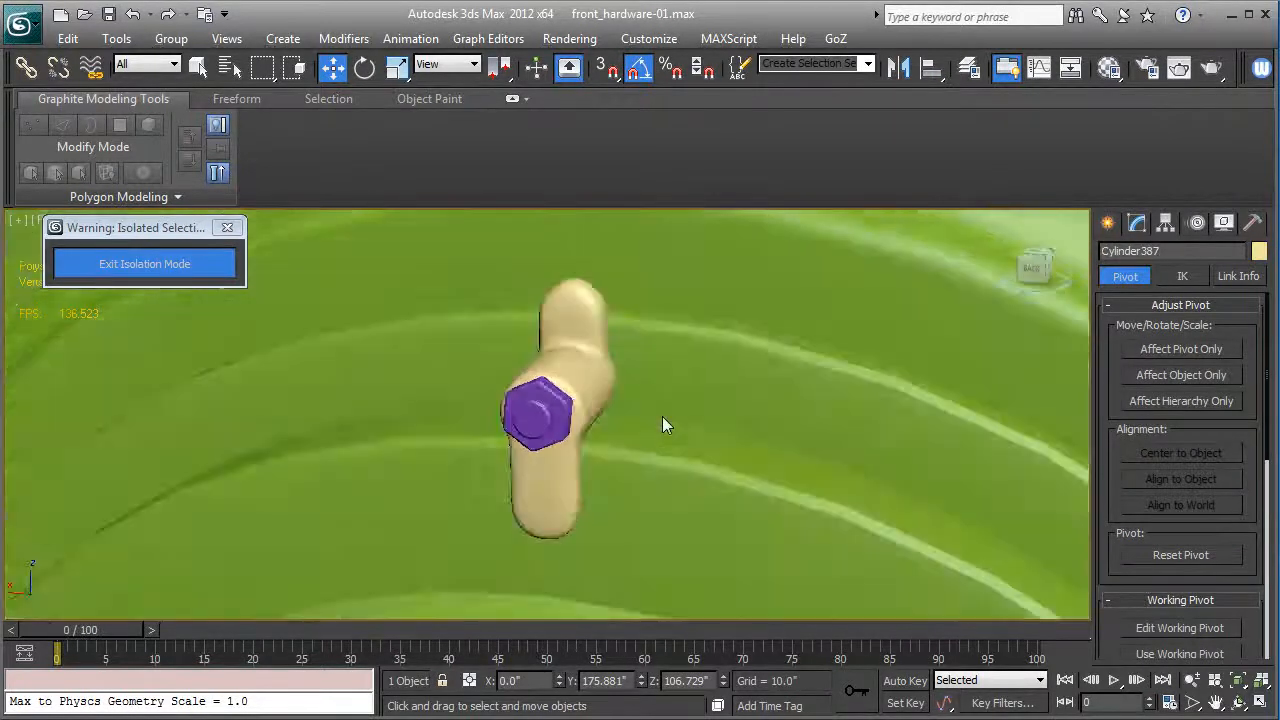
{"action": "scroll", "coordinate": [666, 440], "scroll_direction": "down", "scroll_amount": 8}
{"action": "middle_click_drag", "start_coordinate": [679, 496], "coordinate": [673, 402]}
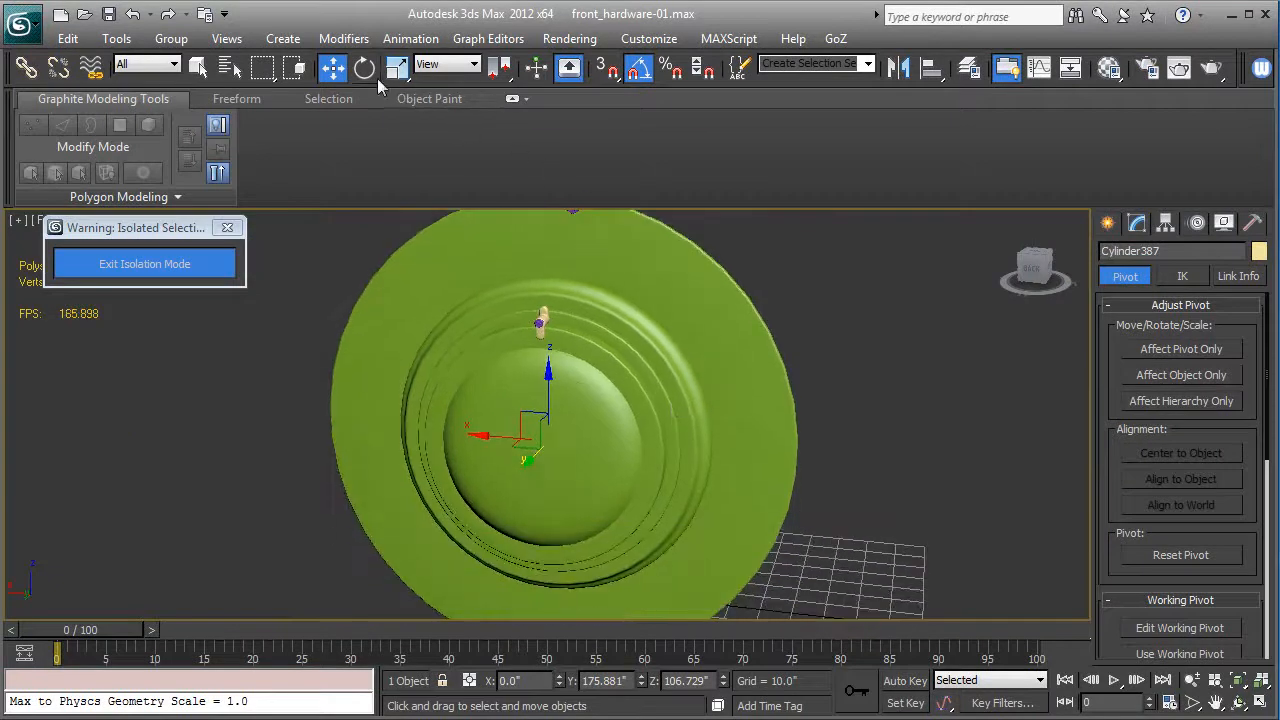
Rotate-clone the clamp around the boiler cover's center in 30-degree increments with 11 copies.
{"action": "key", "text": "e"}
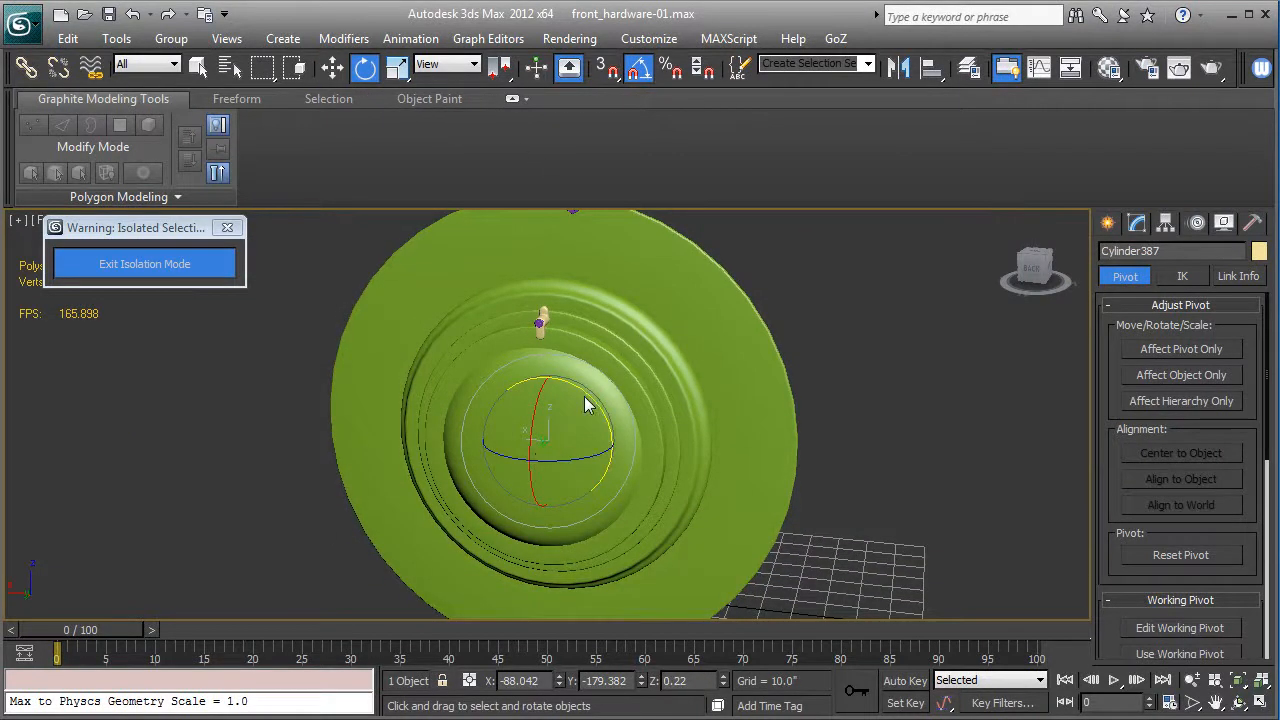
{"action": "left_click_drag", "start_coordinate": [584, 392], "coordinate": [609, 404], "text": "shift"}
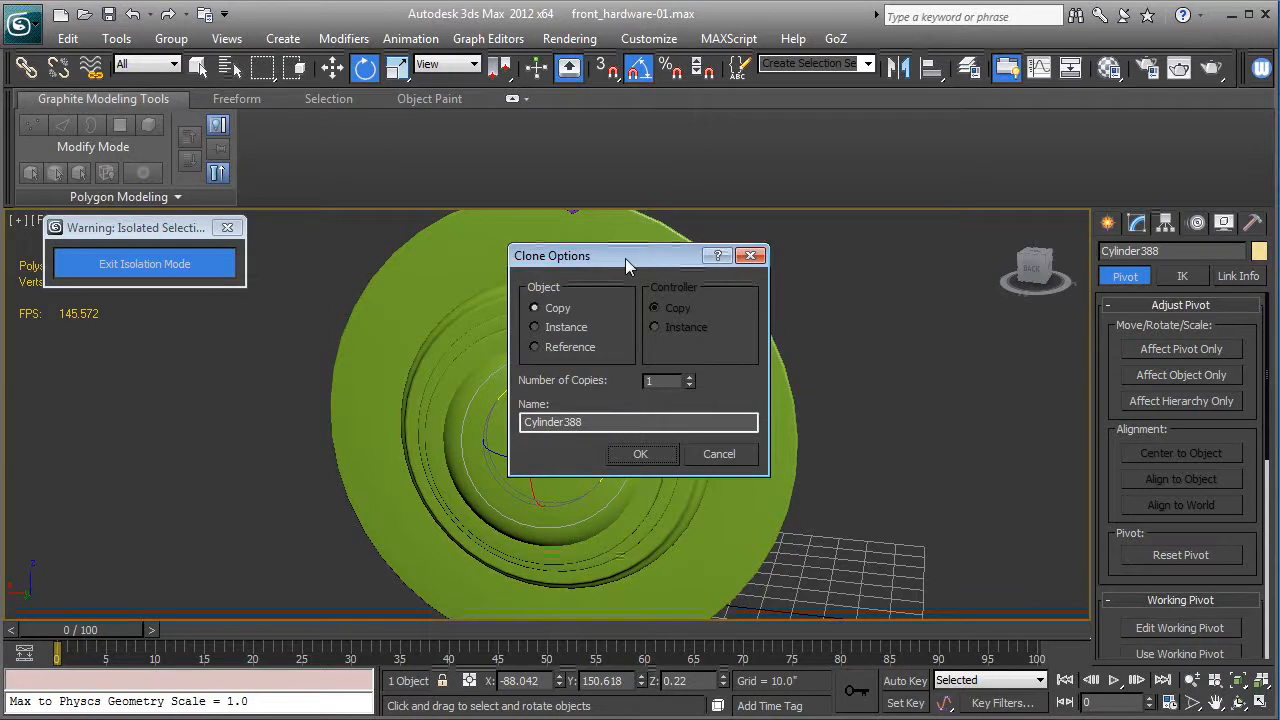
{"action": "left_click_drag", "start_coordinate": [625, 258], "coordinate": [945, 257]}
{"action": "left_click", "coordinate": [983, 380]}
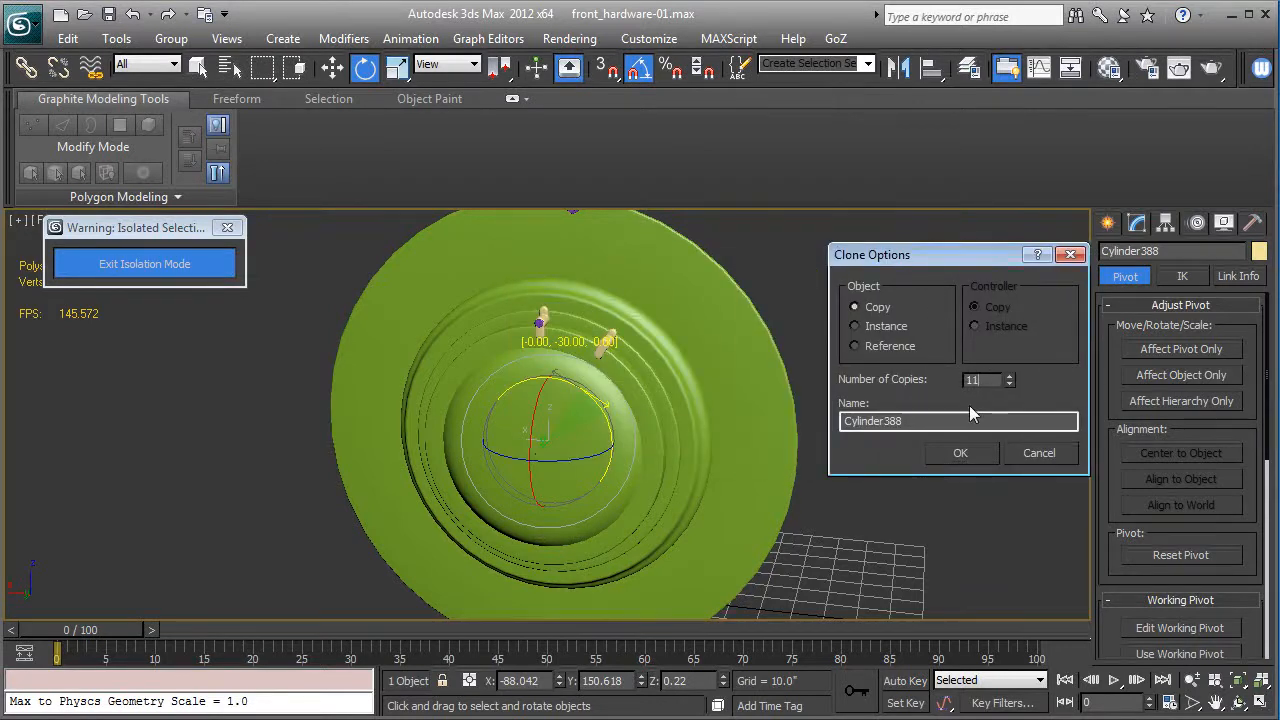
{"action": "left_click", "coordinate": [960, 453]}
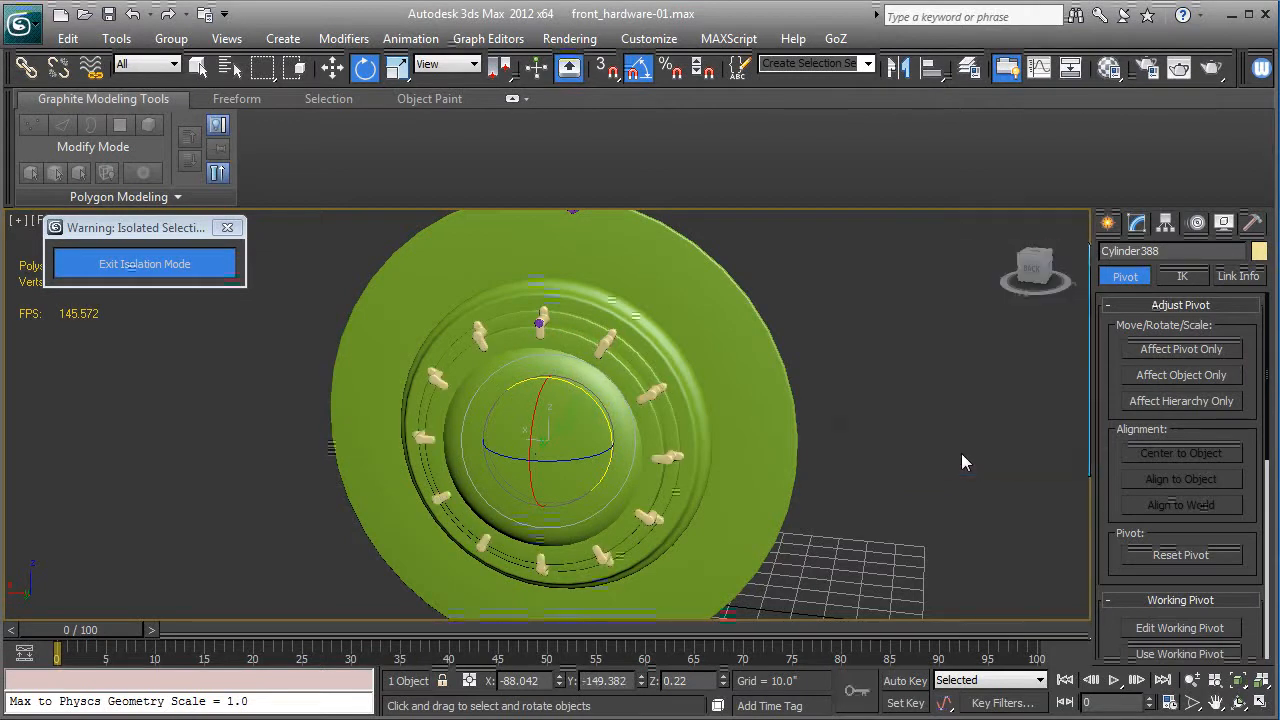
{"action": "middle_click_drag", "start_coordinate": [872, 450], "coordinate": [630, 374], "text": "alt"}
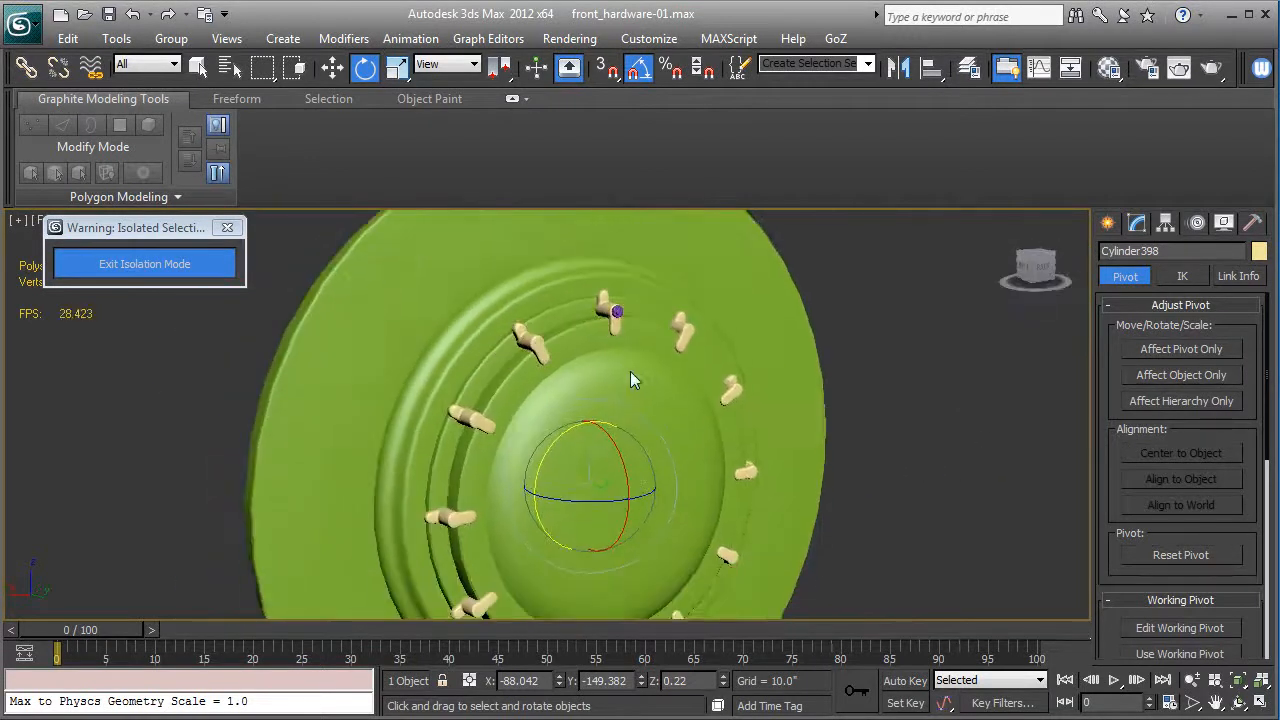
Align the bolt's pivot to the front boiler cover's in X, Y and Z position, pivot point to pivot point.
{"action": "left_click", "coordinate": [622, 312]}
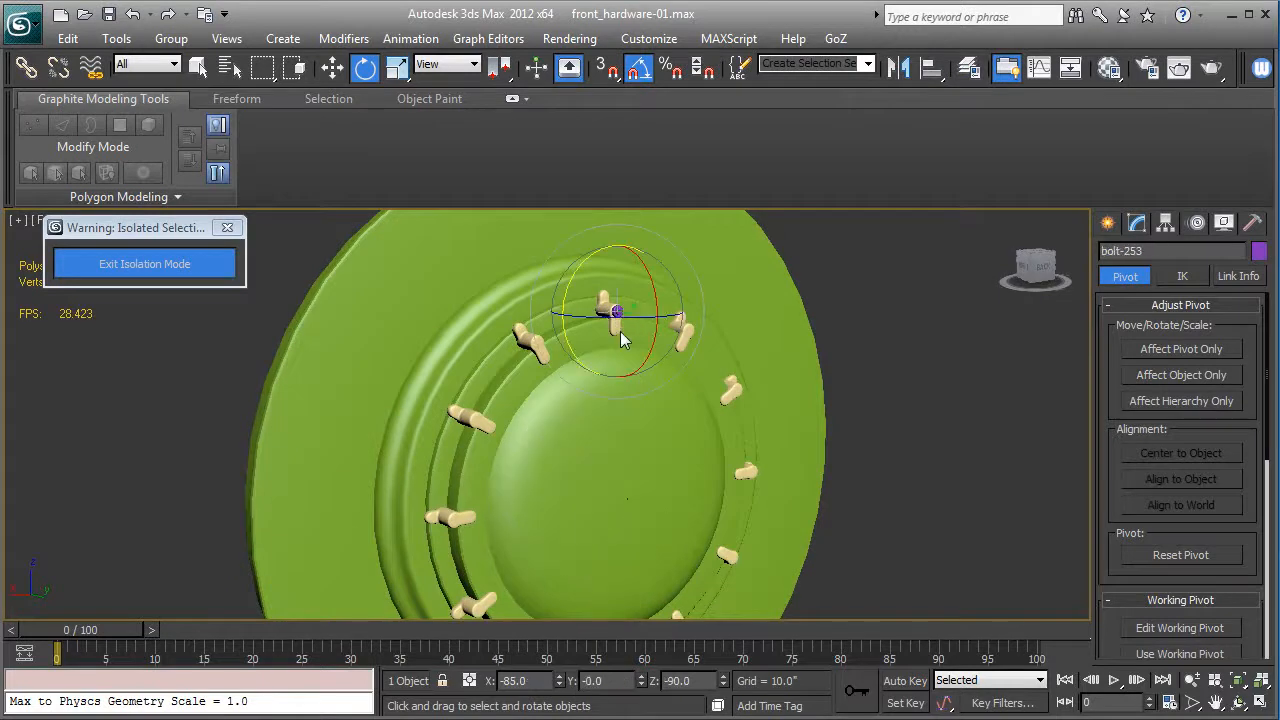
{"action": "key", "text": "F3"}
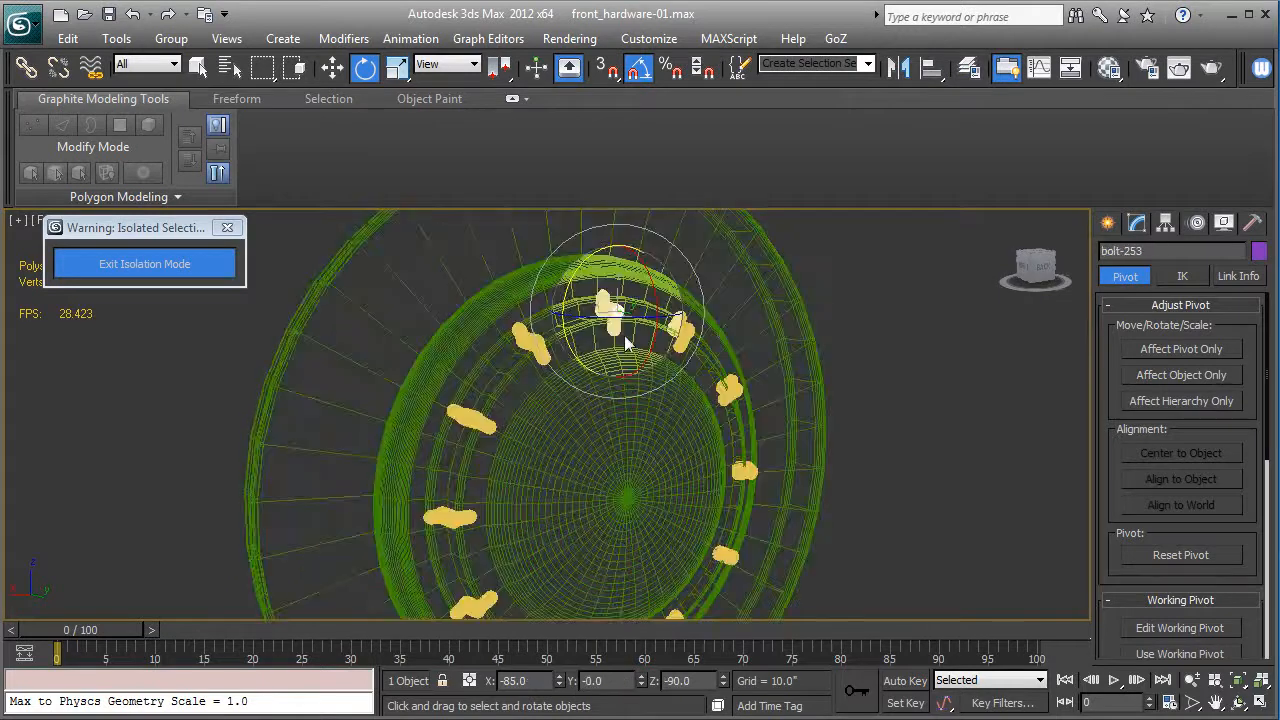
{"action": "left_click", "coordinate": [660, 425], "text": "ctrl"}
{"action": "mouse_move", "coordinate": [692, 415]}
{"action": "middle_mouse_down", "text": "alt"}
{"action": "mouse_move", "coordinate": [673, 411]}
{"action": "mouse_move", "coordinate": [652, 431]}
{"action": "mouse_move", "coordinate": [680, 424]}
{"action": "middle_mouse_up", "text": "alt"}
{"action": "left_click", "coordinate": [1145, 350]}
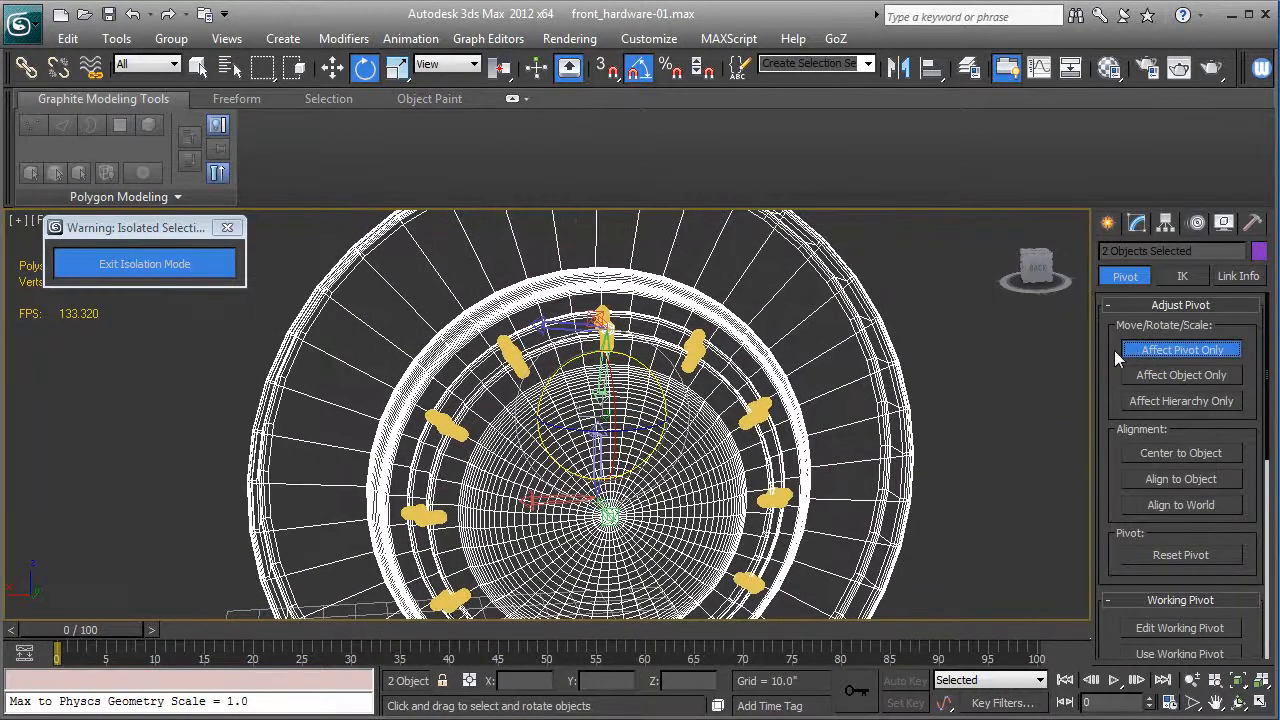
{"action": "left_click", "coordinate": [928, 70]}
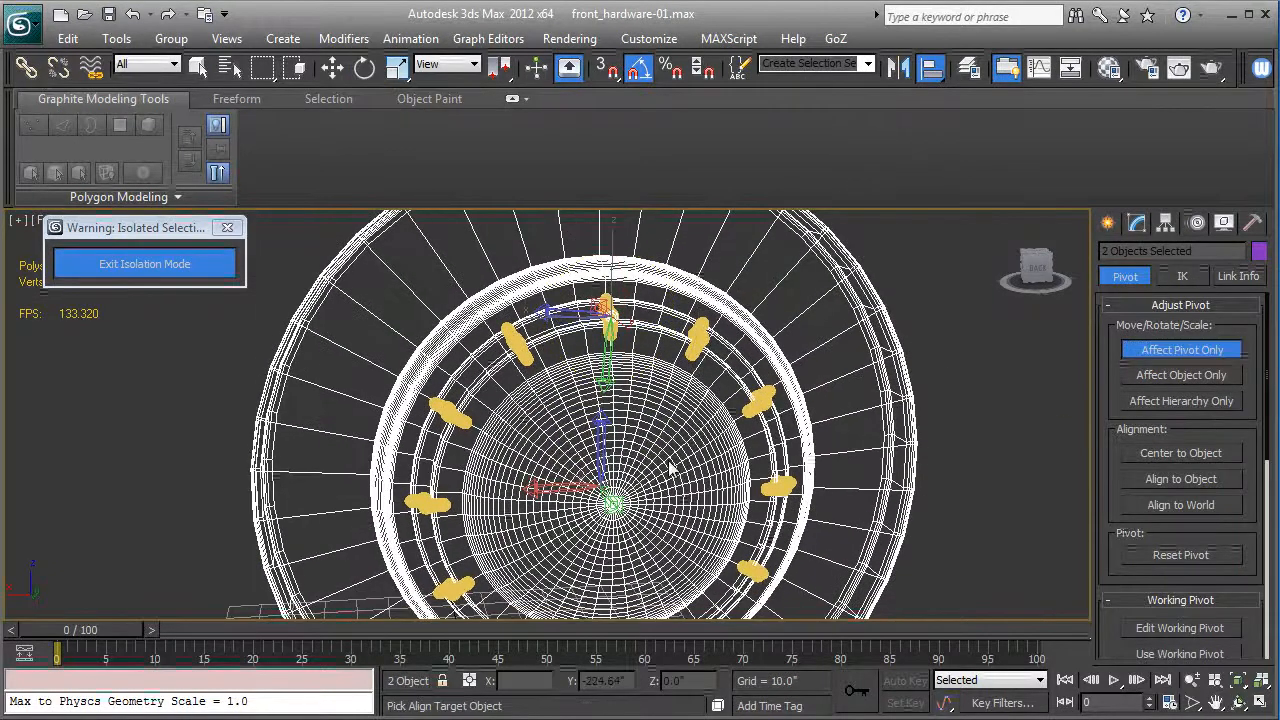
{"action": "left_click", "coordinate": [599, 493]}
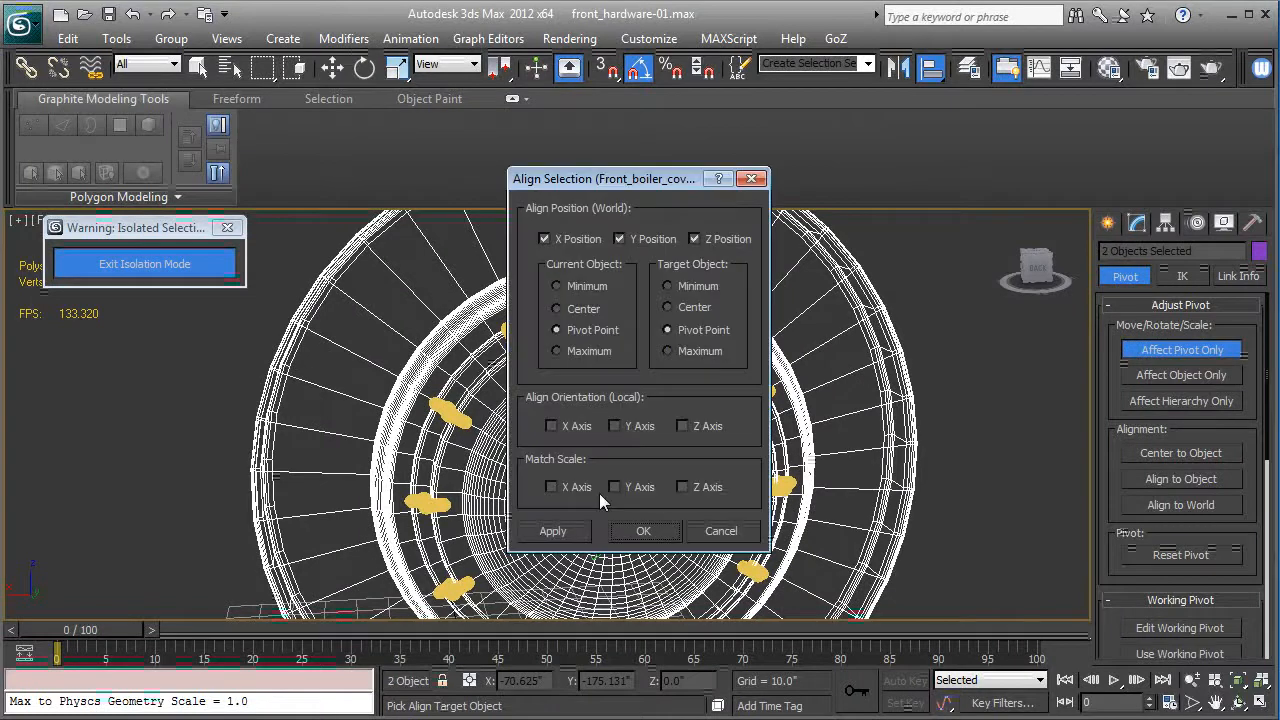
{"action": "left_click", "coordinate": [640, 530]}
{"action": "left_click", "coordinate": [989, 393]}
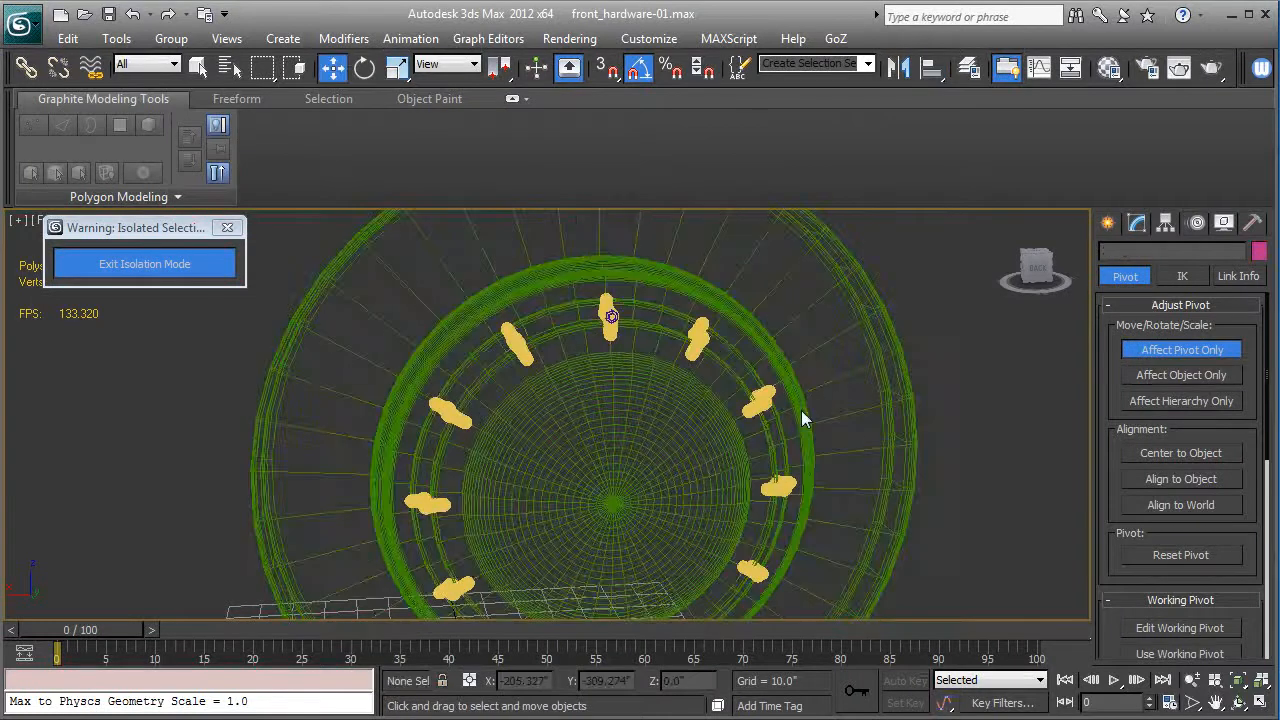
Rotate-clone the bolt around the boiler cover's center in 30-degree increments as 11 instances, with pivot-only editing turned off.
{"action": "left_click", "coordinate": [612, 320]}
{"action": "key", "text": "F3"}
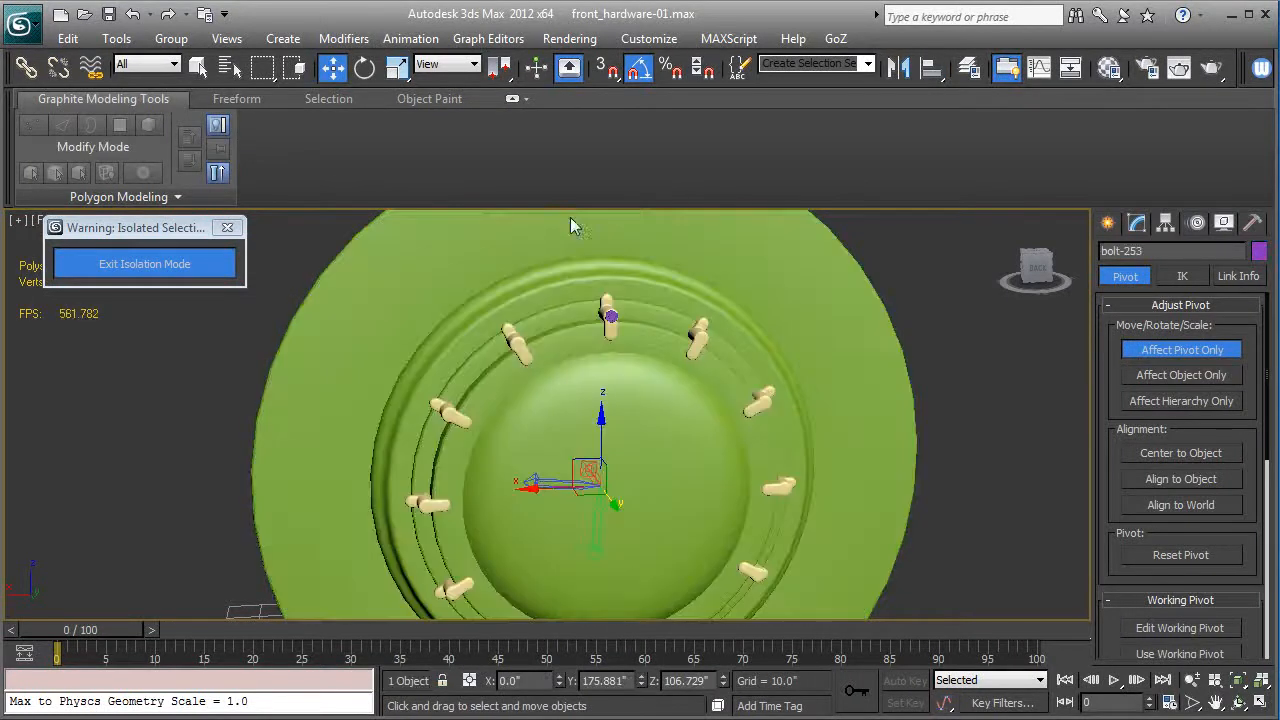
{"action": "left_click", "coordinate": [364, 67]}
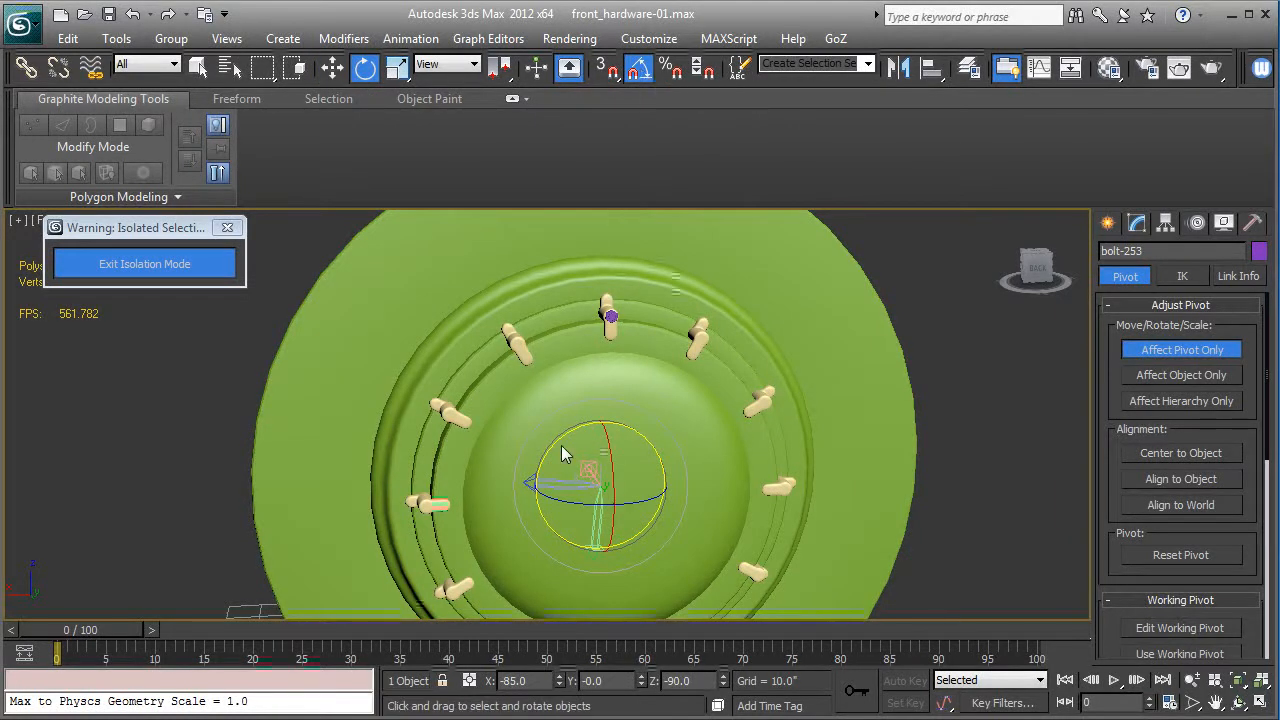
{"action": "left_click_drag", "start_coordinate": [566, 444], "coordinate": [970, 412], "text": "shift"}
{"action": "left_click", "coordinate": [722, 460]}
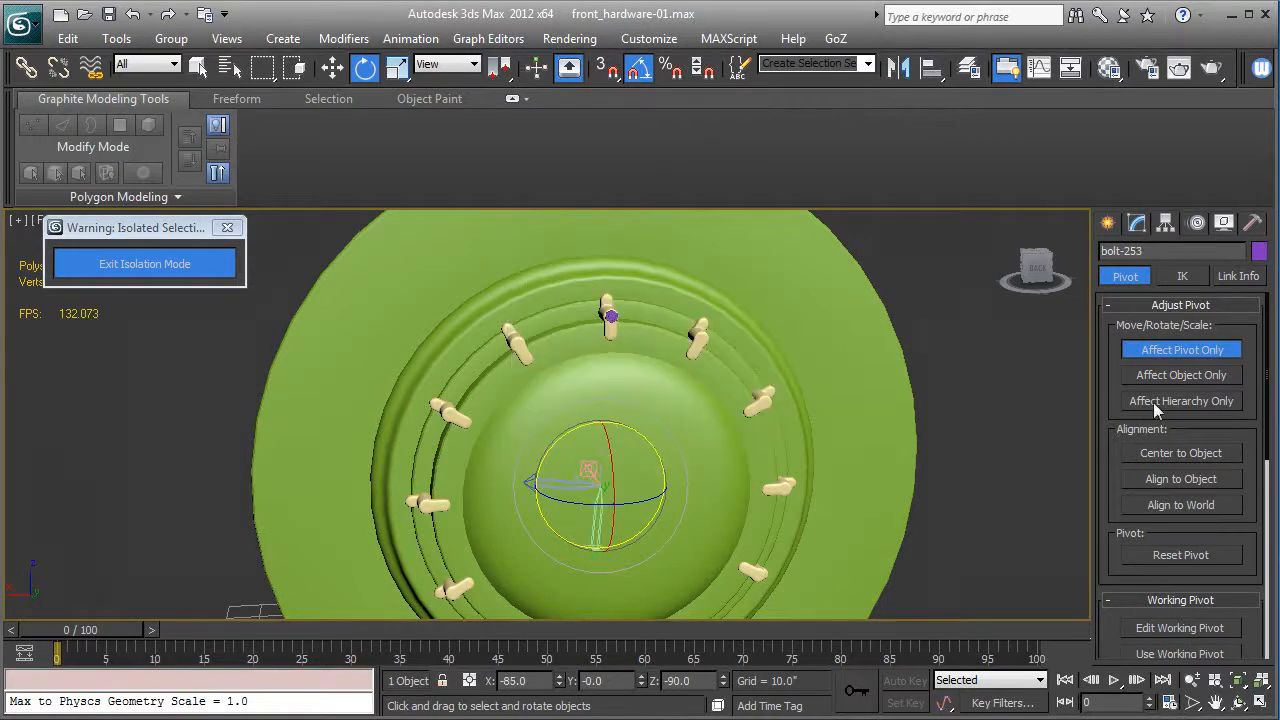
{"action": "left_click", "coordinate": [1155, 348]}
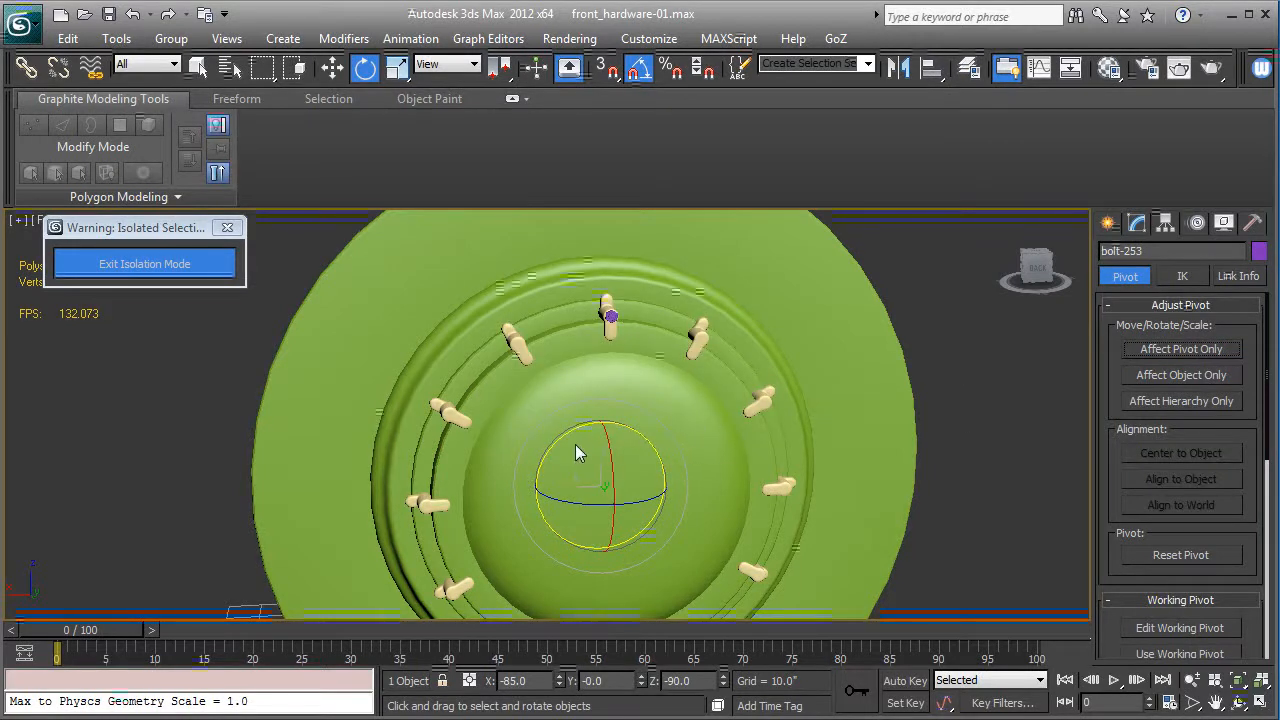
{"action": "left_click_drag", "start_coordinate": [560, 443], "coordinate": [587, 426], "text": "shift"}
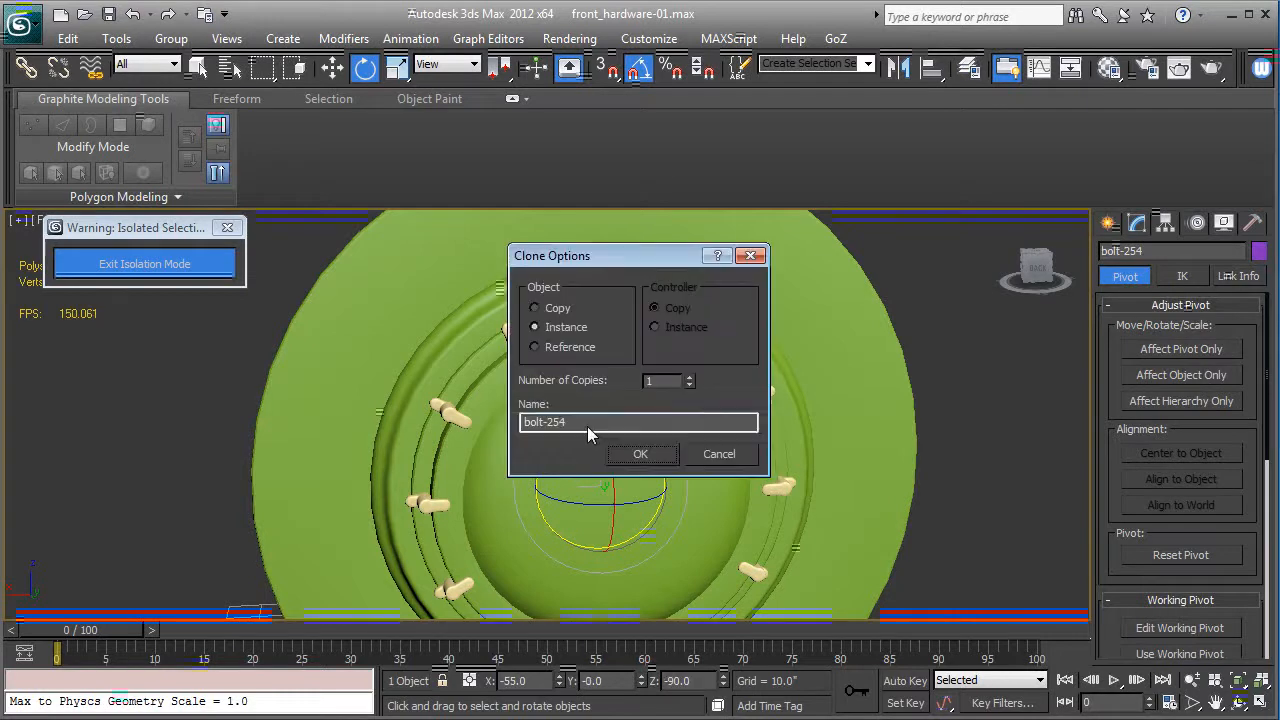
{"action": "double_click", "coordinate": [665, 380]}
{"action": "type", "text": "11"}
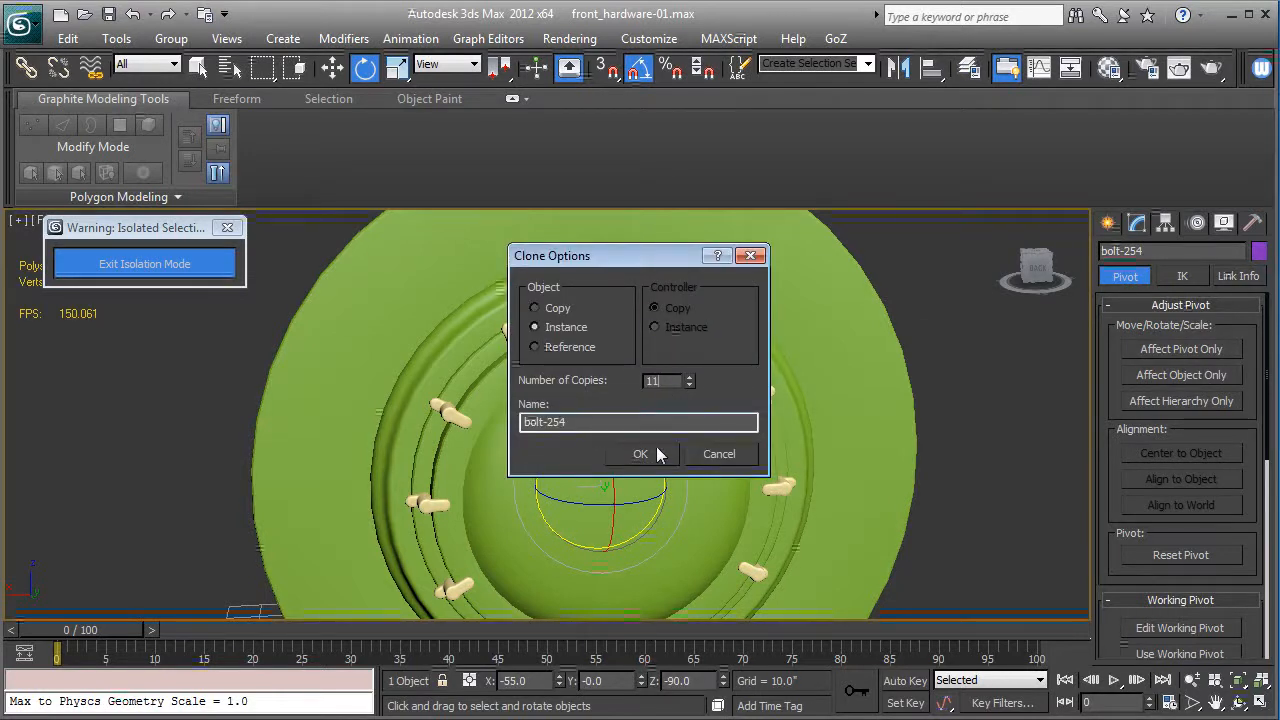
{"action": "left_click", "coordinate": [651, 457]}
Check the ring of bolted clamps on the boiler cover and save the scene.
{"action": "scroll", "coordinate": [645, 430], "scroll_direction": "down", "scroll_amount": 3}
{"action": "mouse_move", "coordinate": [641, 411]}
{"action": "middle_mouse_down", "text": "alt"}
{"action": "mouse_move", "coordinate": [525, 401]}
{"action": "mouse_move", "coordinate": [710, 528]}
{"action": "mouse_move", "coordinate": [674, 518]}
{"action": "mouse_move", "coordinate": [717, 485]}
{"action": "mouse_move", "coordinate": [793, 488]}
{"action": "middle_mouse_up", "text": "alt"}
{"action": "scroll", "coordinate": [523, 380], "scroll_direction": "up", "scroll_amount": 2}
{"action": "middle_click_drag", "start_coordinate": [736, 434], "coordinate": [735, 468]}
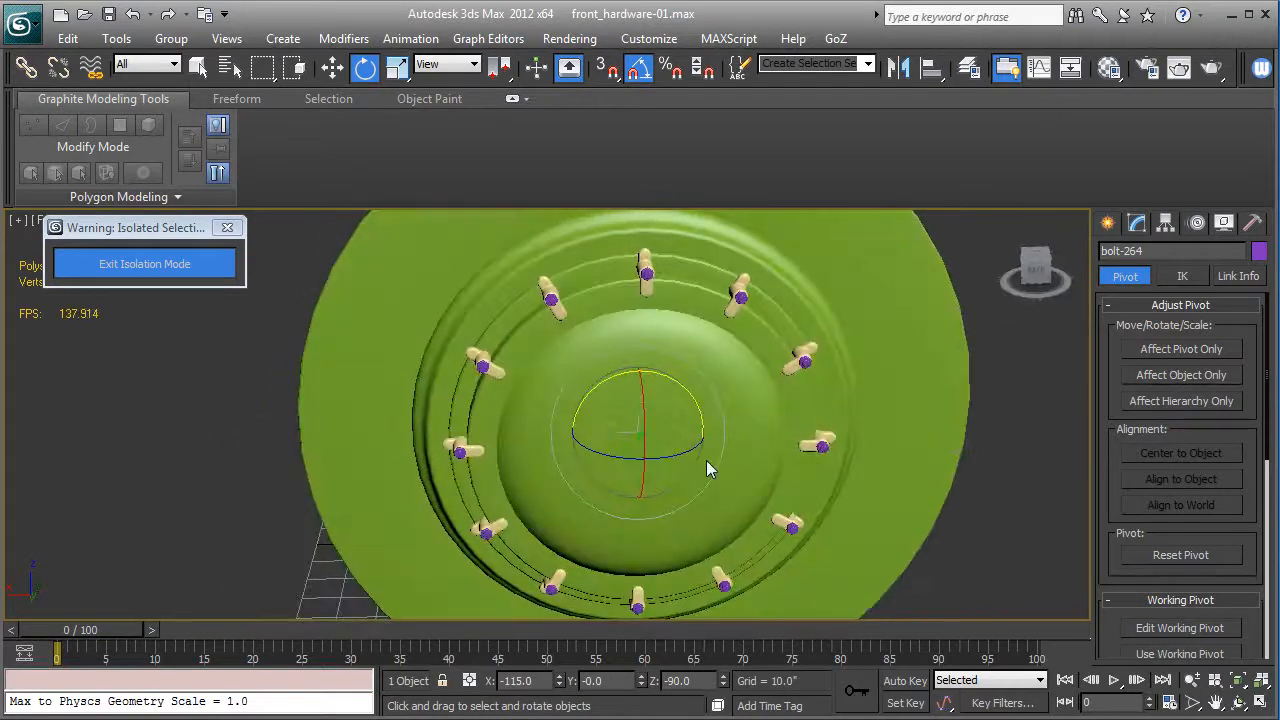
{"action": "left_click", "coordinate": [109, 15]}
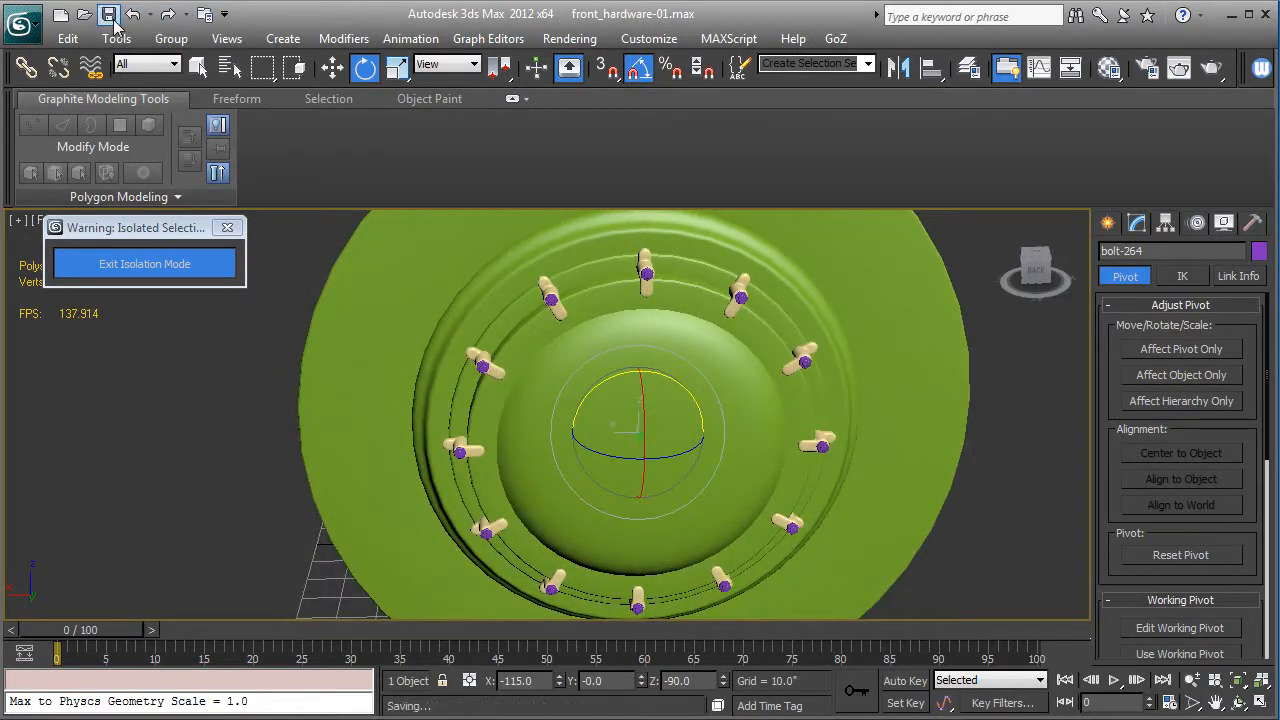
Select the front boiler cover in wireframe display and hide it, leaving only the clamps and bolts.
{"action": "left_click", "coordinate": [620, 348]}
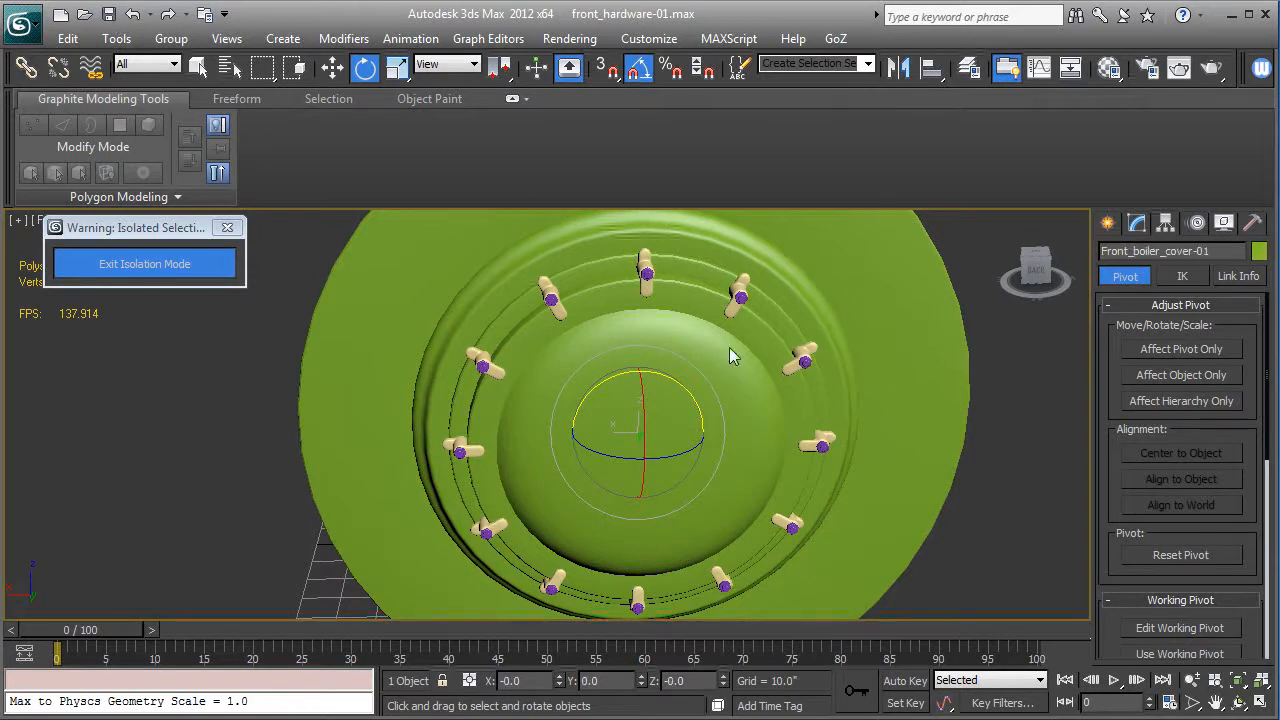
{"action": "key", "text": "F3"}
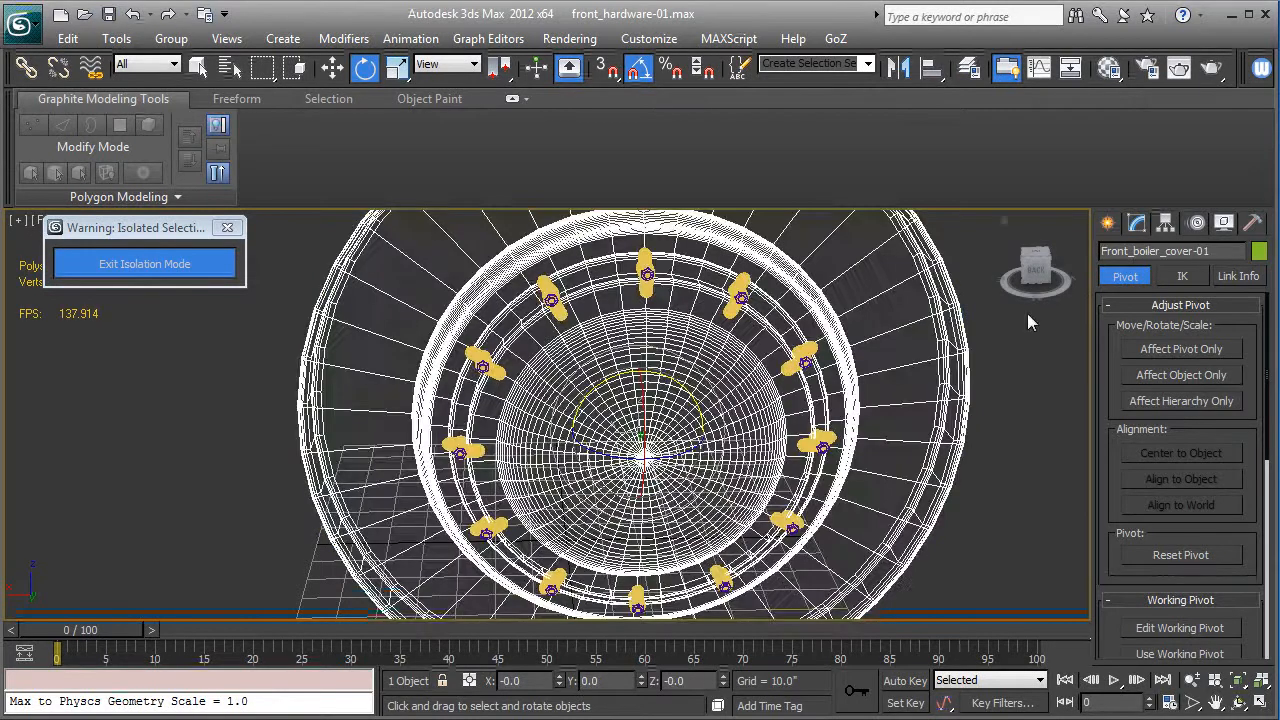
{"action": "left_click", "coordinate": [1221, 224]}
{"action": "left_click", "coordinate": [1185, 463]}
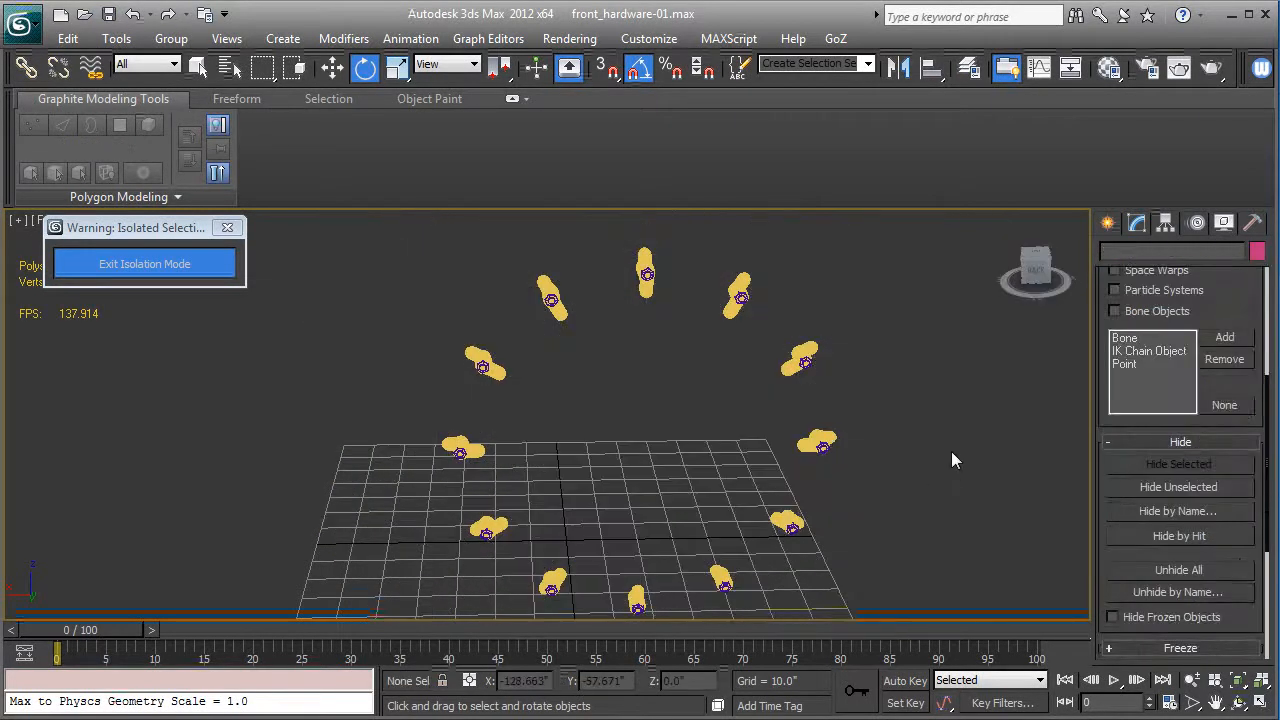
Select all the clamps and bolts and rename them with the base name front_hardware and numbering.
{"action": "key", "text": "ctrl+a"}
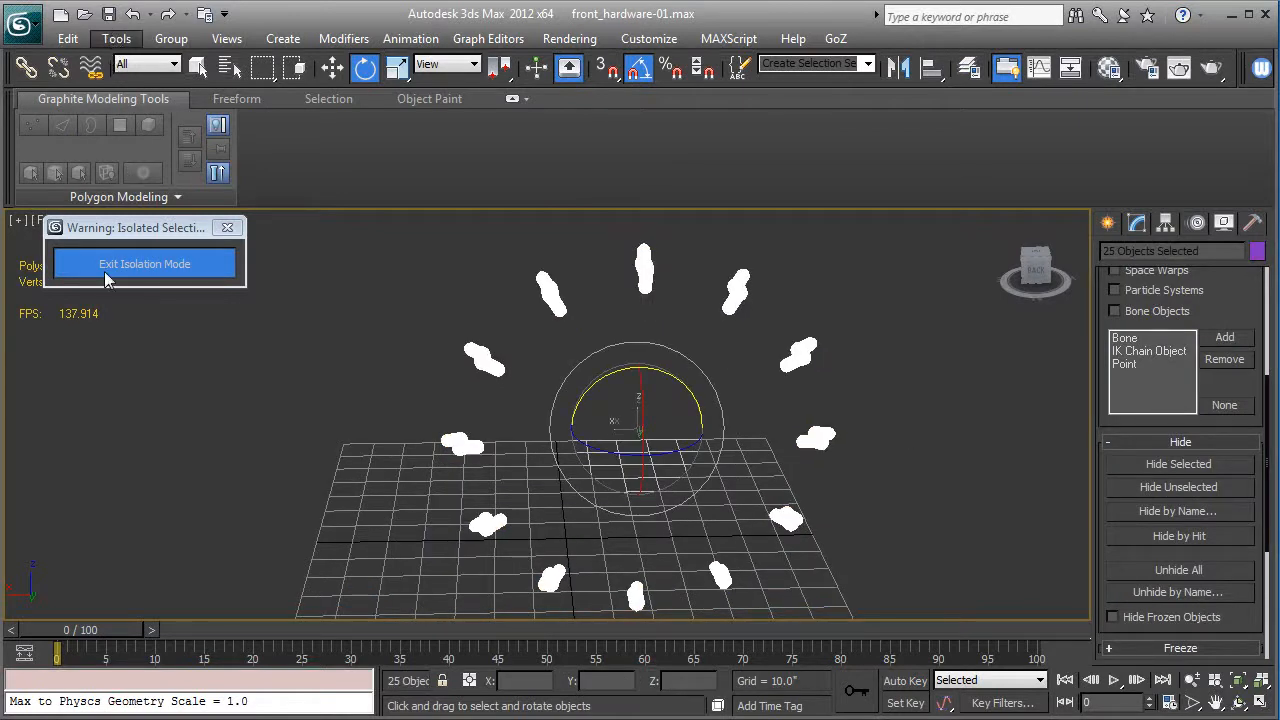
{"action": "left_click", "coordinate": [116, 38]}
{"action": "left_click", "coordinate": [170, 441]}
{"action": "left_click", "coordinate": [645, 272]}
{"action": "type", "text": "fron"}
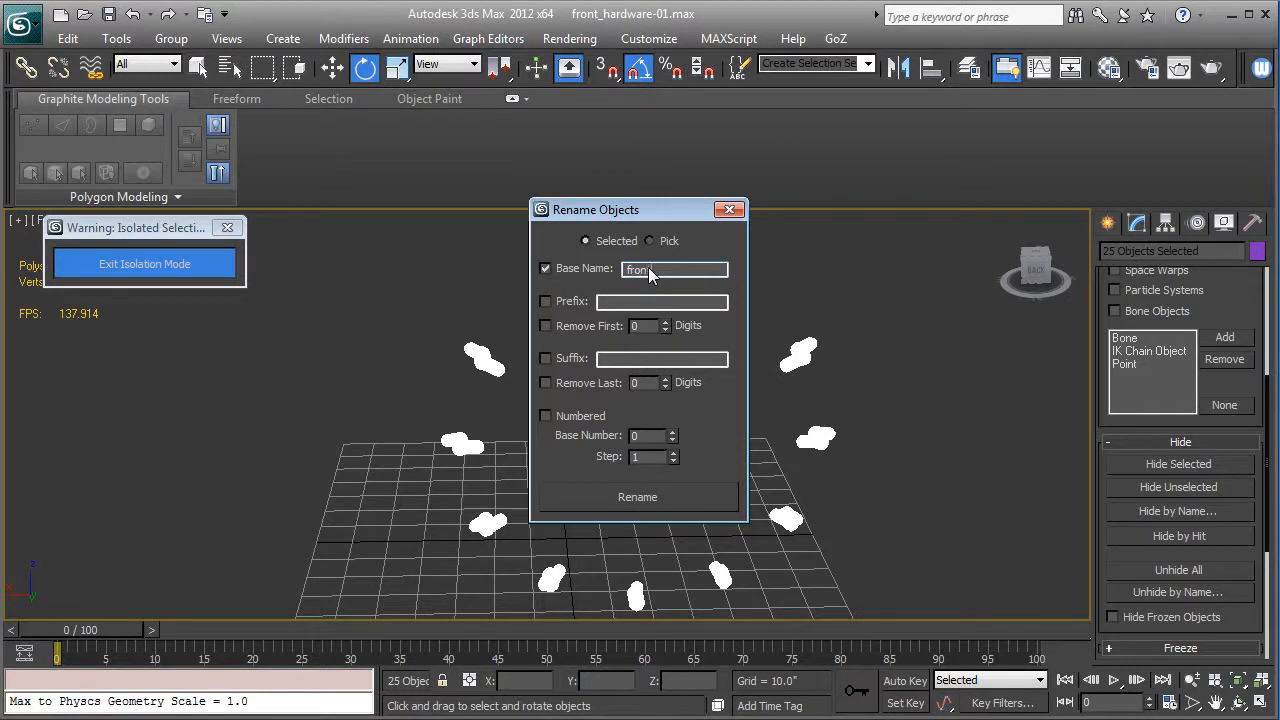
{"action": "type", "text": "t_hardwar"}
{"action": "key", "text": "BackSpace"}
{"action": "key", "text": "BackSpace"}
{"action": "type", "text": "warte"}
{"action": "key", "text": "BackSpace"}
{"action": "key", "text": "BackSpace"}
{"action": "type", "text": "e"}
{"action": "left_click", "coordinate": [581, 492]}
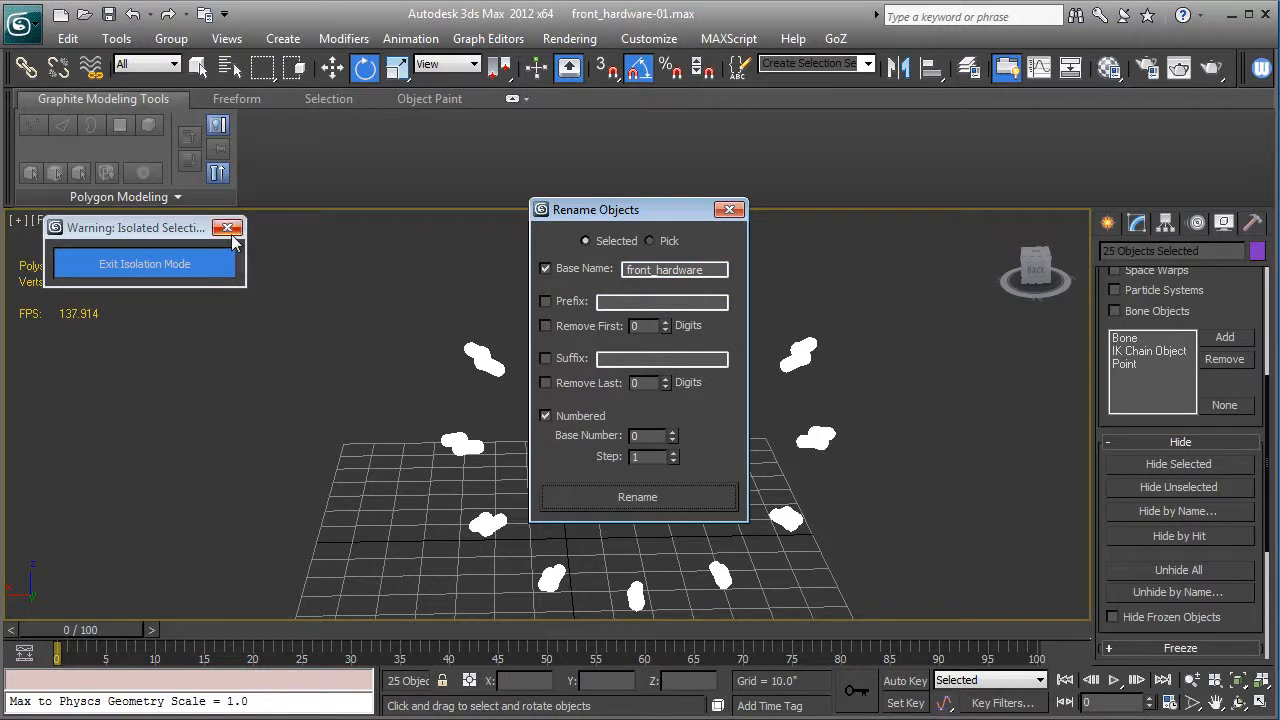
Exit isolation mode, close the renaming dialog and unhide all objects of the locomotive.
{"action": "left_click", "coordinate": [185, 264]}
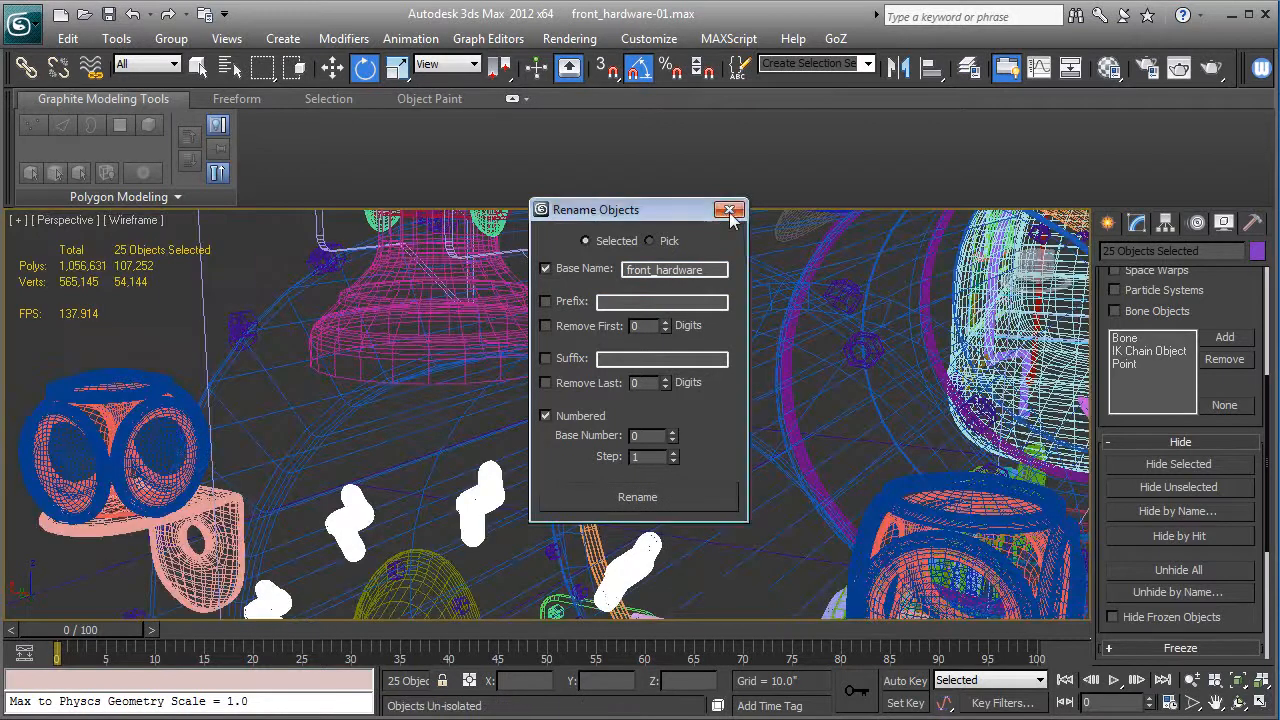
{"action": "left_click", "coordinate": [729, 209]}
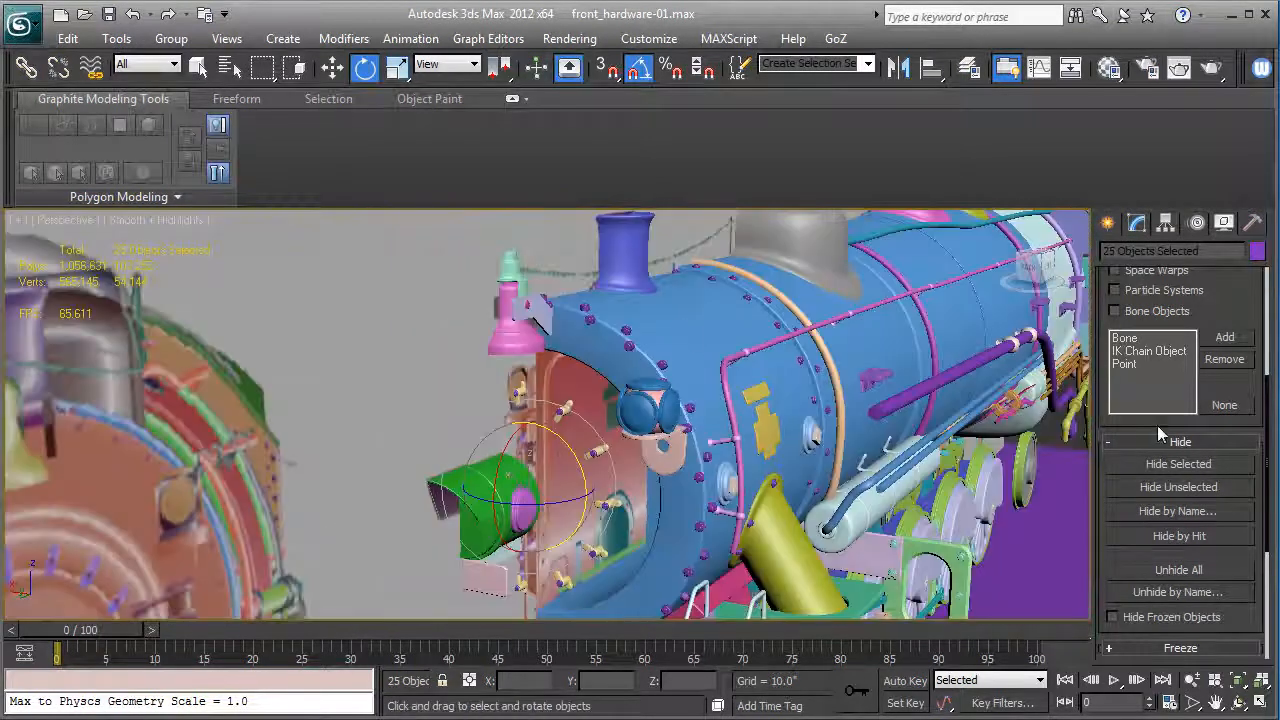
{"action": "left_click", "coordinate": [1179, 570]}
Hide the reference image plane and view the finished hardware ring on the locomotive's front.
{"action": "left_click", "coordinate": [732, 426]}
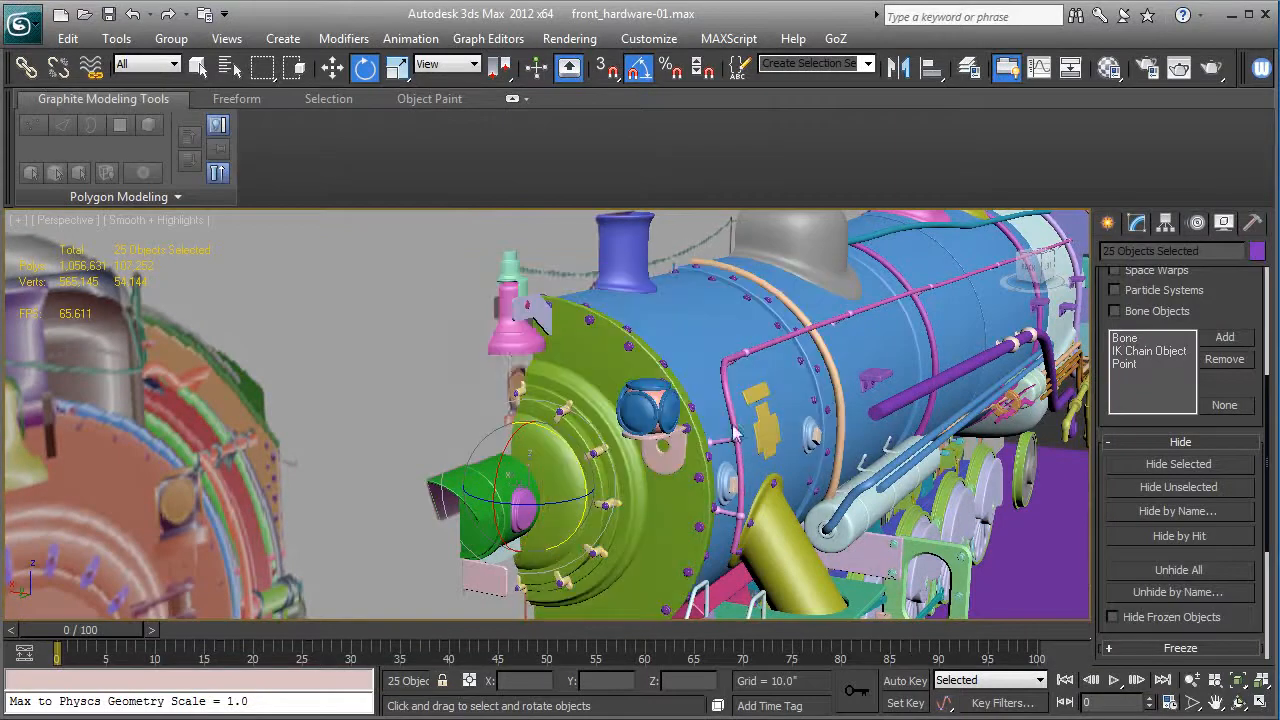
{"action": "left_click", "coordinate": [465, 327]}
{"action": "left_click", "coordinate": [1144, 465]}
{"action": "middle_click_drag", "start_coordinate": [645, 422], "coordinate": [717, 370]}
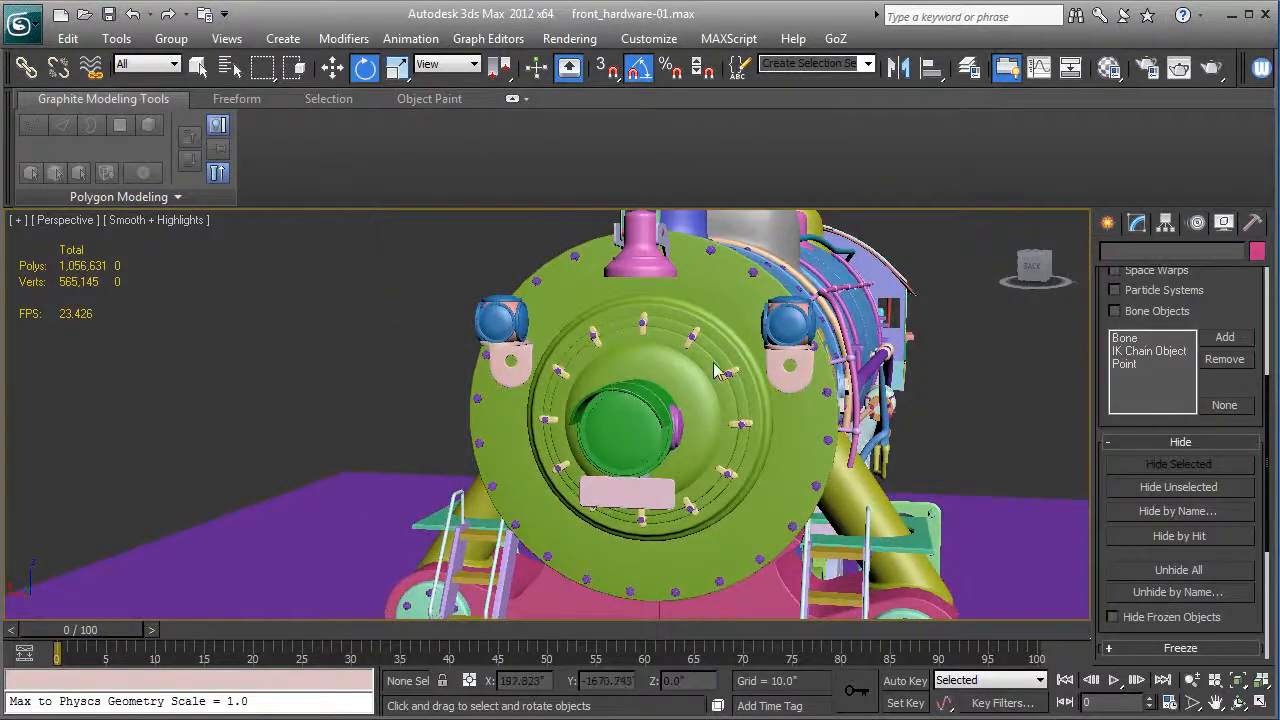